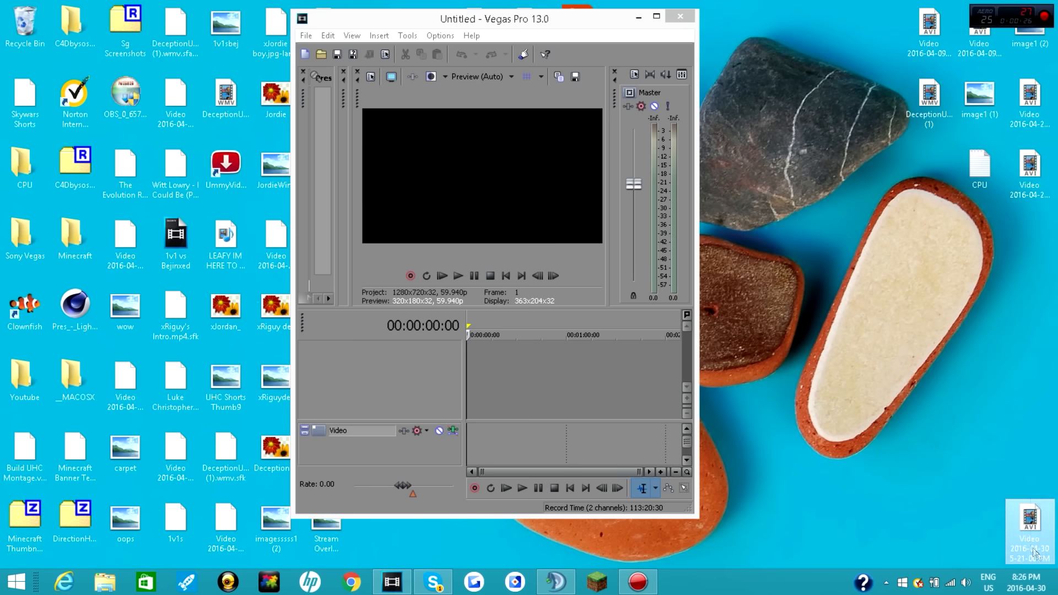
drag(900, 426, 1044, 542)
drag(938, 474, 1043, 546)
drag(930, 448, 1040, 546)
drag(958, 448, 1040, 543)
Step: Open the Intro folder inside the Youtube folder on the desktop
click(28, 374)
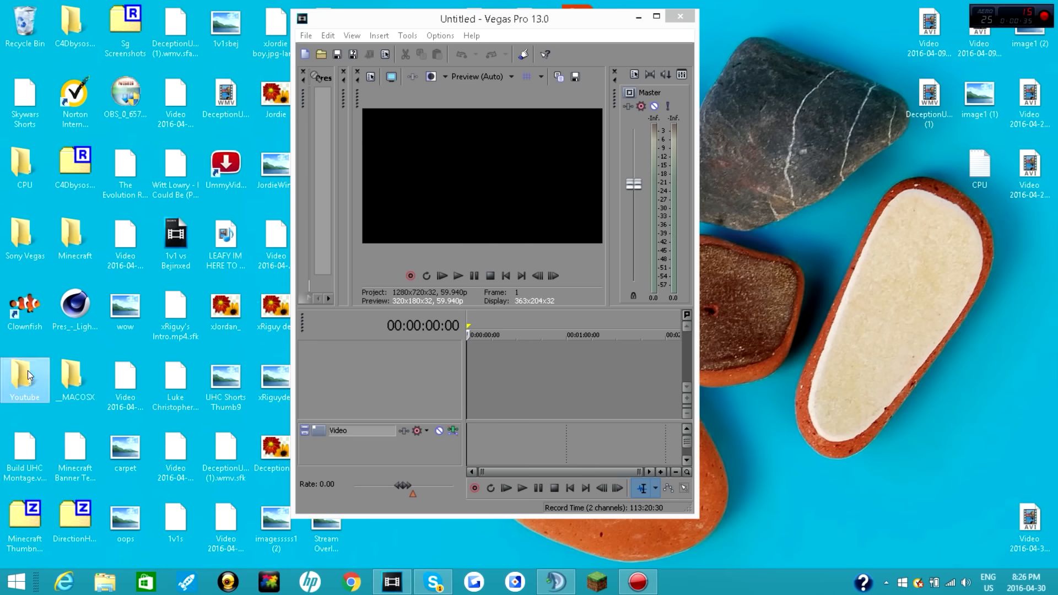
double_click(27, 372)
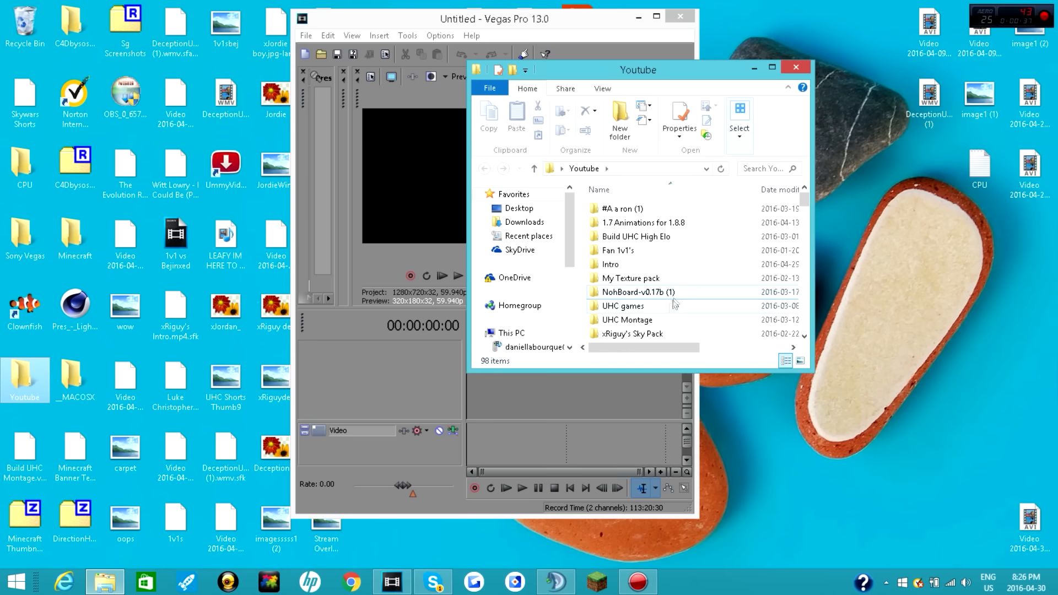
double_click(648, 265)
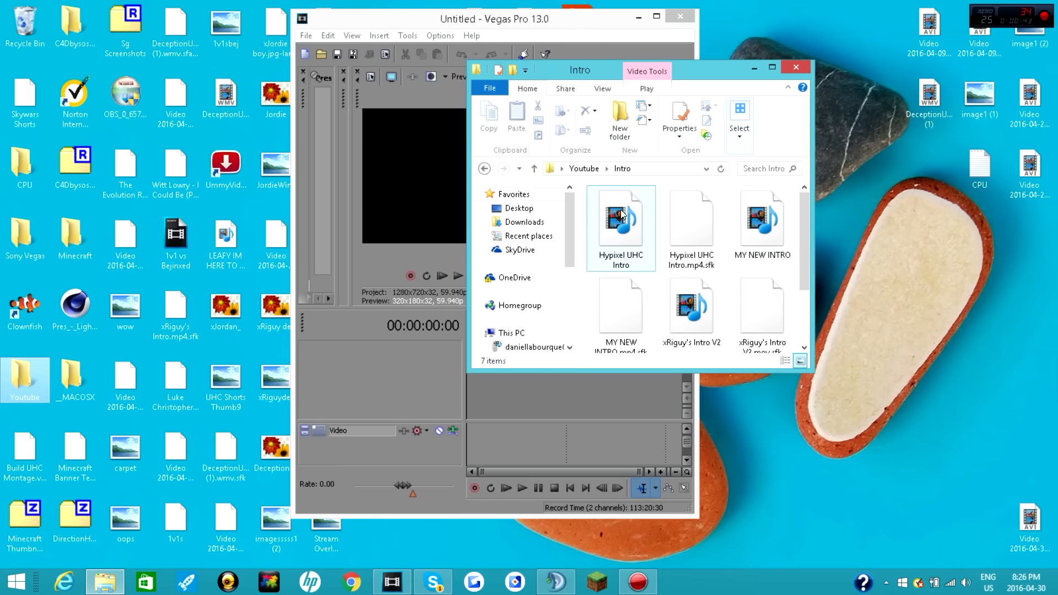
Step: Place the Hypixel UHC Intro video at the start of the empty timeline and close the folder window
drag(683, 70, 871, 56)
drag(807, 203, 474, 388)
click(568, 225)
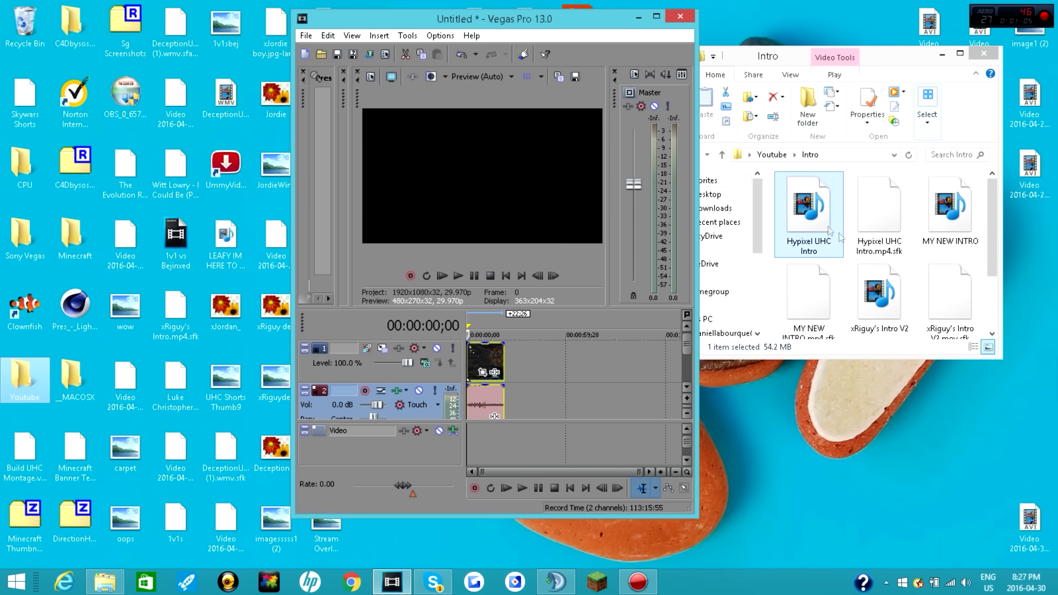
click(984, 53)
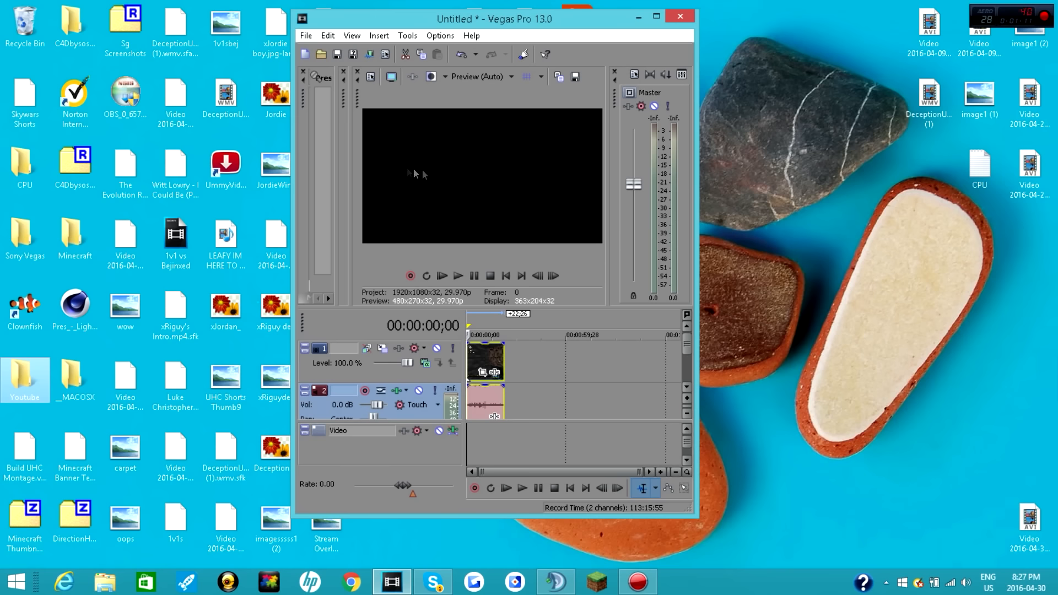
Step: Play the intro clip in the preview and return the playhead to the start of the timeline
click(457, 276)
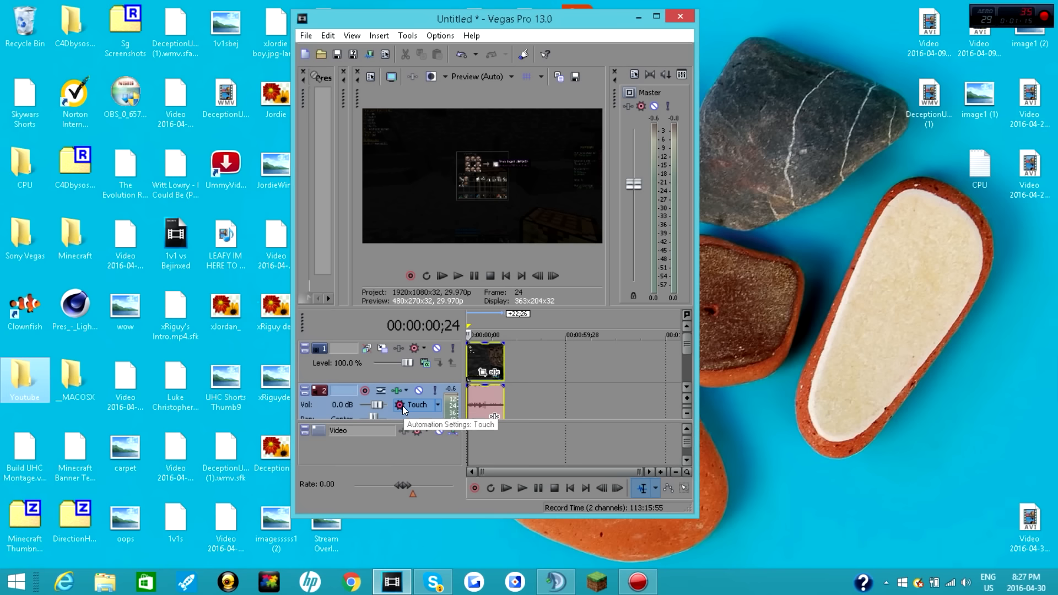
click(457, 275)
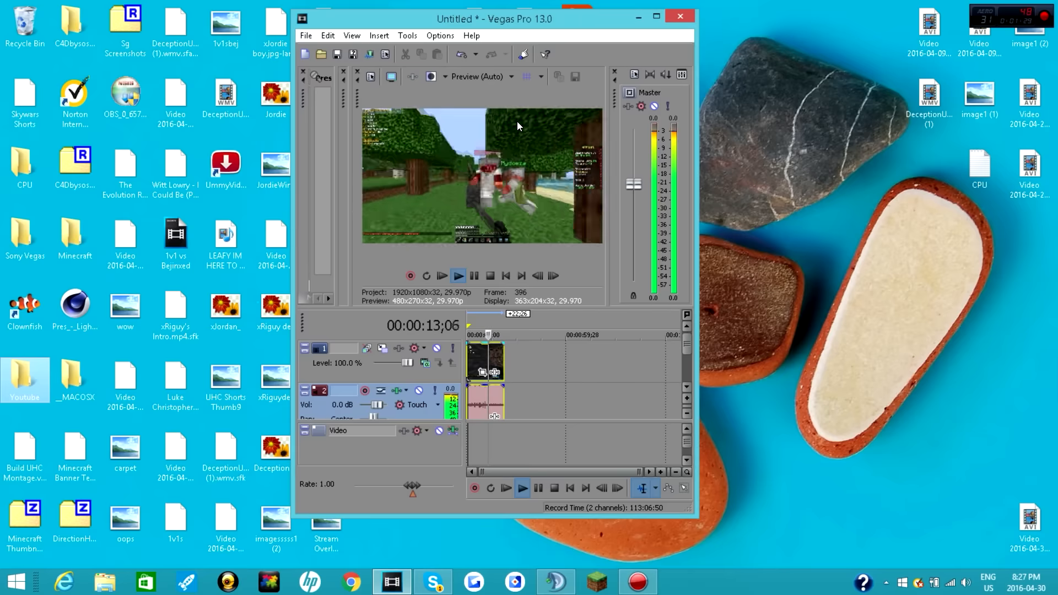
click(474, 276)
click(466, 351)
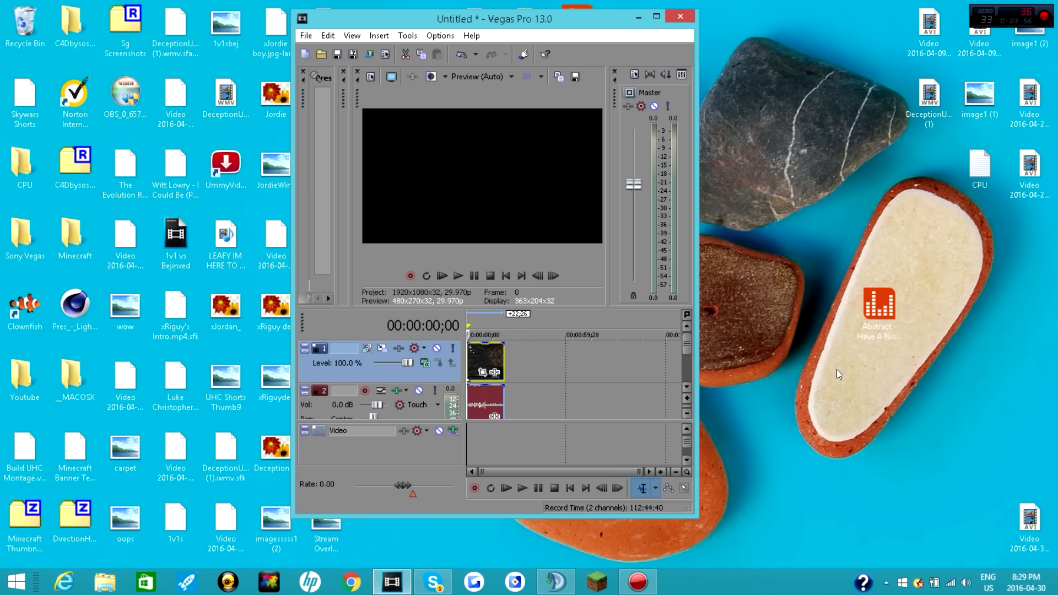
Step: Add the desktop song "Abstract - Have A Nice Day" to the intro's audio track, starting directly at the end of the intro's audio
click(879, 306)
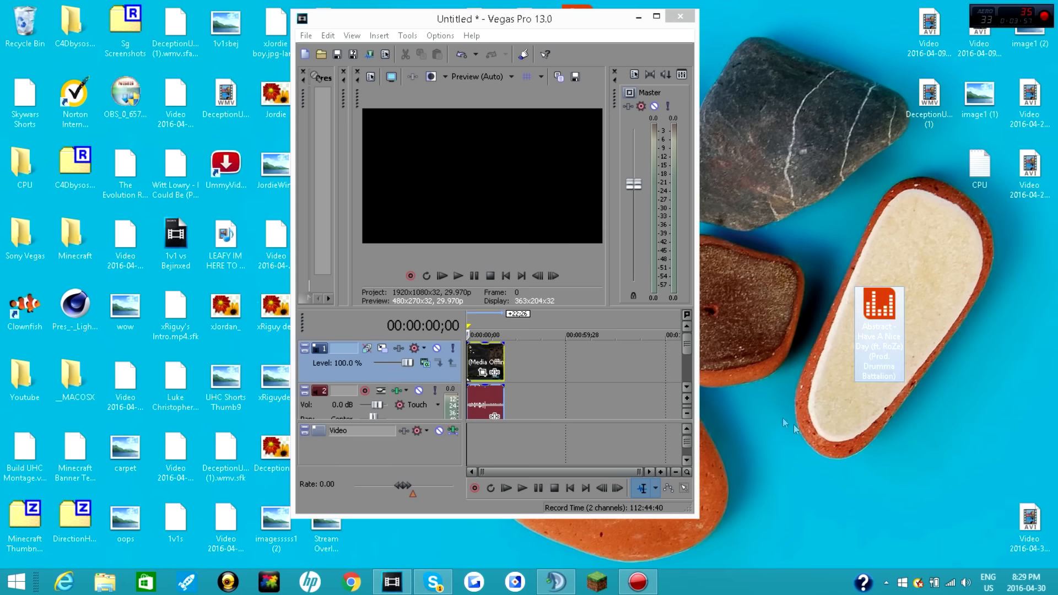
drag(878, 310, 532, 373)
click(656, 17)
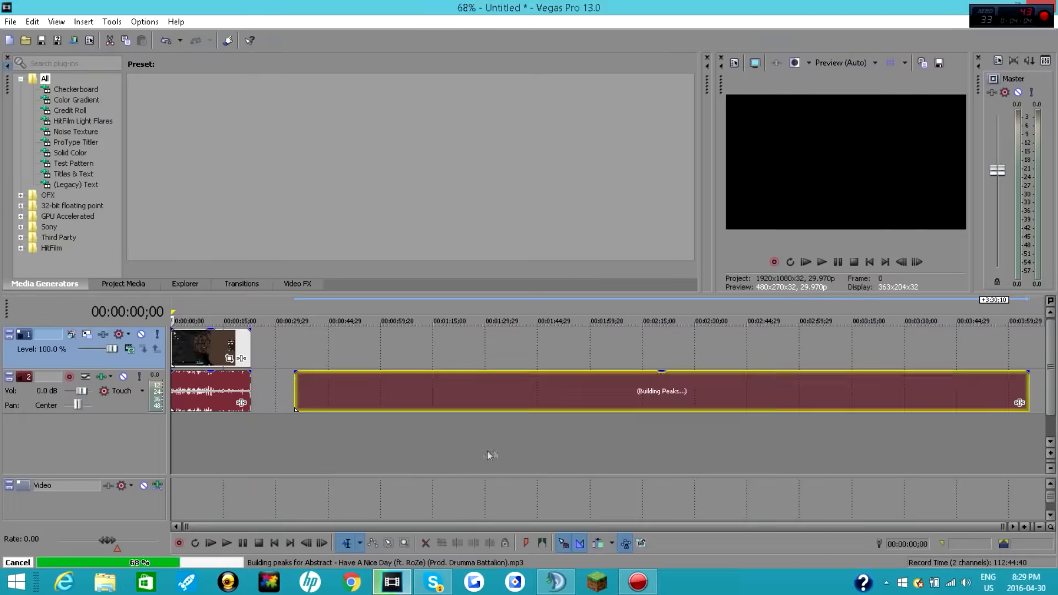
drag(363, 399, 317, 398)
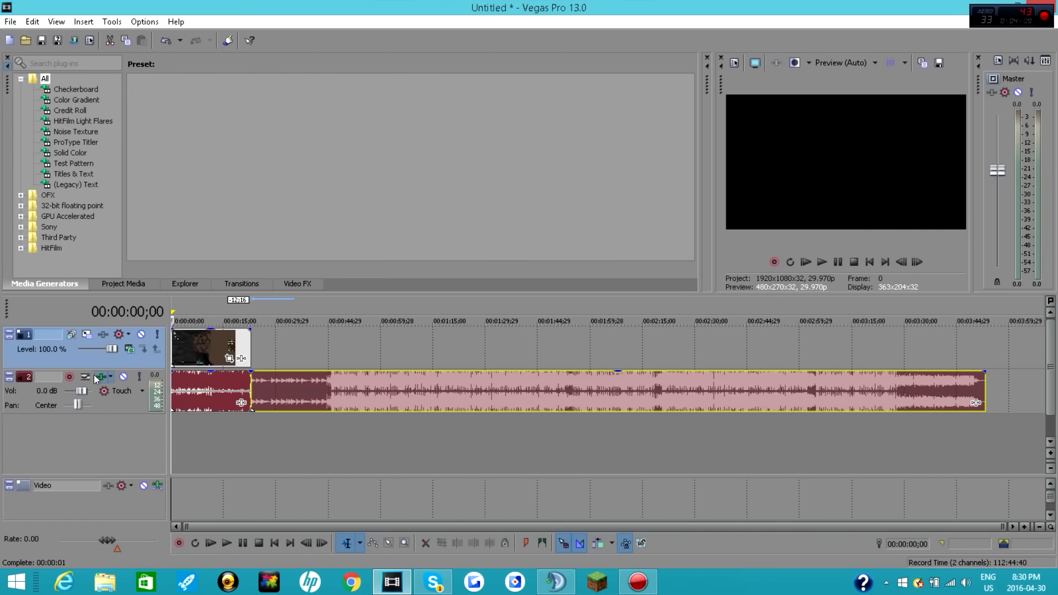
click(195, 388)
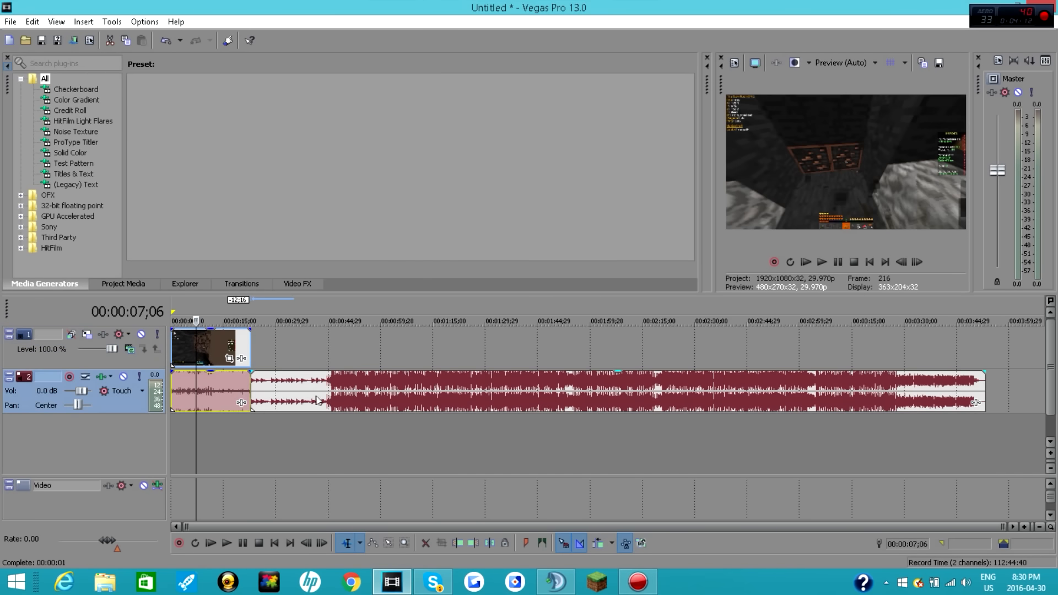
click(172, 347)
drag(487, 3, 476, 11)
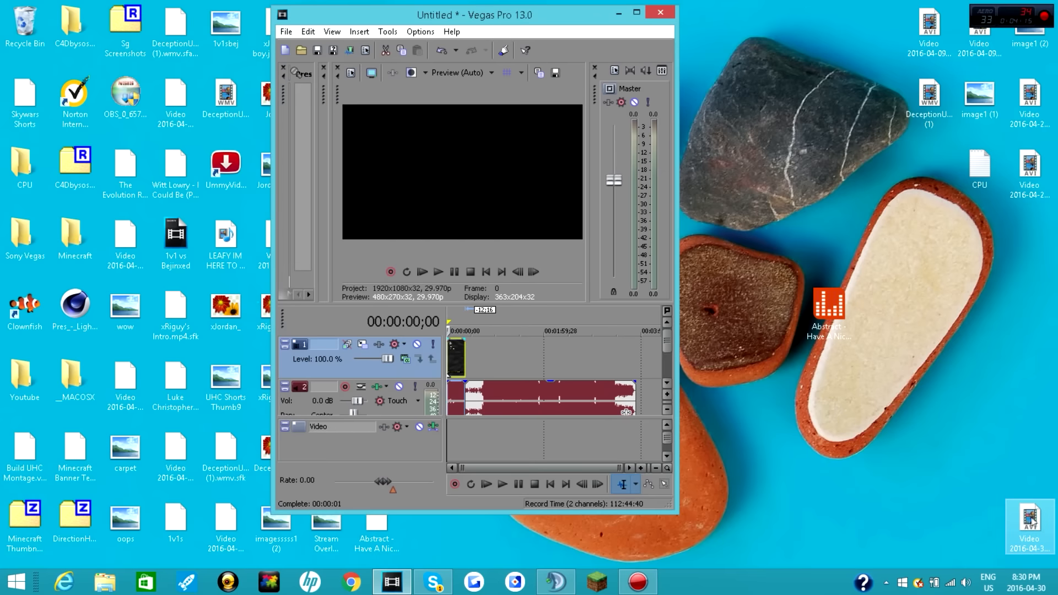
drag(1031, 525, 473, 364)
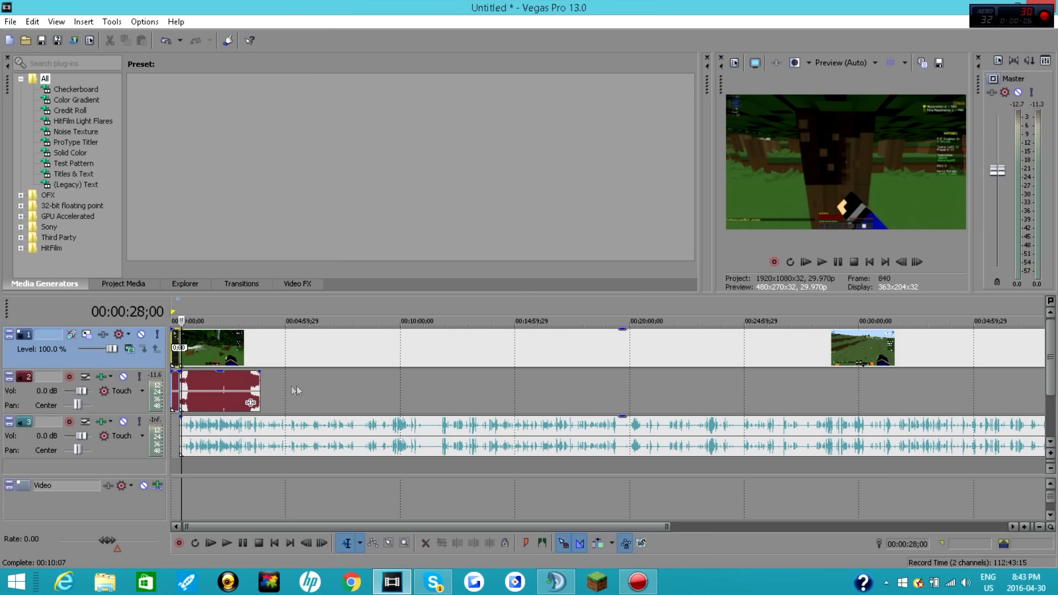
Step: Play back part of the intro and the opening seconds of the gameplay clip with the song
click(176, 343)
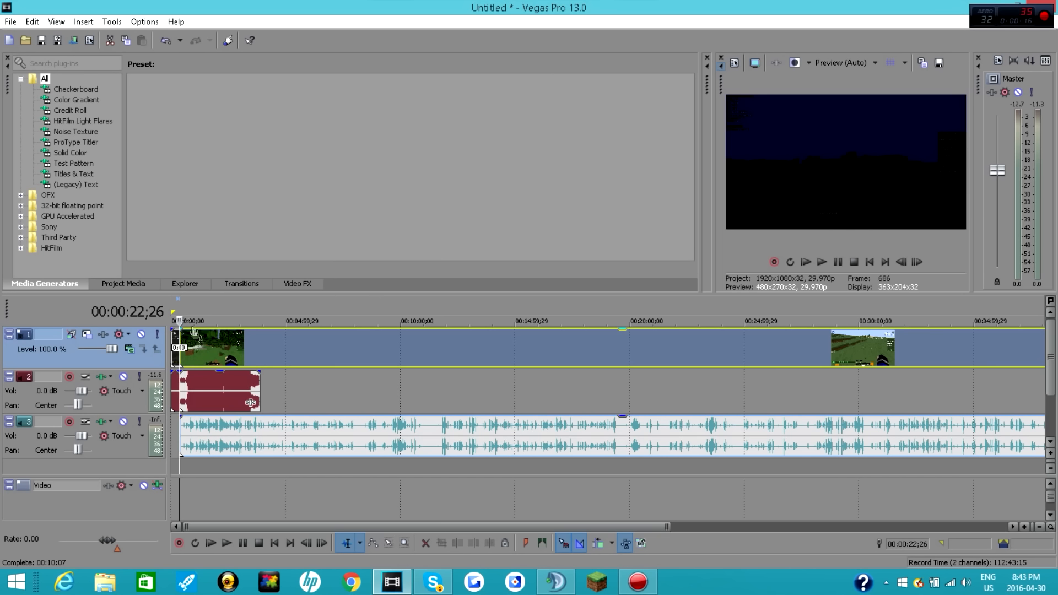
click(808, 263)
click(821, 262)
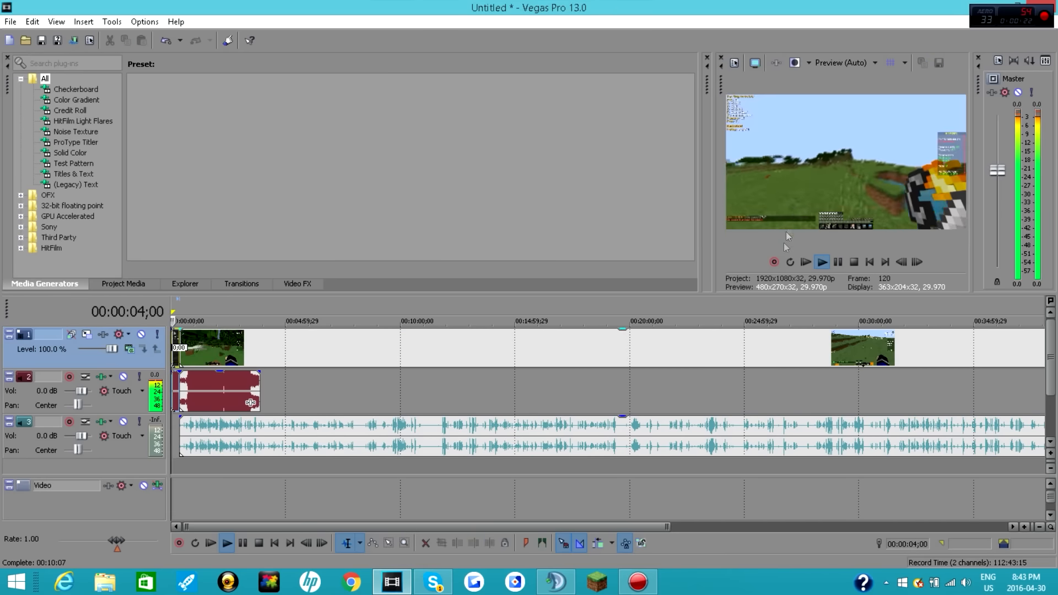
click(837, 263)
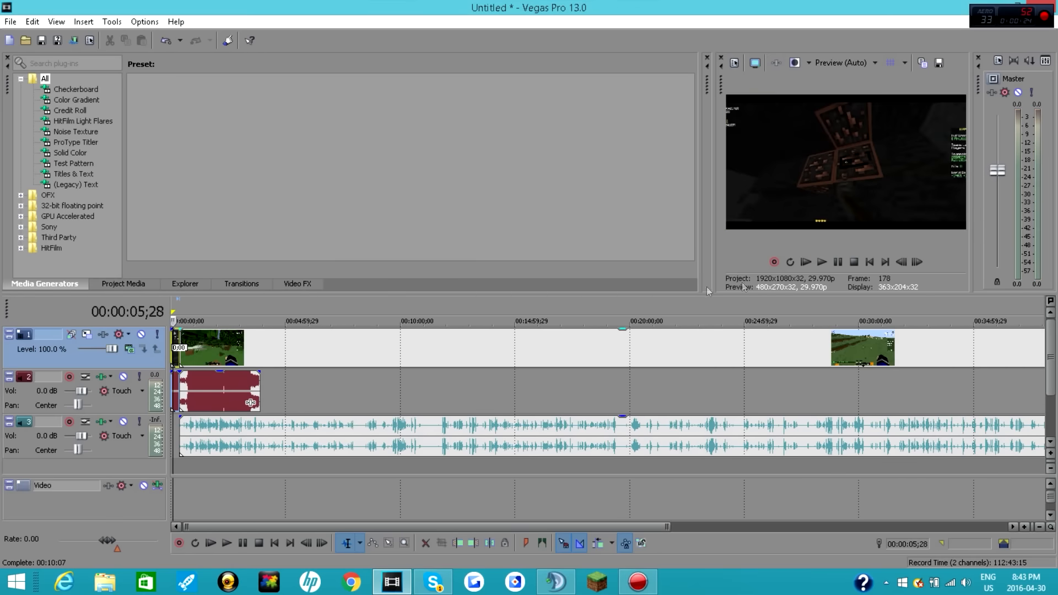
click(180, 334)
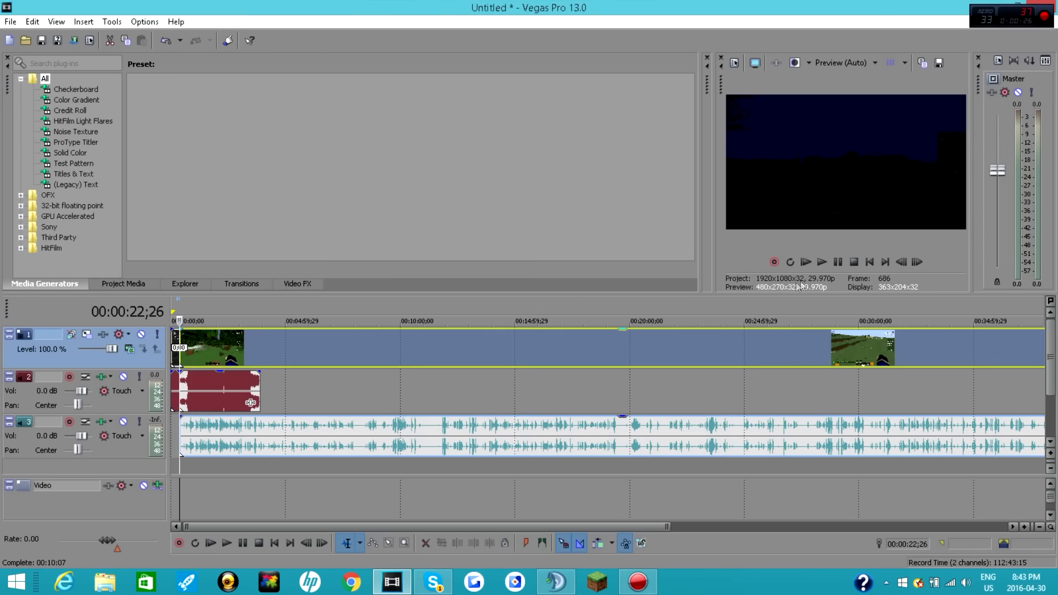
click(834, 265)
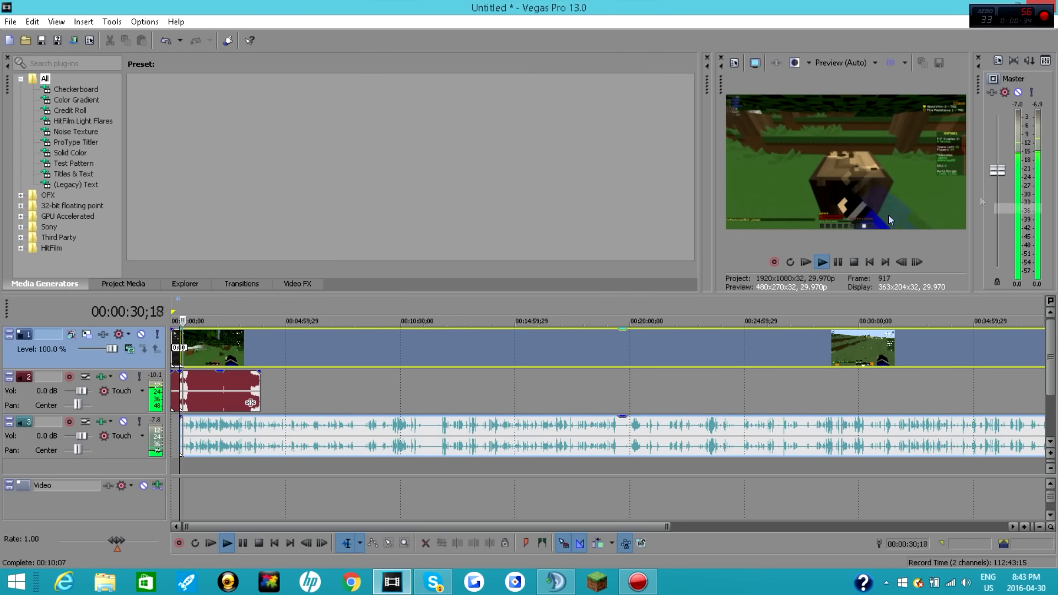
click(835, 265)
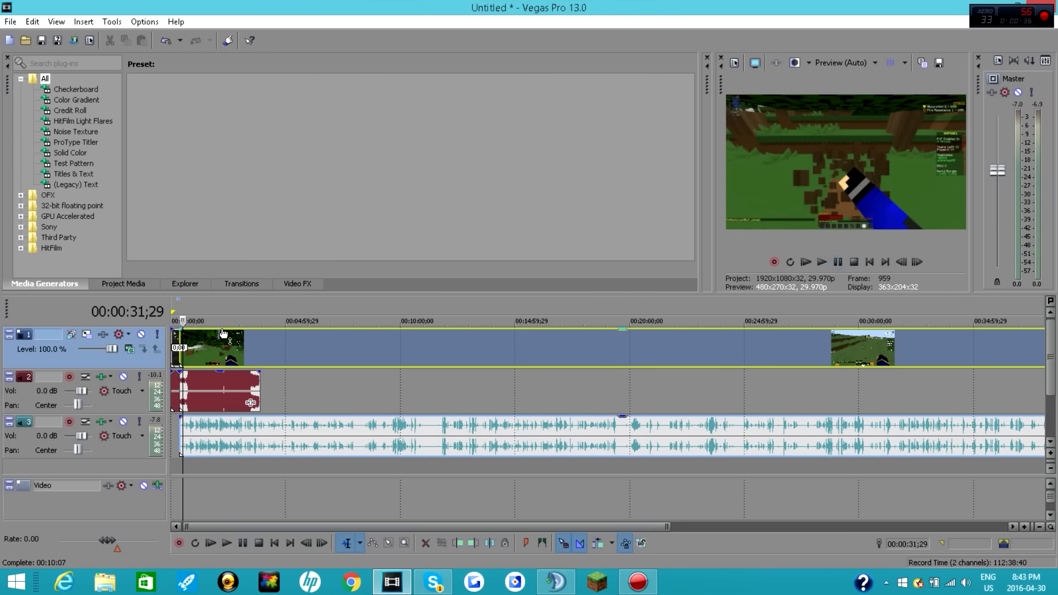
Step: Trim the start of the gameplay clip up to 00:00:26;00 and move the clip back against the end of the intro
scroll(302, 346, up, 8)
click(281, 346)
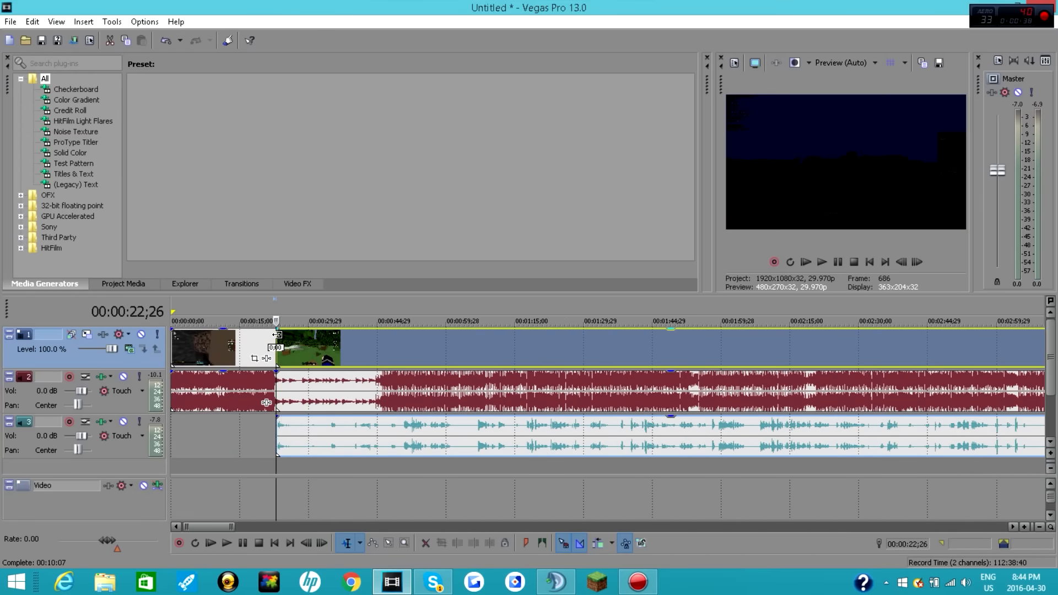
click(839, 262)
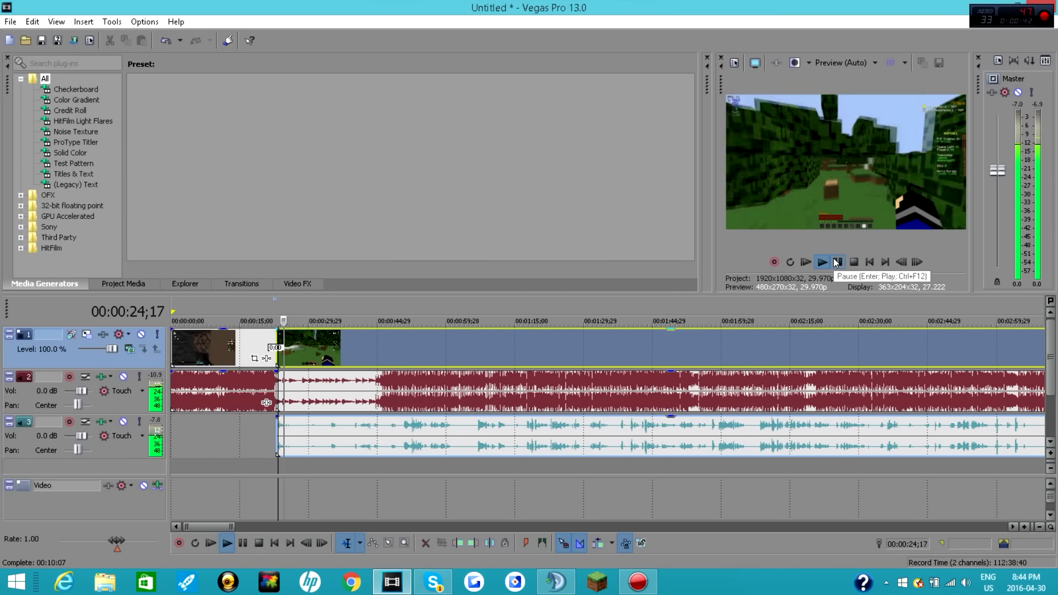
click(837, 262)
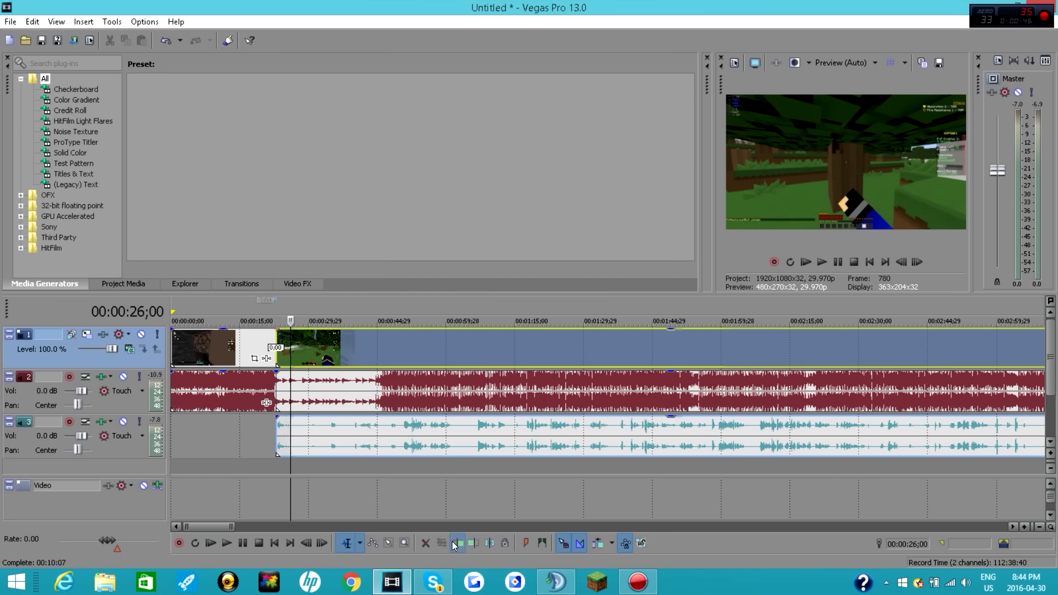
drag(311, 351, 295, 357)
Step: Play the gameplay clip from its start, stop at 00:00:24;13 and trim off everything after that point
click(277, 351)
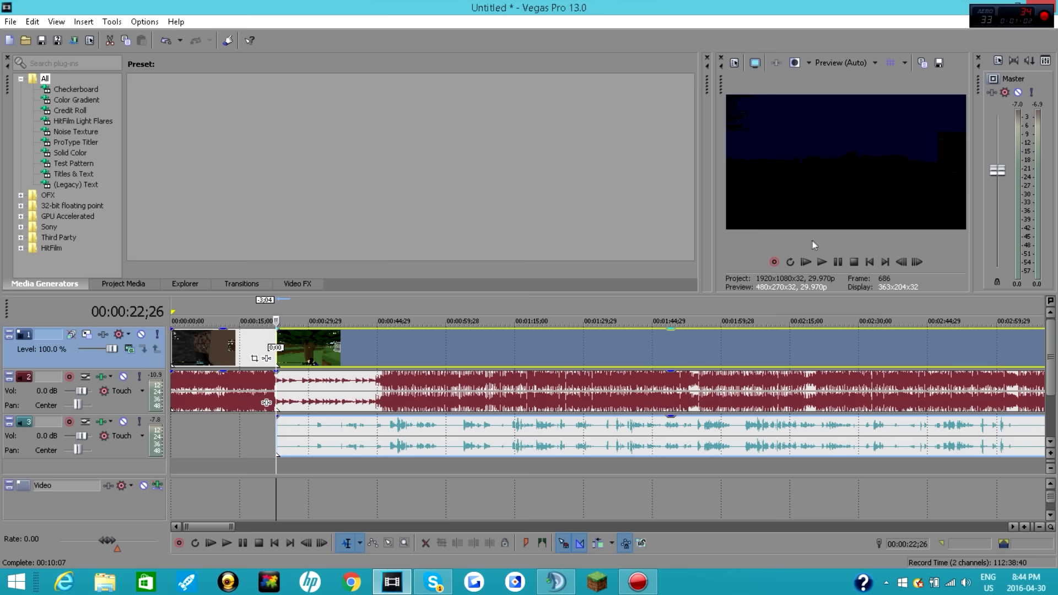
click(838, 263)
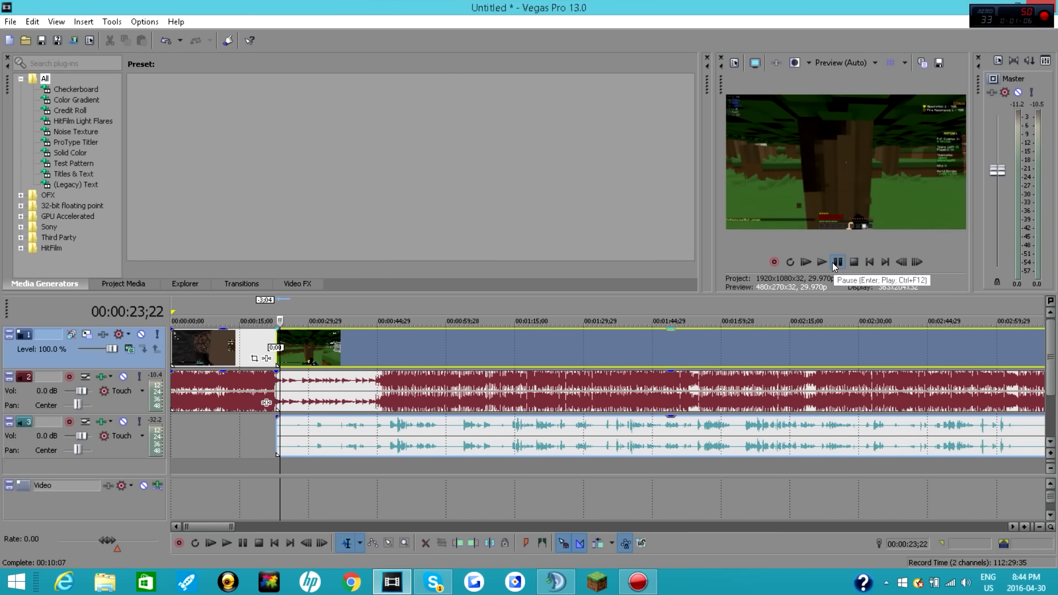
click(837, 262)
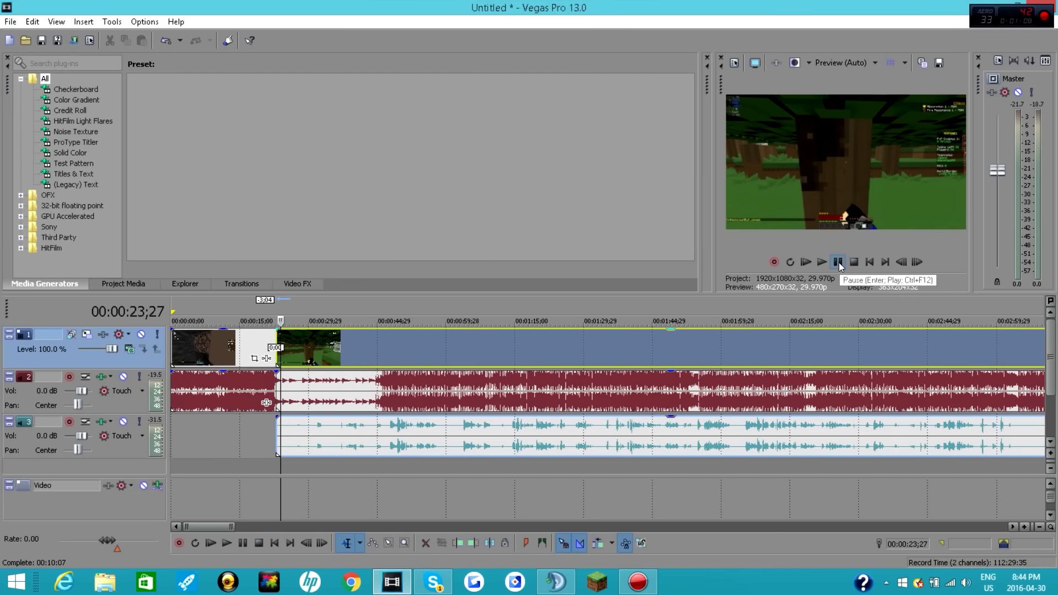
click(836, 264)
click(837, 263)
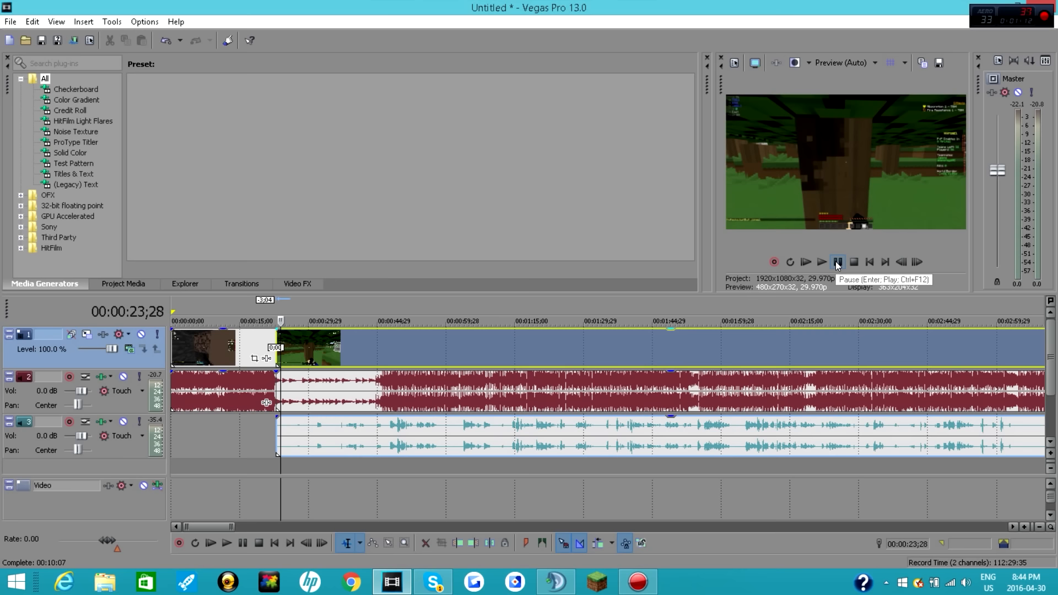
click(837, 263)
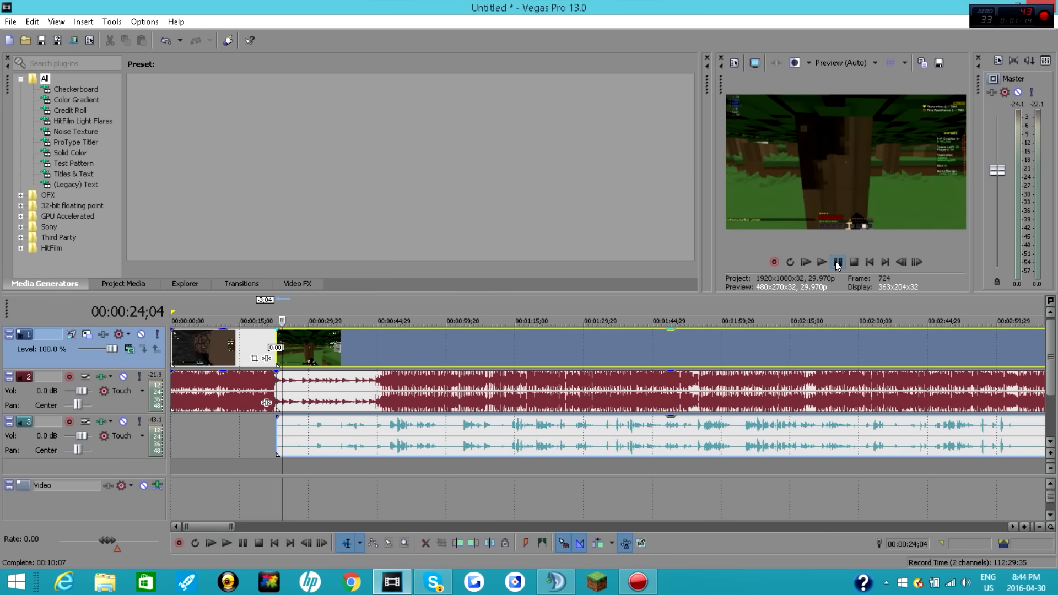
click(838, 263)
scroll(600, 368, up, 3)
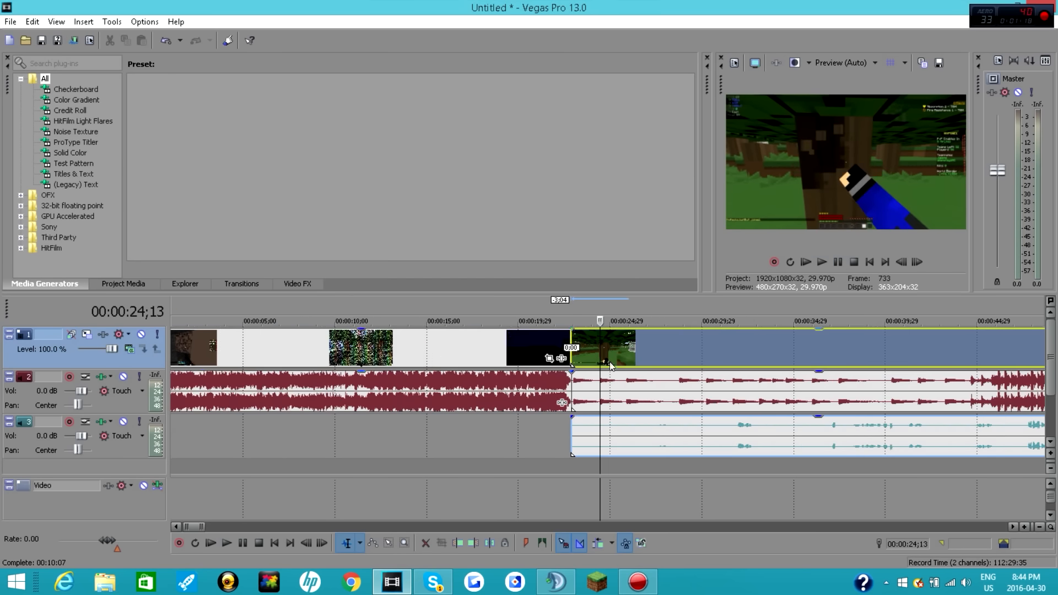
right_click(632, 352)
click(652, 250)
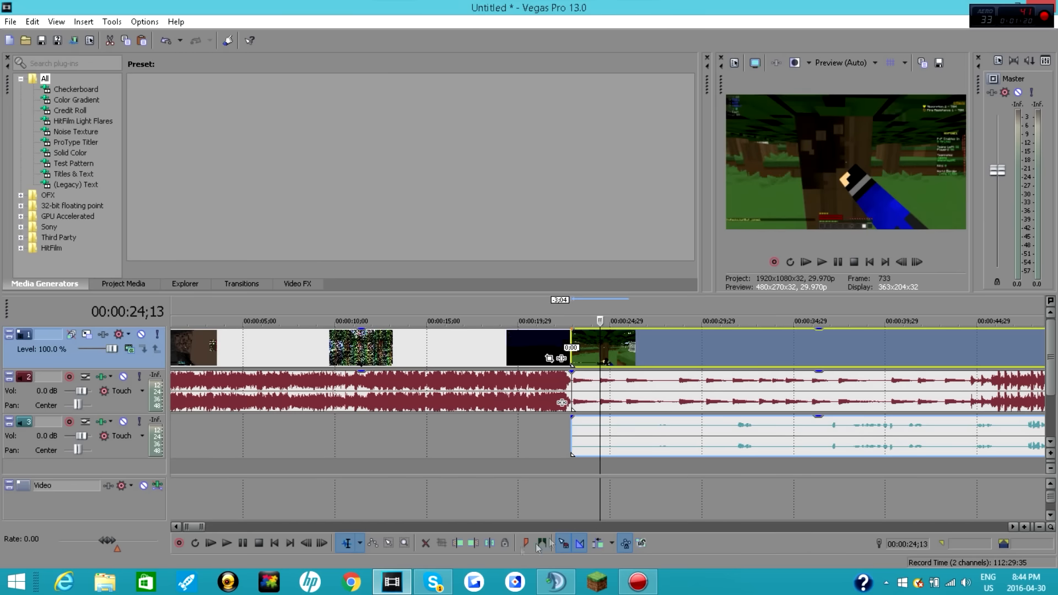
click(473, 544)
click(594, 359)
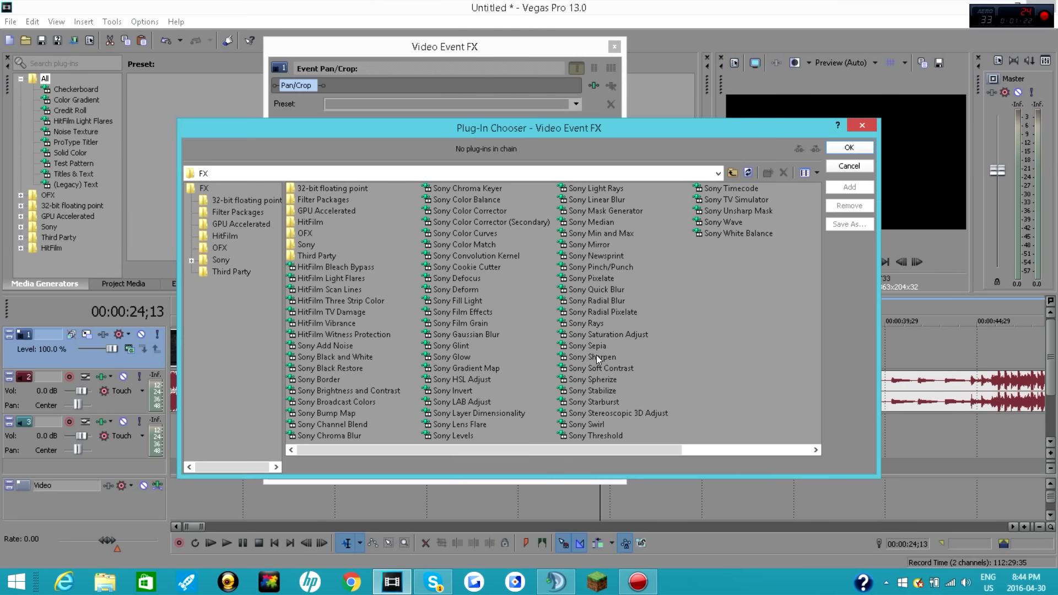
click(867, 128)
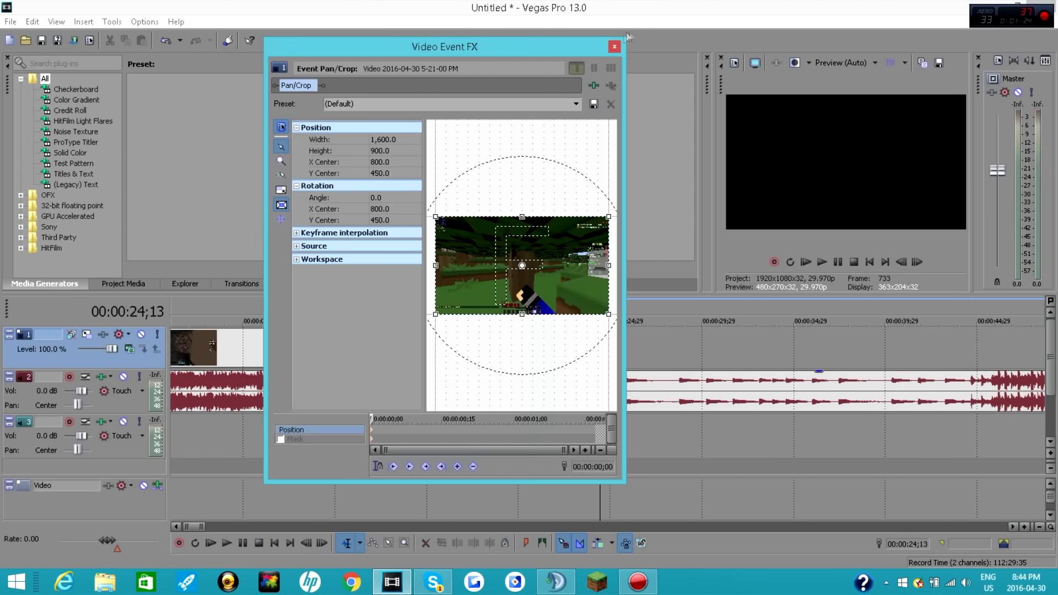
click(614, 47)
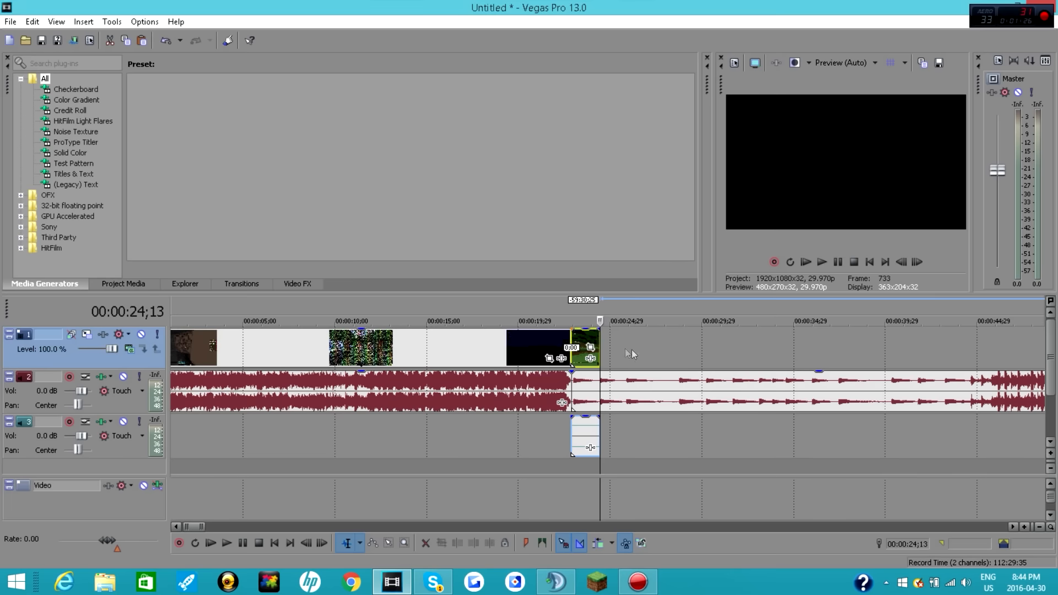
scroll(630, 351, down, 2)
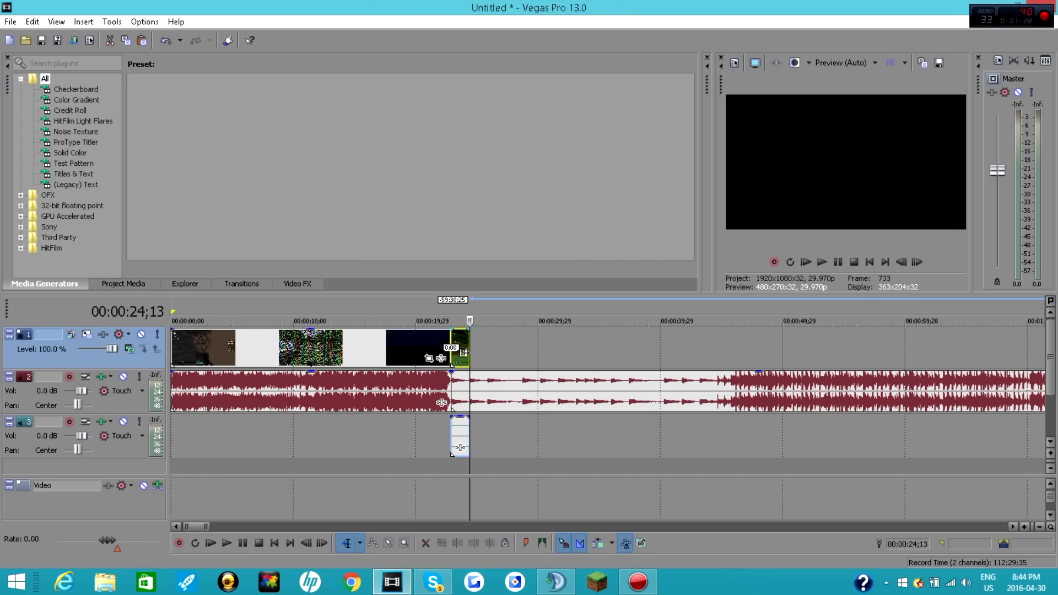
scroll(464, 353, up, 2)
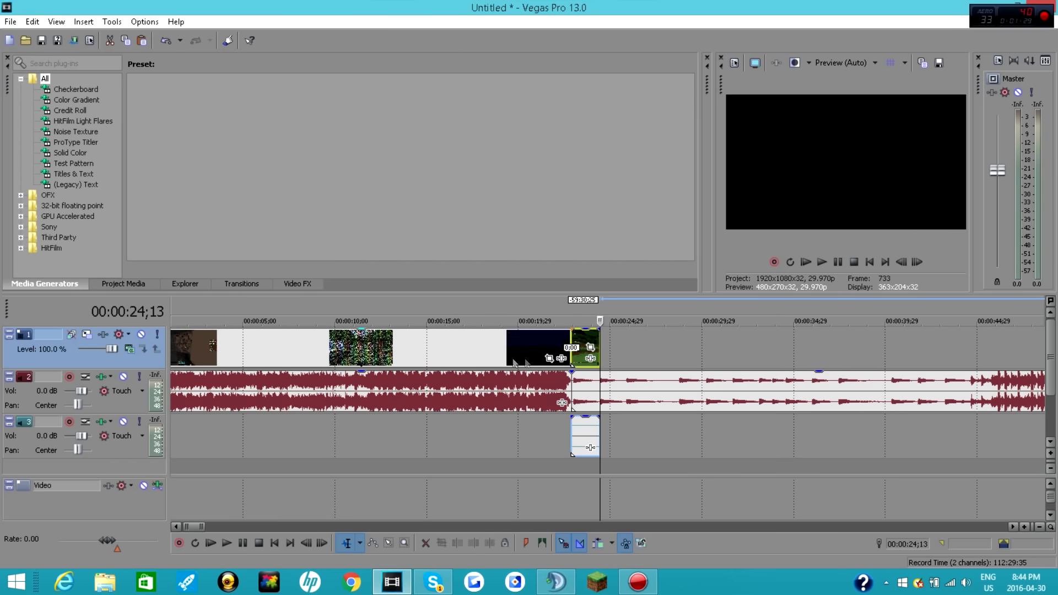
Step: Add the Sony Brightness and Contrast effect to the trimmed gameplay clip and turn on animation for its brightness
click(590, 359)
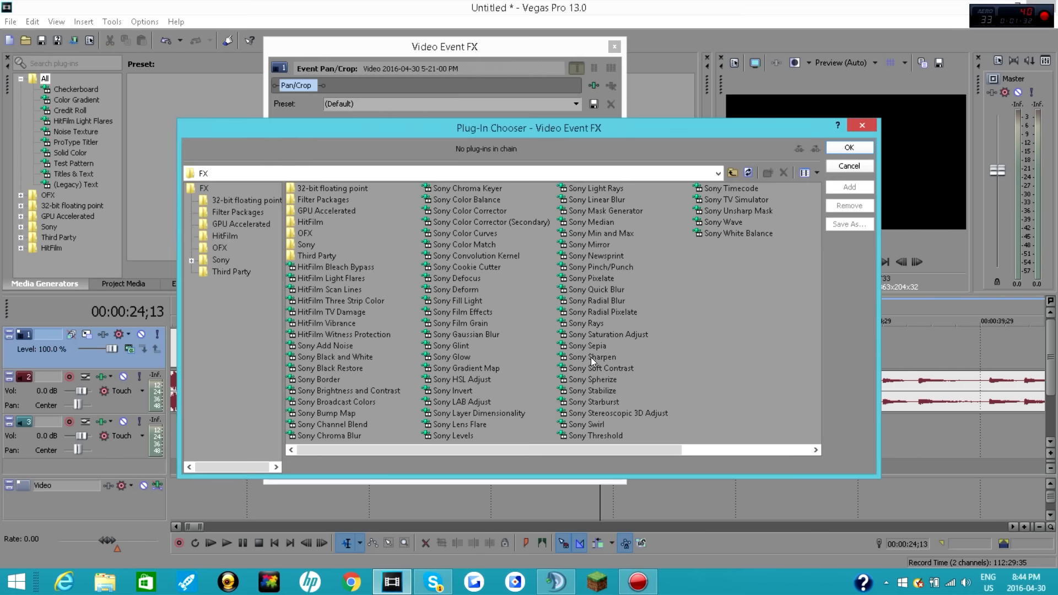
double_click(373, 390)
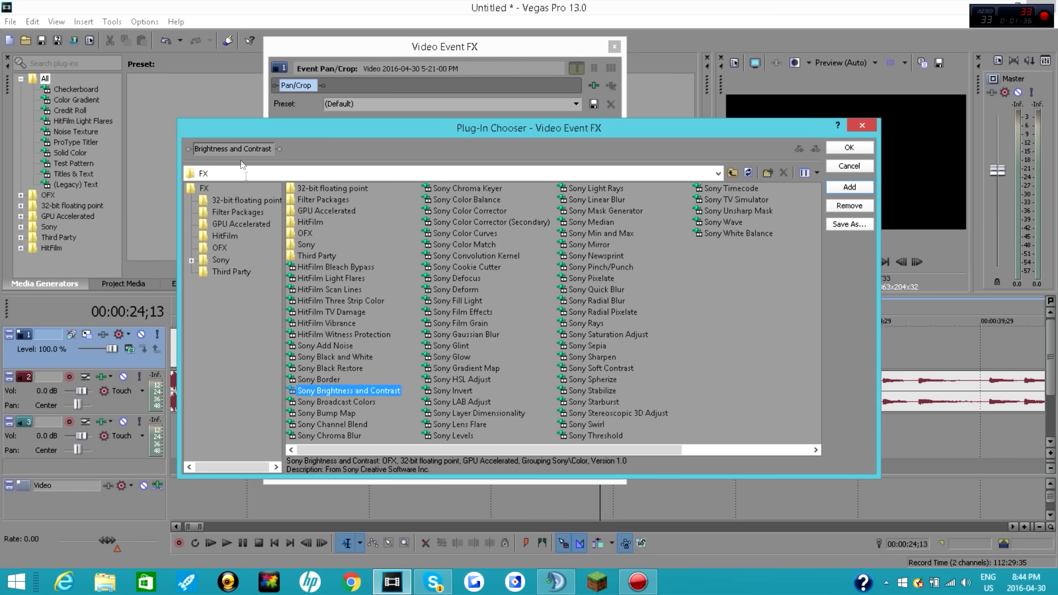
click(860, 149)
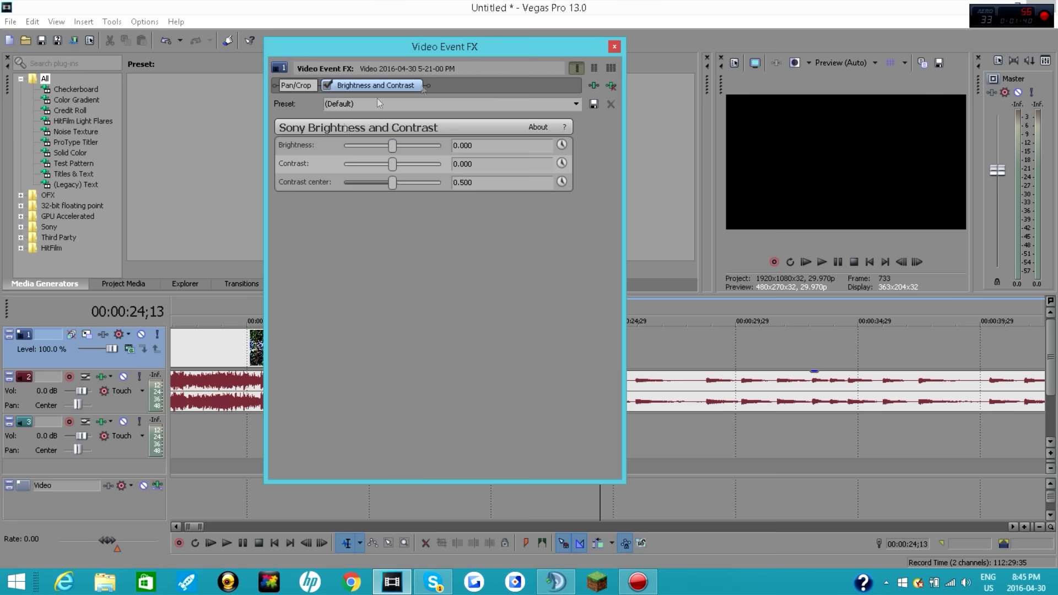
click(561, 145)
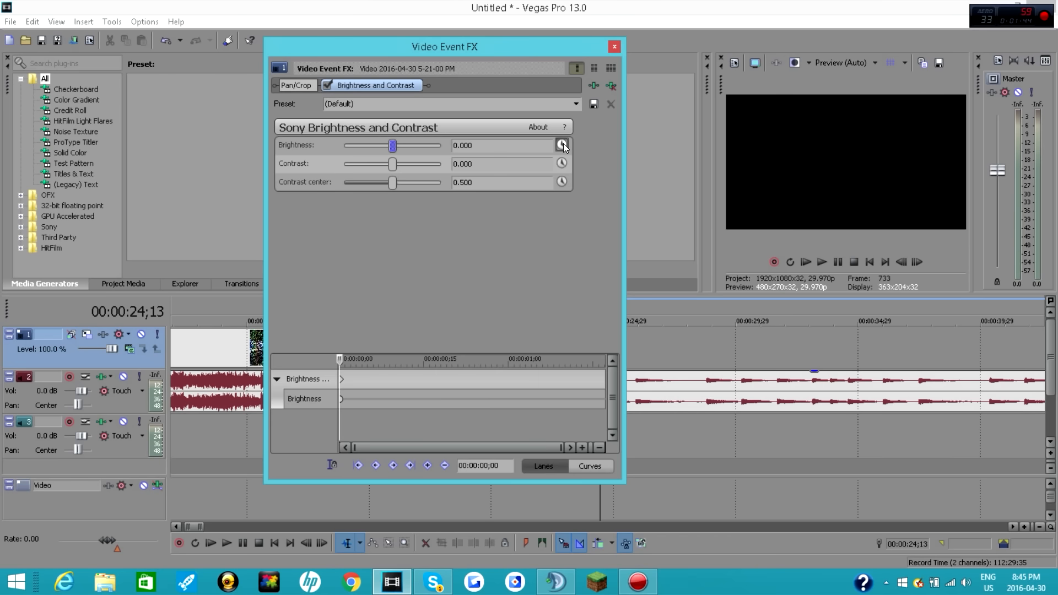
Step: Keyframe the brightness at -1.000 at the clip's start and 0.000 at 00:00:01;17, and close the effect settings
drag(391, 144, 262, 156)
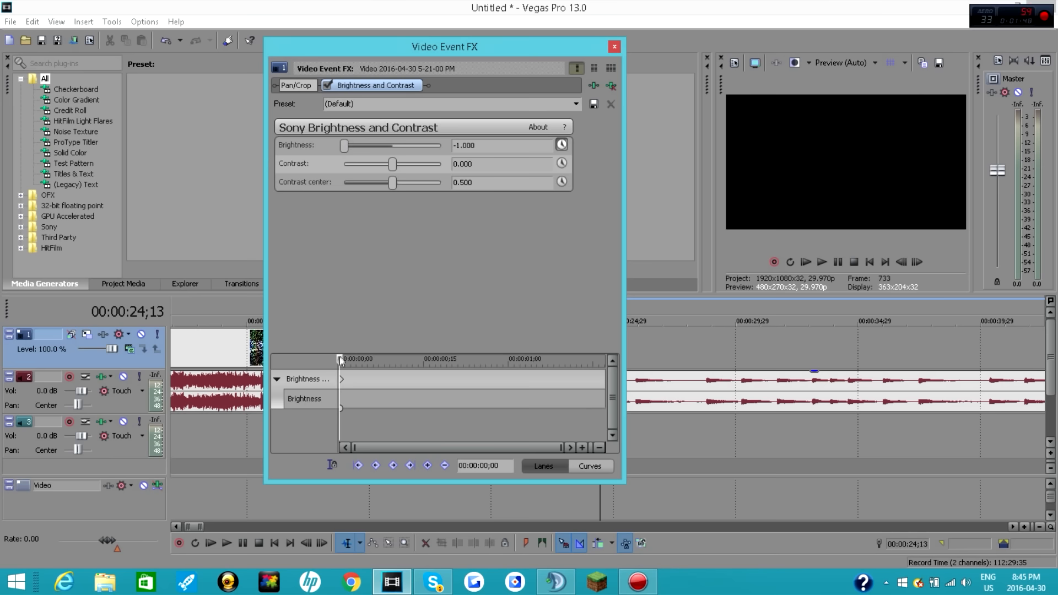
drag(340, 357, 612, 356)
click(459, 146)
key(BackSpace)
text(0)
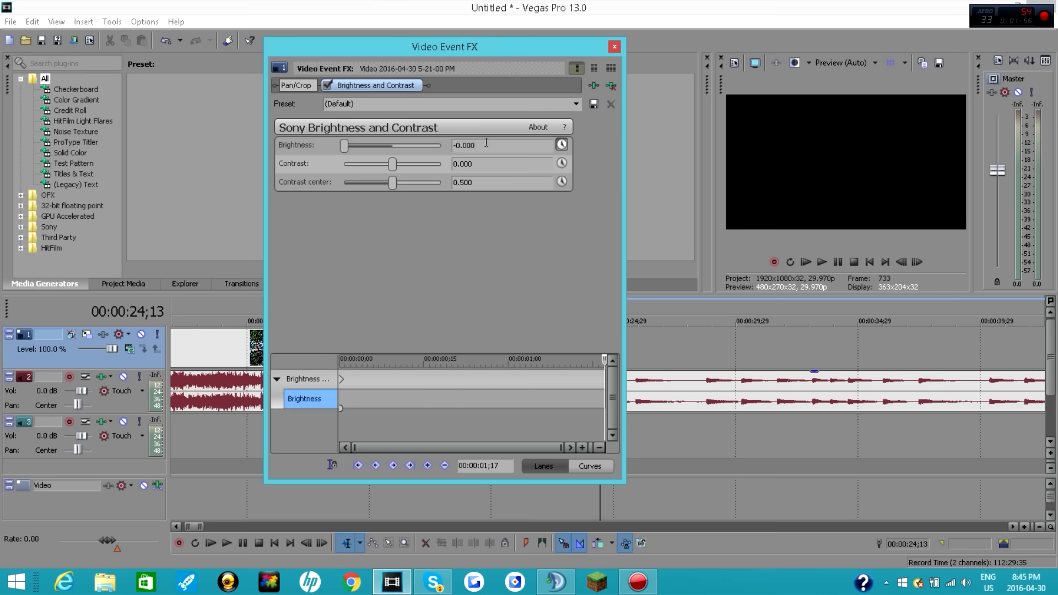
key(Return)
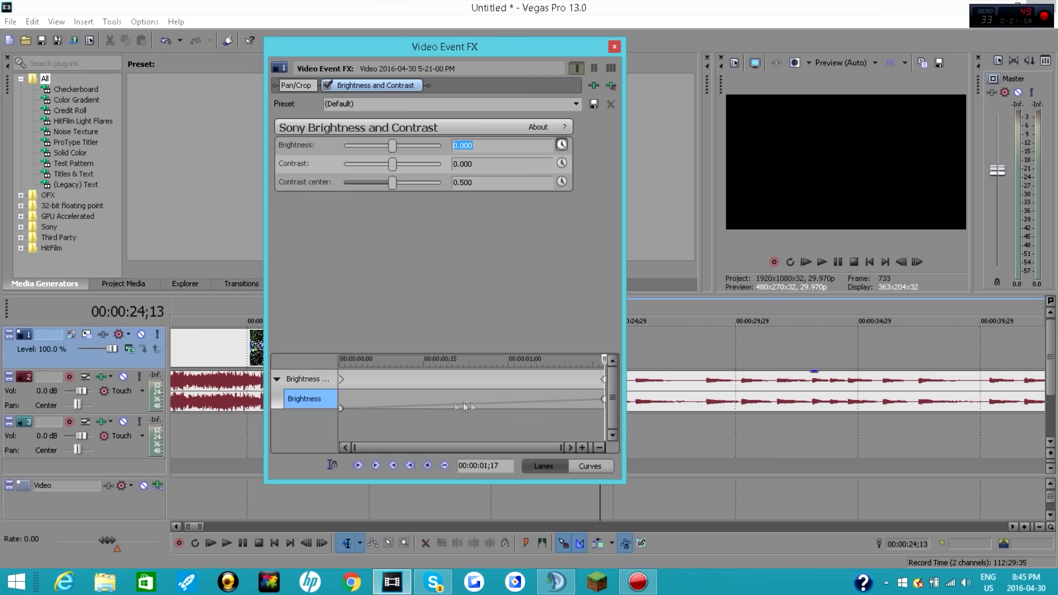
click(615, 46)
Step: Play back the first gameplay clip from its start to check the brightness fade-in
click(565, 346)
click(840, 263)
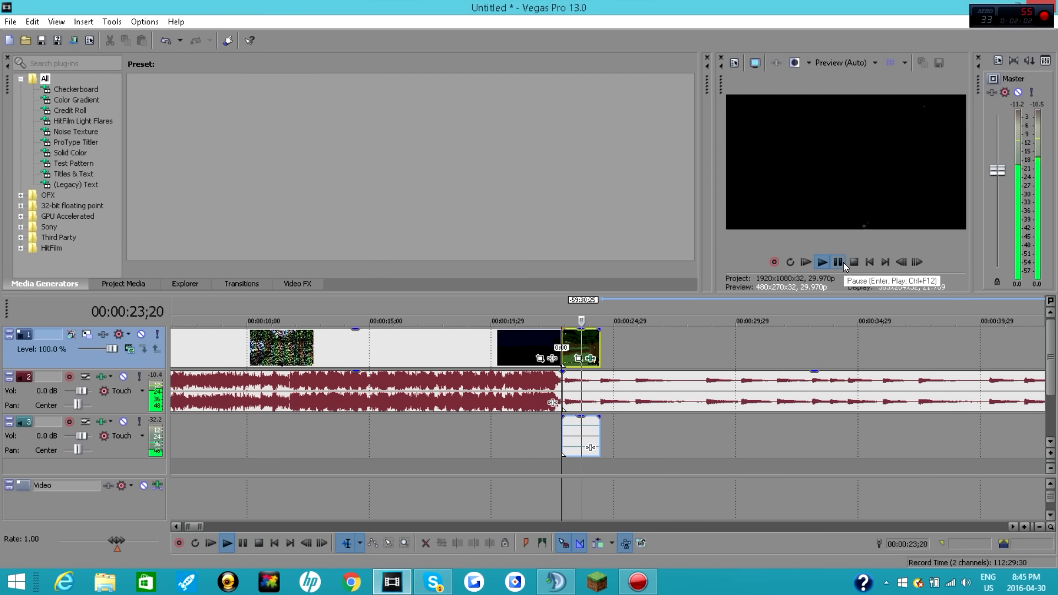
click(842, 262)
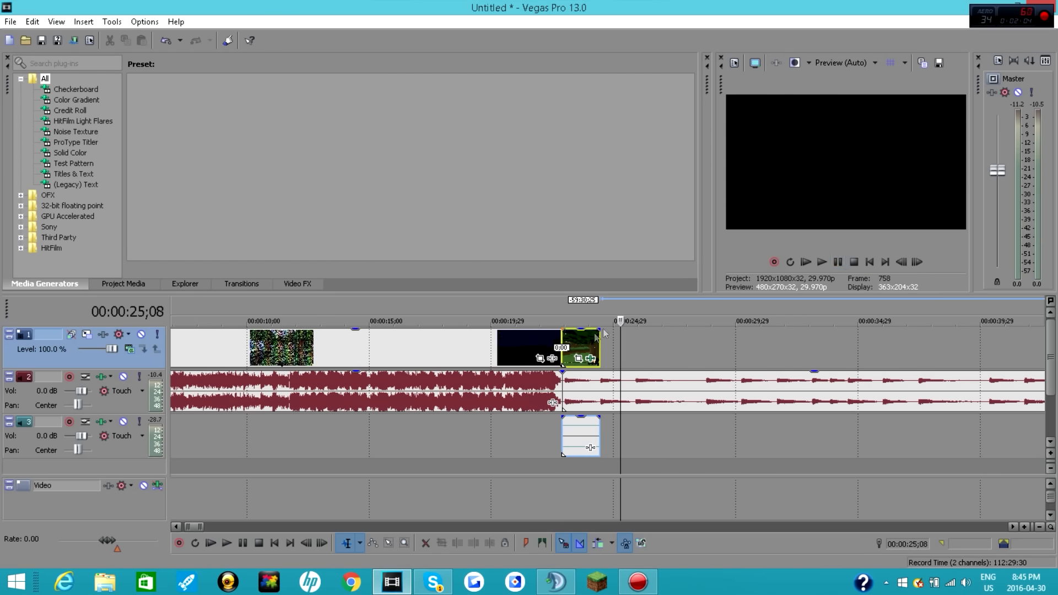
click(842, 262)
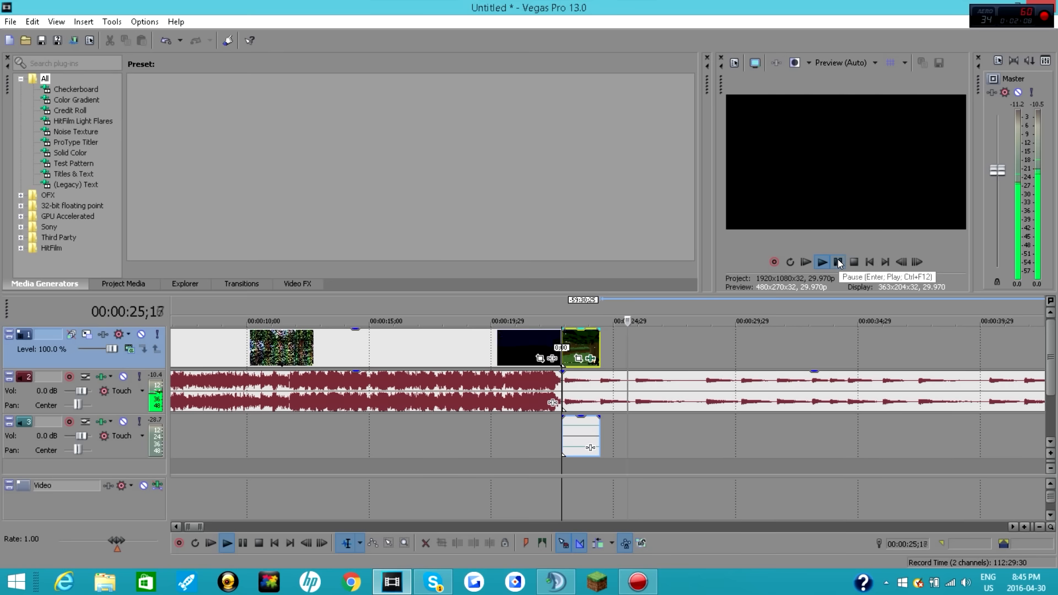
click(837, 261)
Step: Paste the gameplay recording at 00:00:26;11, trim its start and move it against the end of the first gameplay clip
right_click(666, 345)
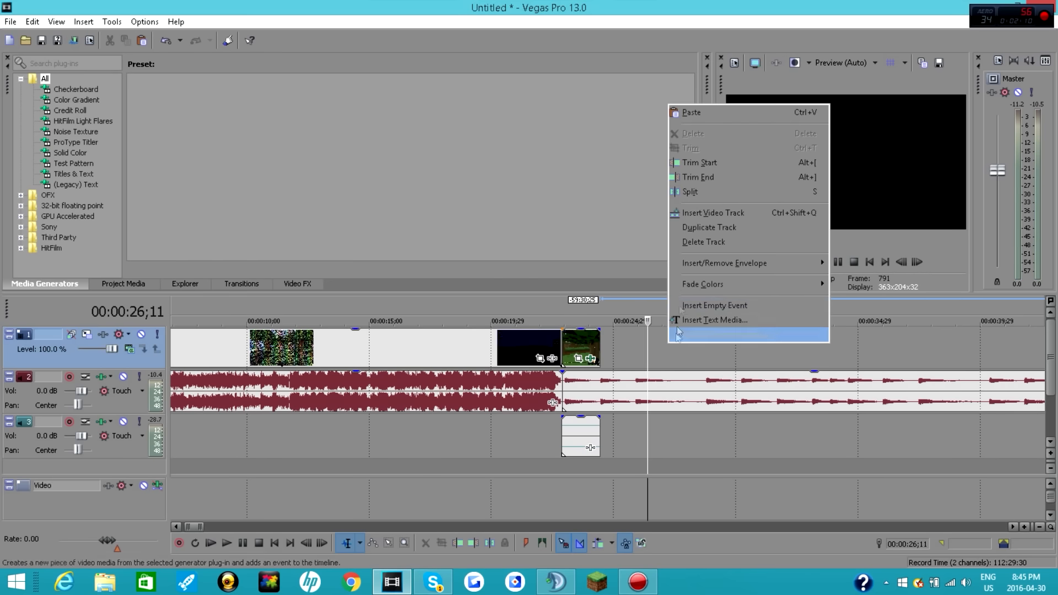
click(691, 112)
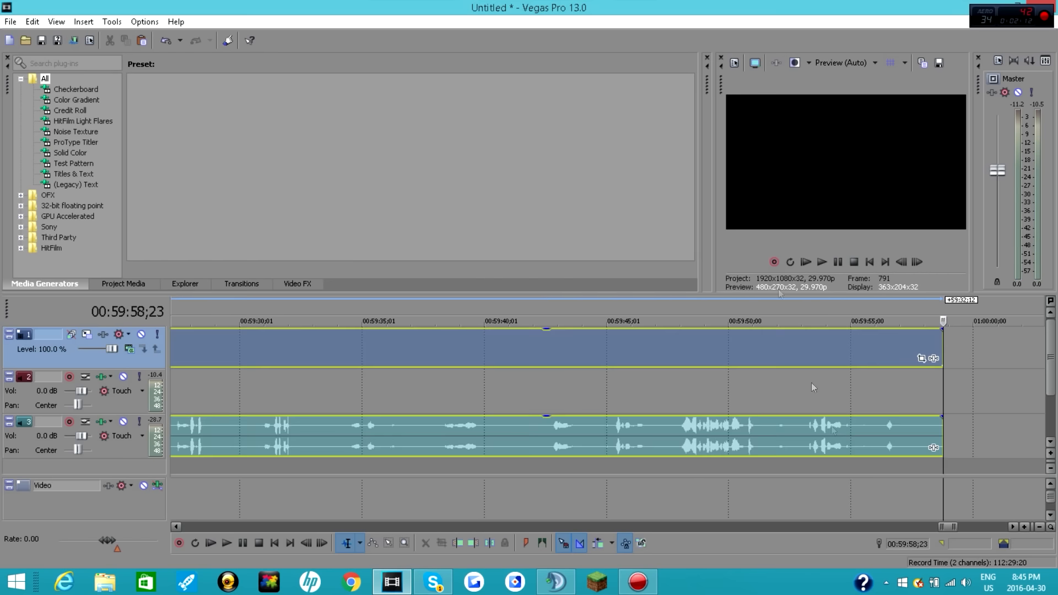
drag(211, 502, 195, 507)
click(638, 348)
drag(668, 348, 589, 350)
click(458, 544)
Step: Play the second gameplay clip from its start, stop at 00:00:25;26 and trim off everything after that point
click(569, 351)
click(822, 262)
click(837, 262)
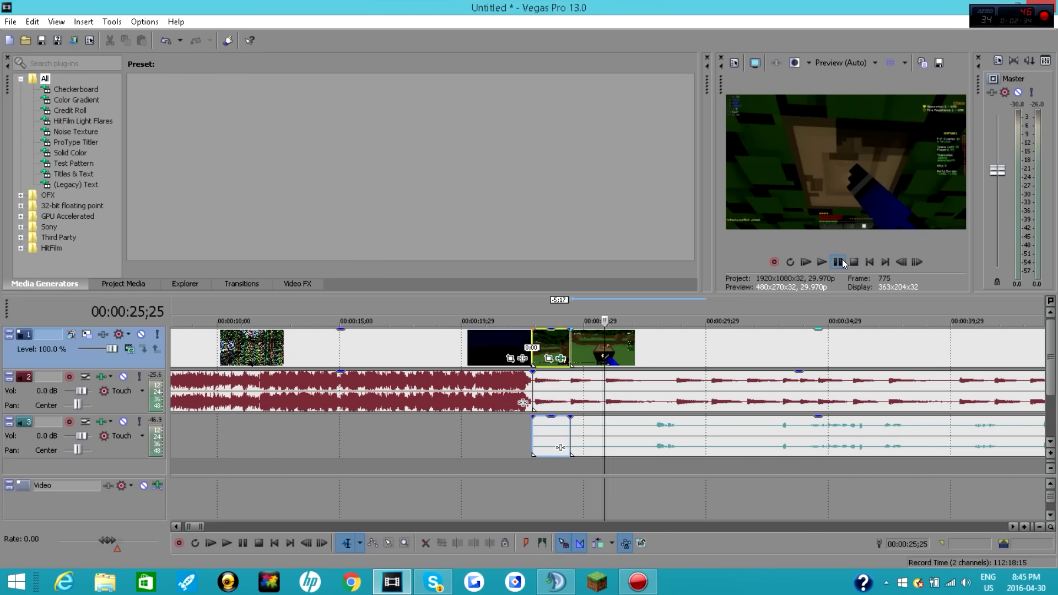
click(837, 262)
right_click(643, 348)
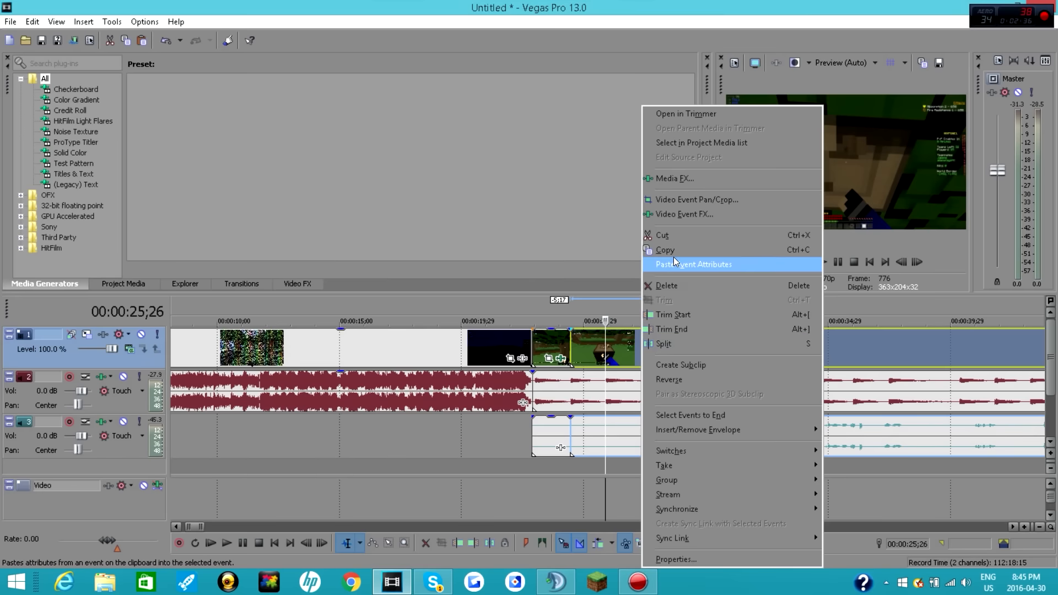
click(475, 539)
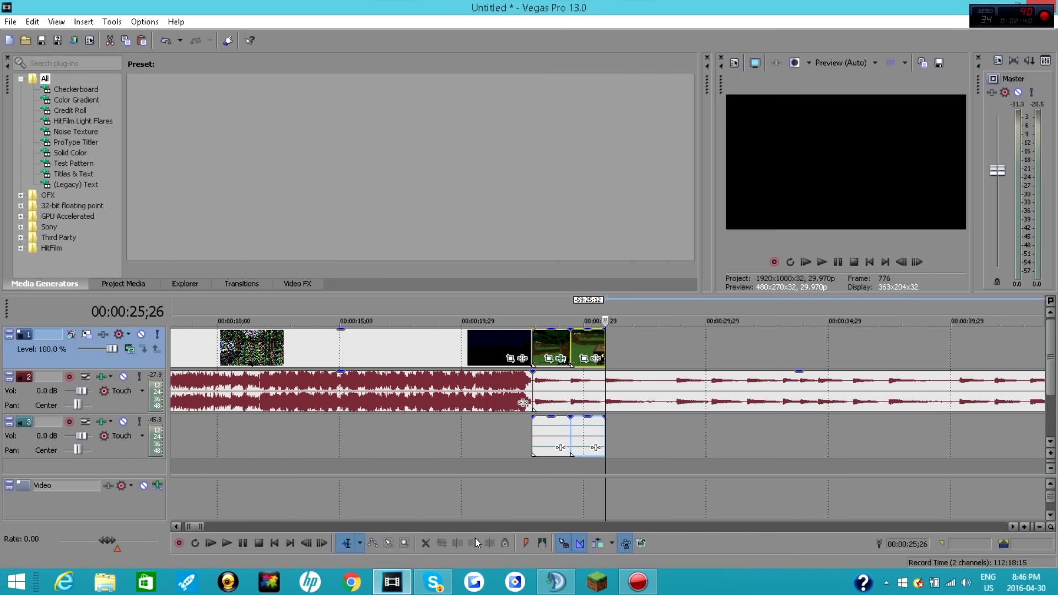
Step: Add Sony Brightness and Contrast to the second gameplay clip and animate its brightness from -1.000 at the start to 0.000 at 00:00:01;13
click(594, 359)
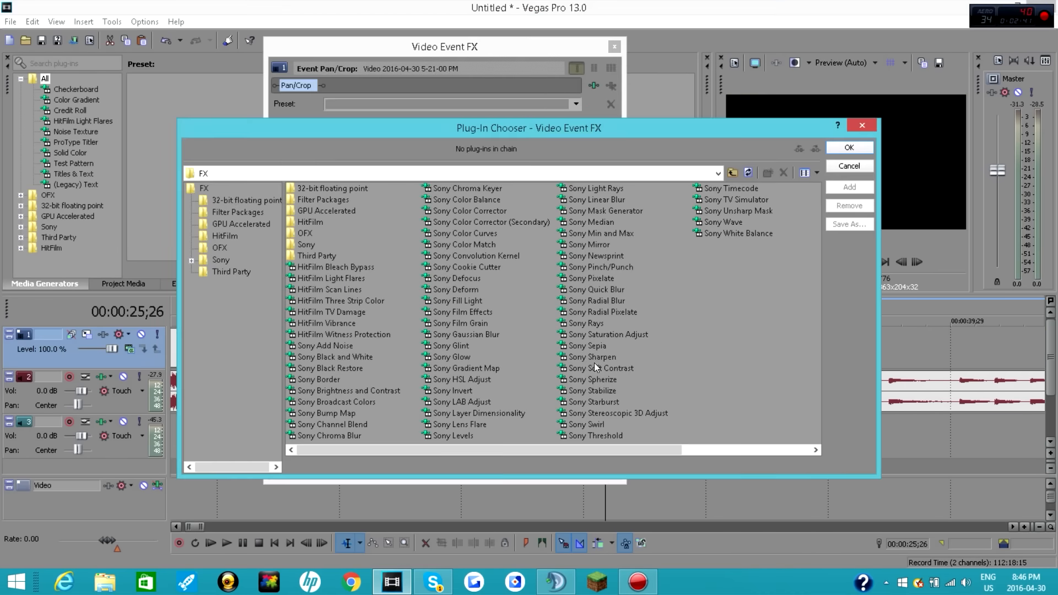
double_click(348, 392)
click(841, 147)
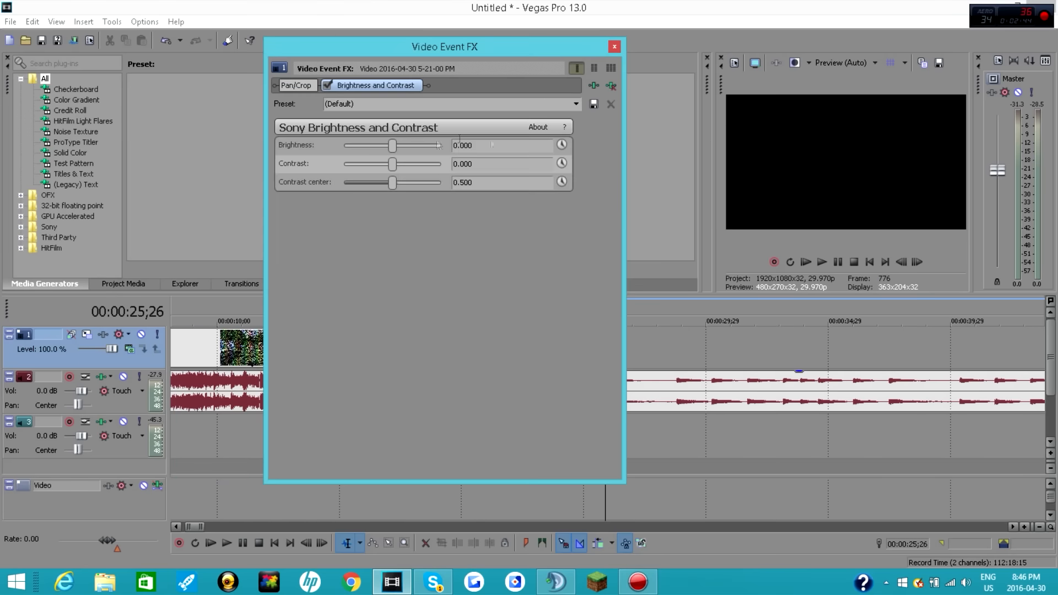
click(562, 145)
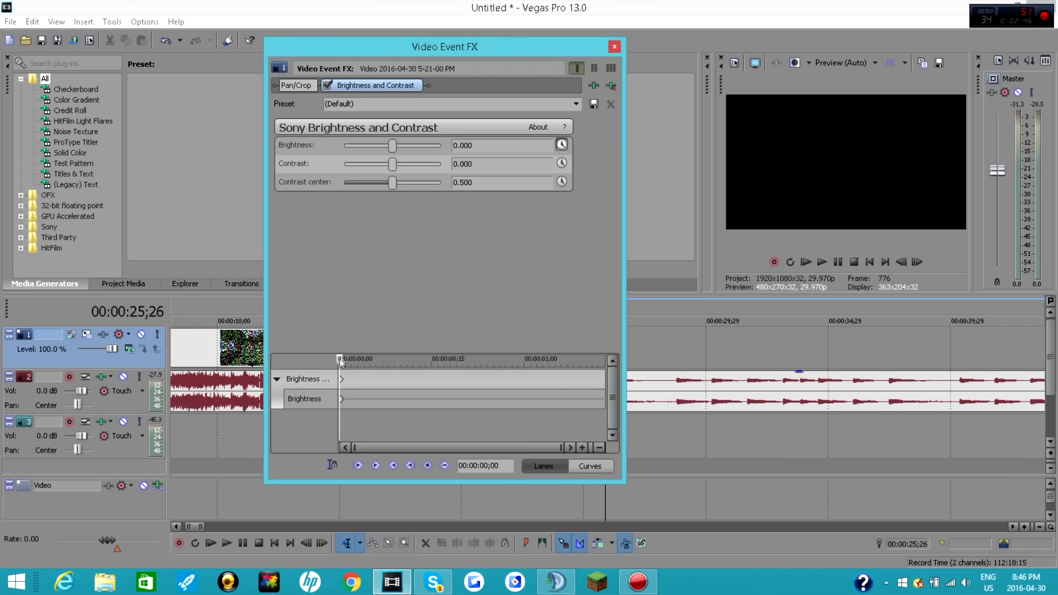
drag(393, 146, 299, 146)
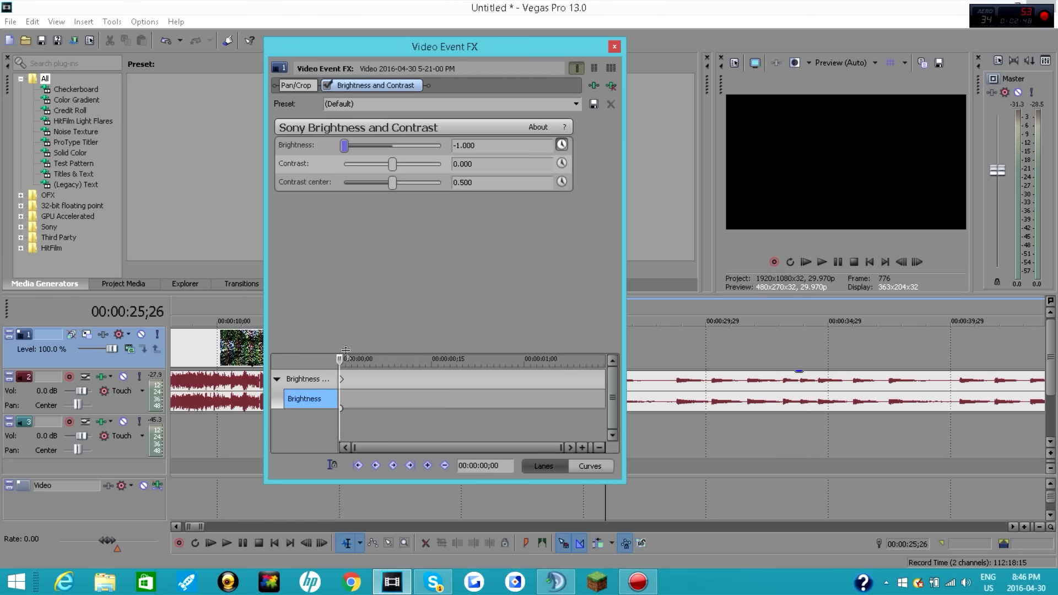
drag(339, 359, 685, 360)
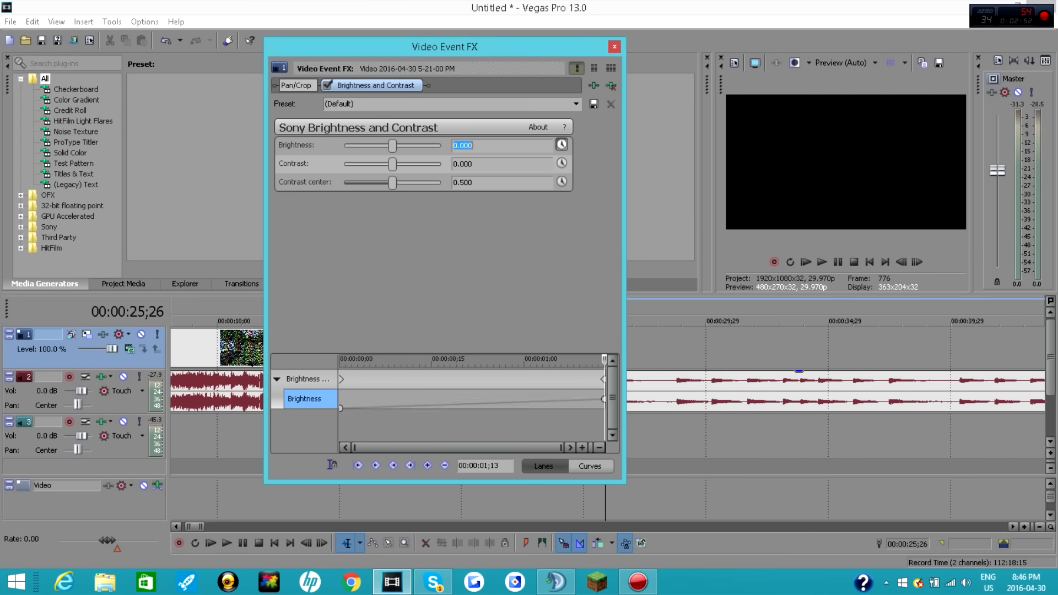
click(613, 48)
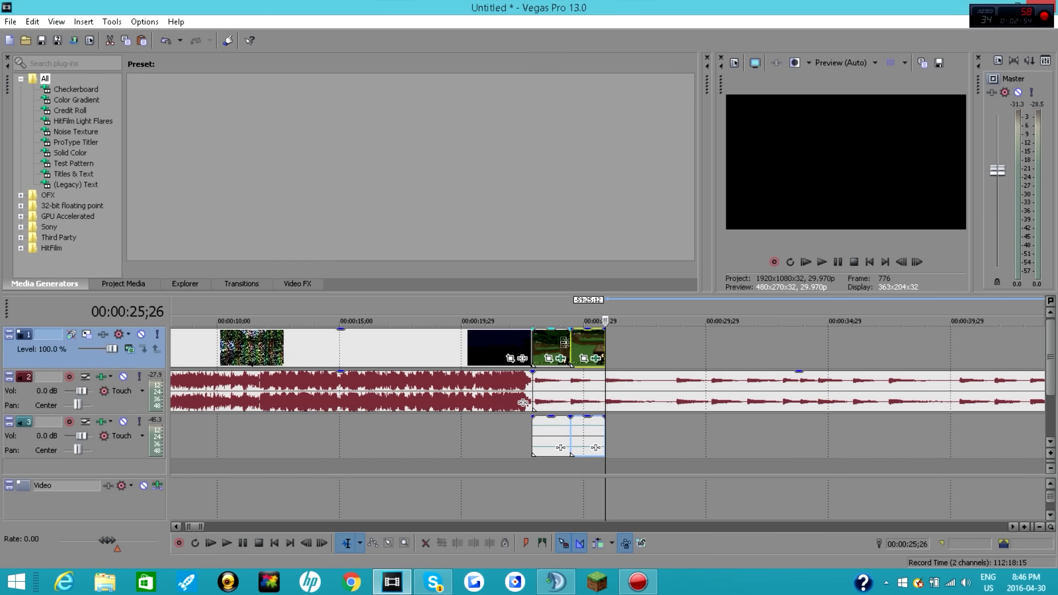
Step: Play back from the end of the intro through both faded gameplay clips
click(525, 345)
click(839, 259)
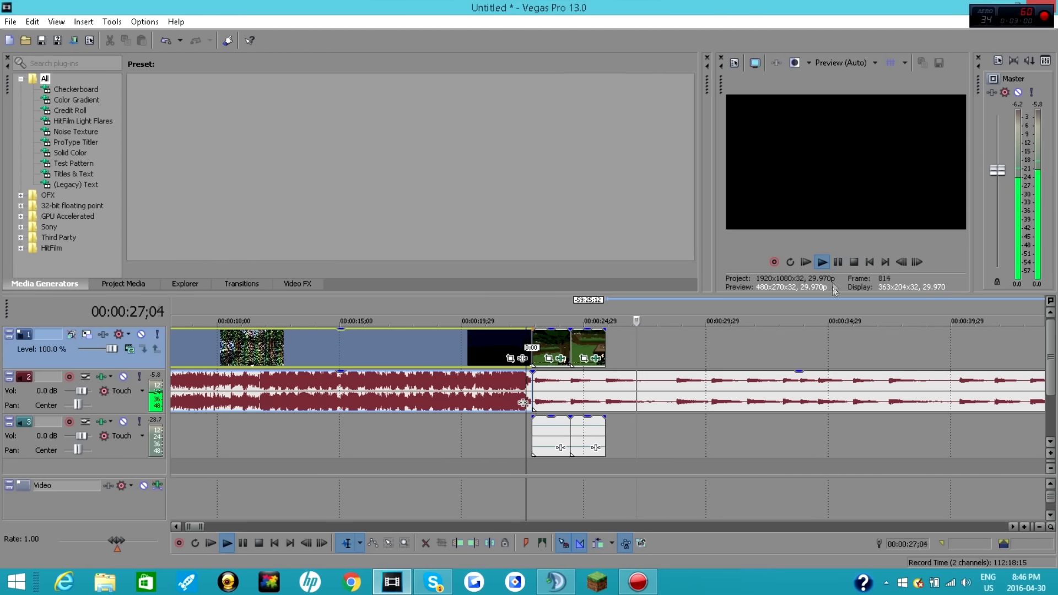
click(840, 262)
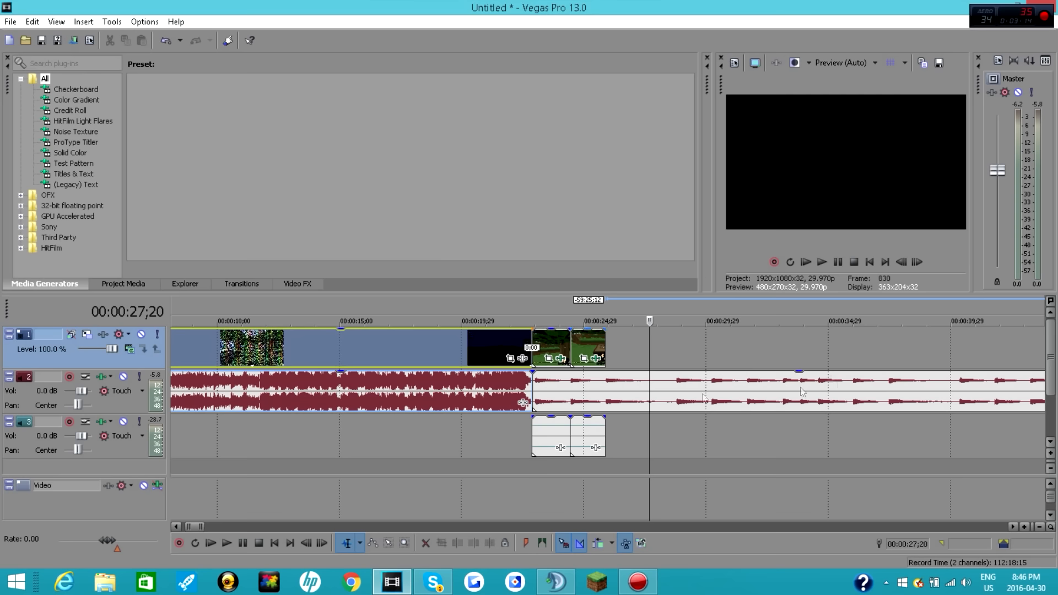
Step: Paste the gameplay recording at 00:00:27;20, trim its start to 00:00:29;15 and move it against the end of the second clip
right_click(686, 349)
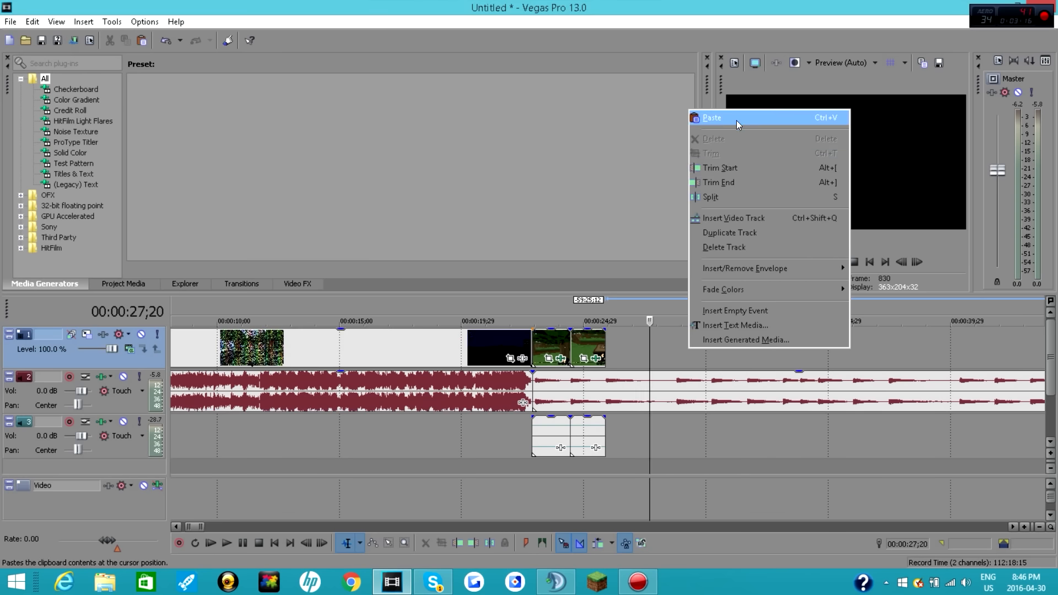
click(736, 120)
drag(906, 526, 193, 511)
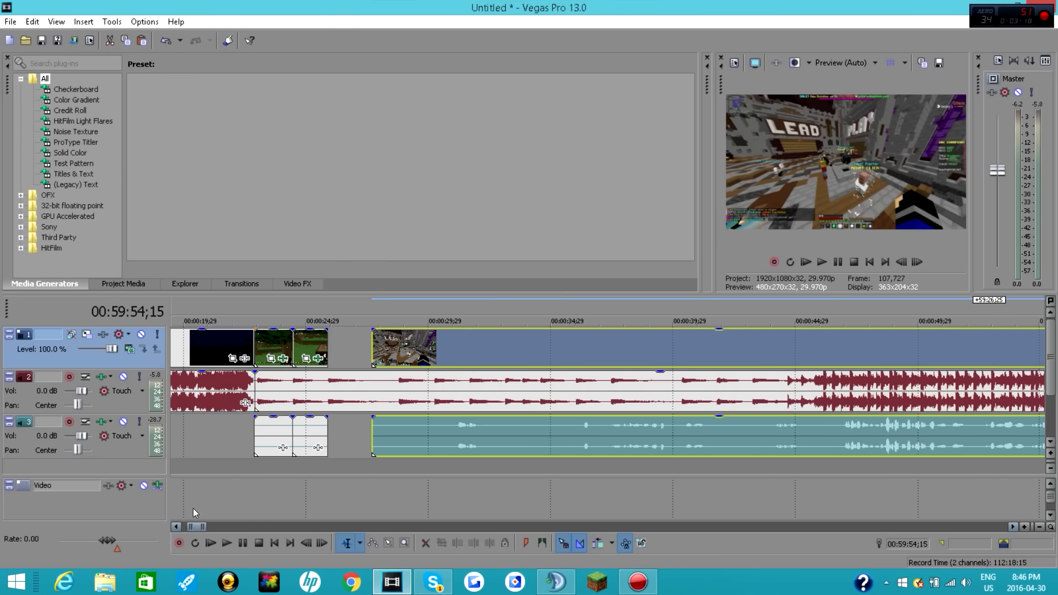
drag(387, 349, 417, 351)
click(821, 263)
click(837, 263)
drag(423, 350, 335, 347)
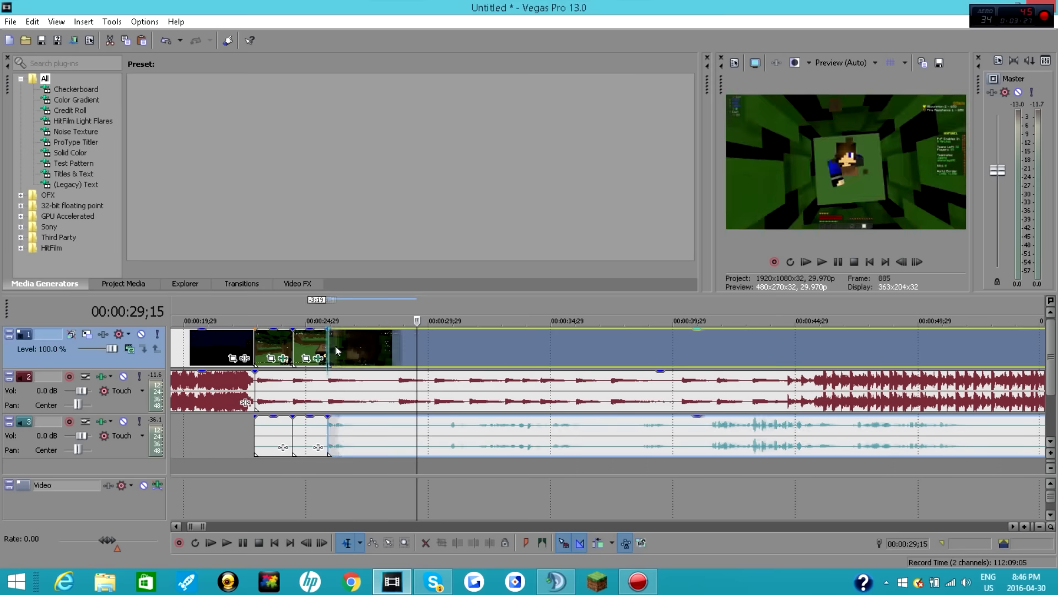
Step: Play back the third gameplay clip from its start with the song, pausing at 00:00:27;28
click(334, 347)
click(837, 263)
click(837, 261)
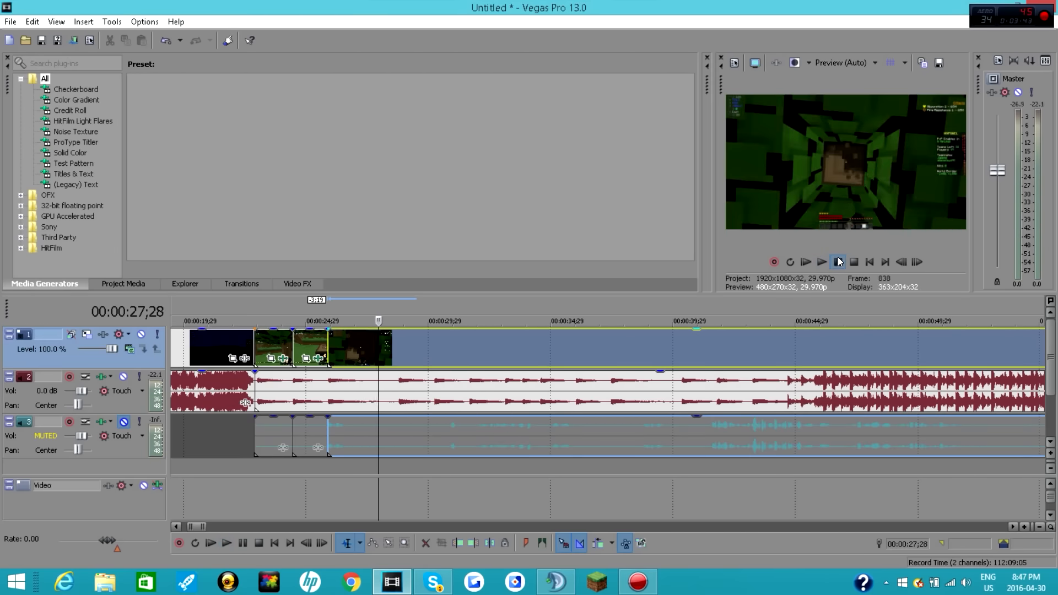
click(838, 262)
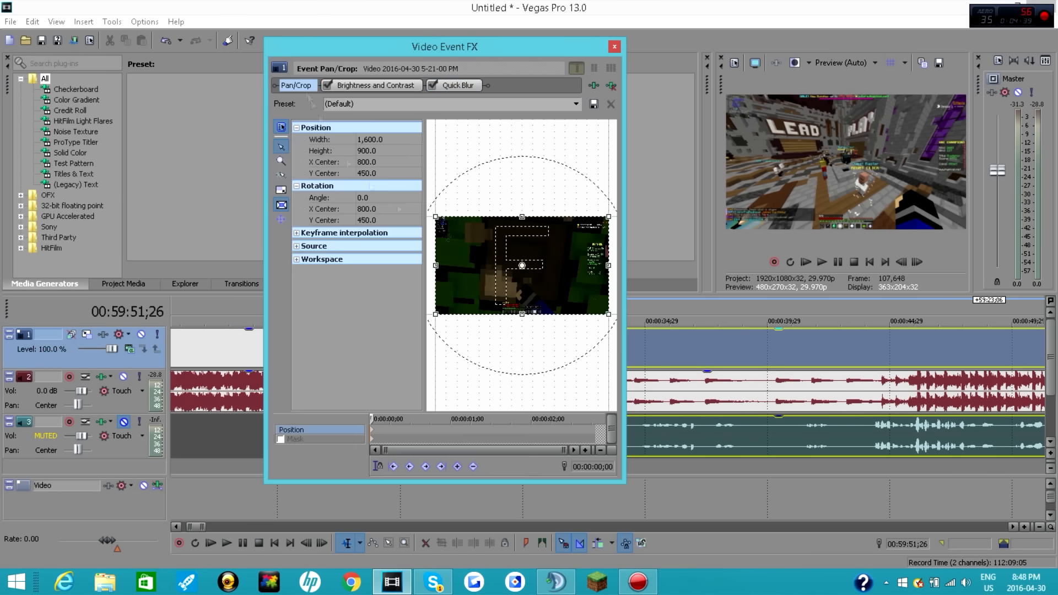
Step: Add a Pan/Crop position keyframe near the end of the third gameplay clip with a slightly smaller crop frame and play it back
drag(374, 419, 592, 418)
drag(607, 313, 598, 306)
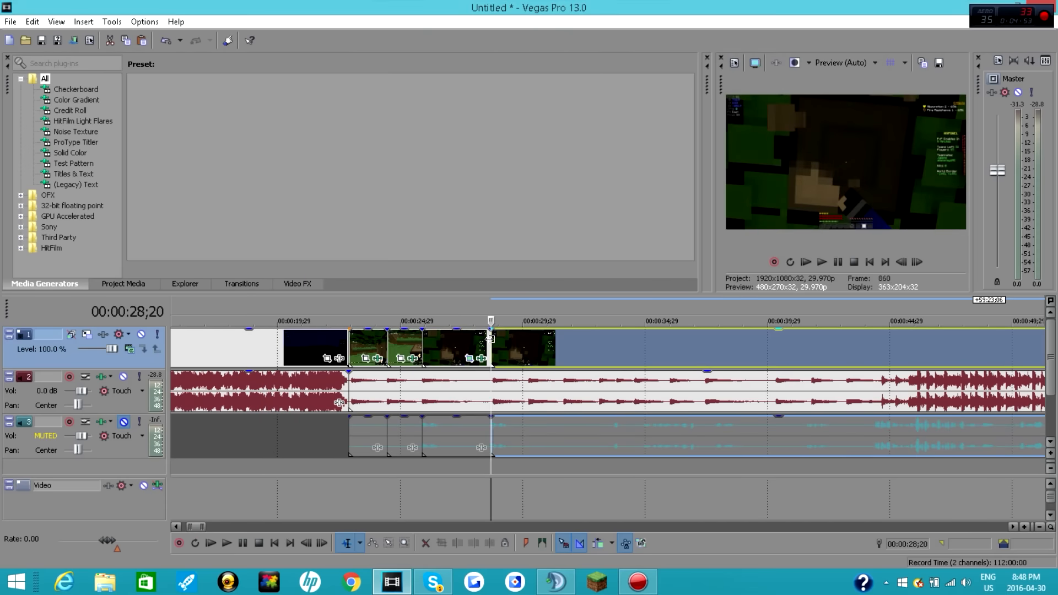
click(822, 262)
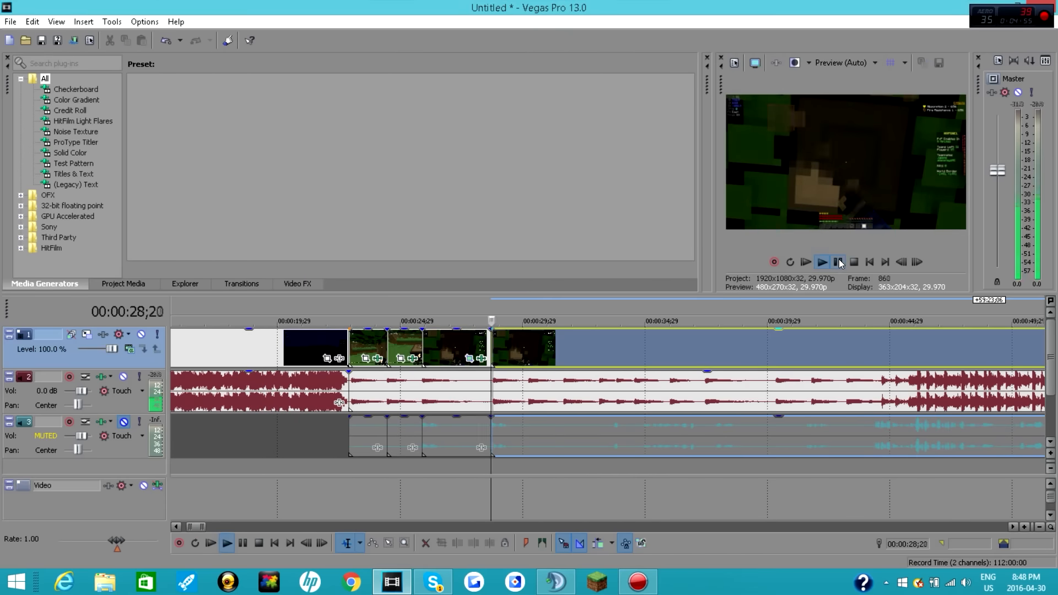
Step: Split the pasted recording after the third clip, delete its front piece and move the remainder against the third clip's end
click(620, 359)
click(703, 359)
drag(703, 360, 651, 360)
key(s)
click(595, 358)
key(Delete)
drag(689, 359, 472, 358)
Step: Play back the transition from the third gameplay clip into the fourth
click(492, 358)
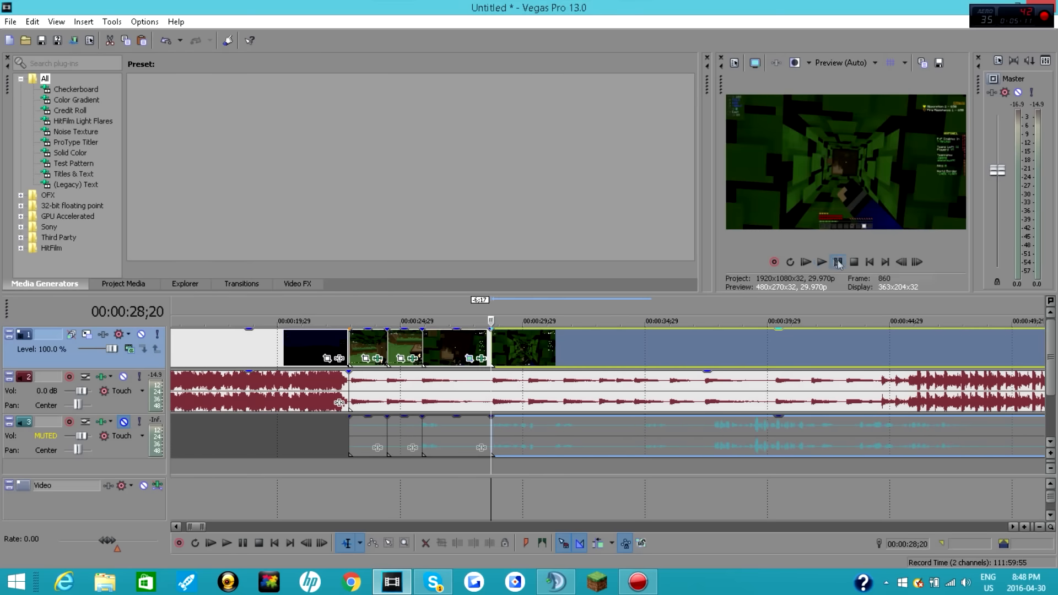
click(822, 262)
click(478, 356)
click(822, 263)
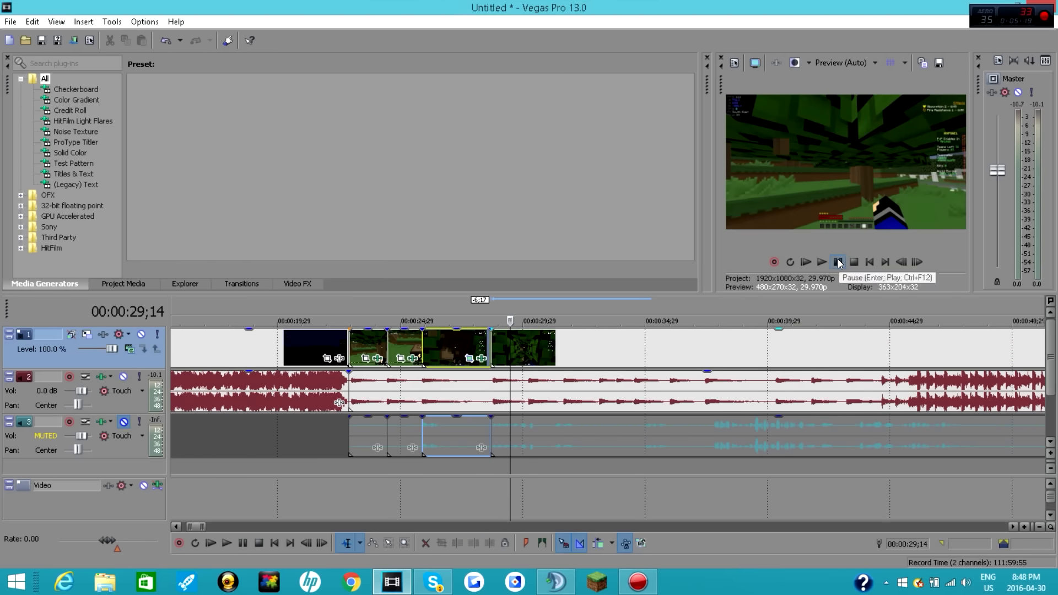
click(822, 263)
click(838, 263)
Step: Play the fourth gameplay clip from near its start, stop at 00:00:30;05 and remove everything after that point
click(519, 356)
click(822, 262)
click(837, 265)
right_click(572, 359)
click(601, 264)
key(s)
click(32, 22)
click(44, 36)
right_click(563, 358)
click(598, 344)
key(Delete)
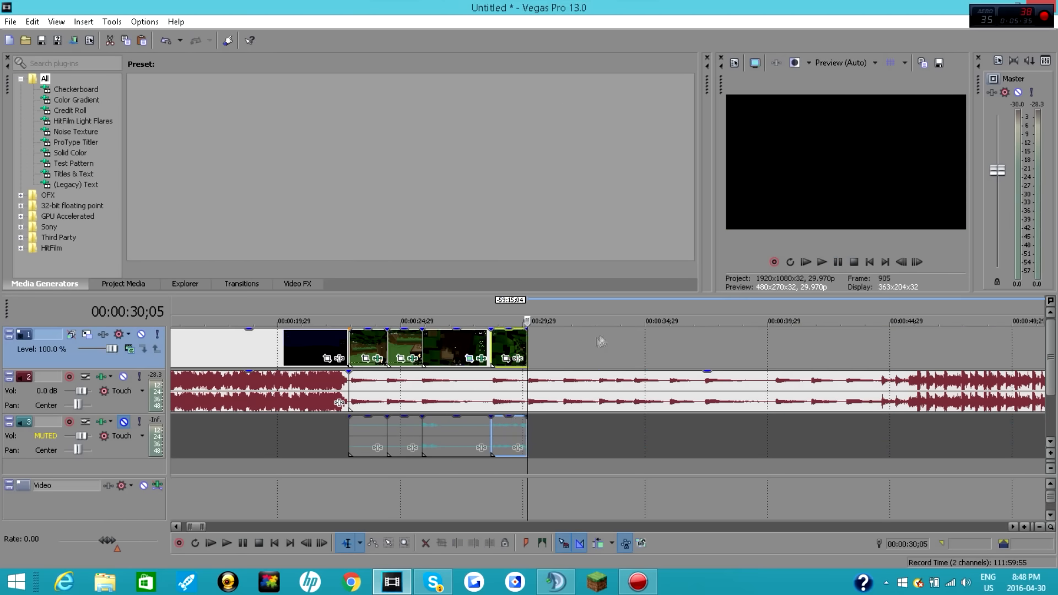
Step: Add Sony Brightness and Contrast to the fourth gameplay clip and animate its brightness, starting from -1.000
click(518, 358)
double_click(368, 393)
click(848, 147)
click(562, 145)
click(304, 398)
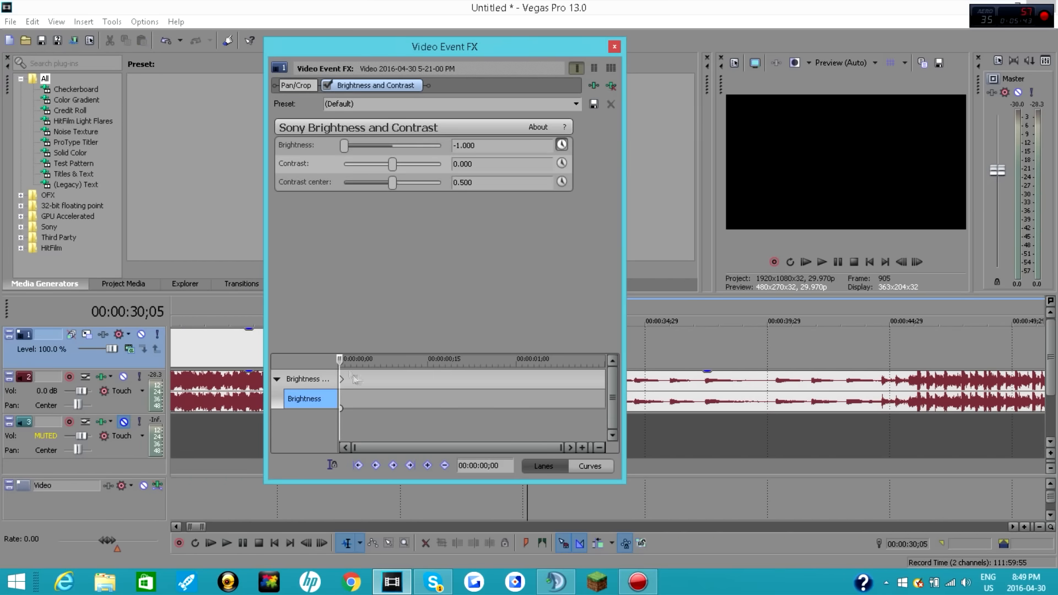
double_click(473, 146)
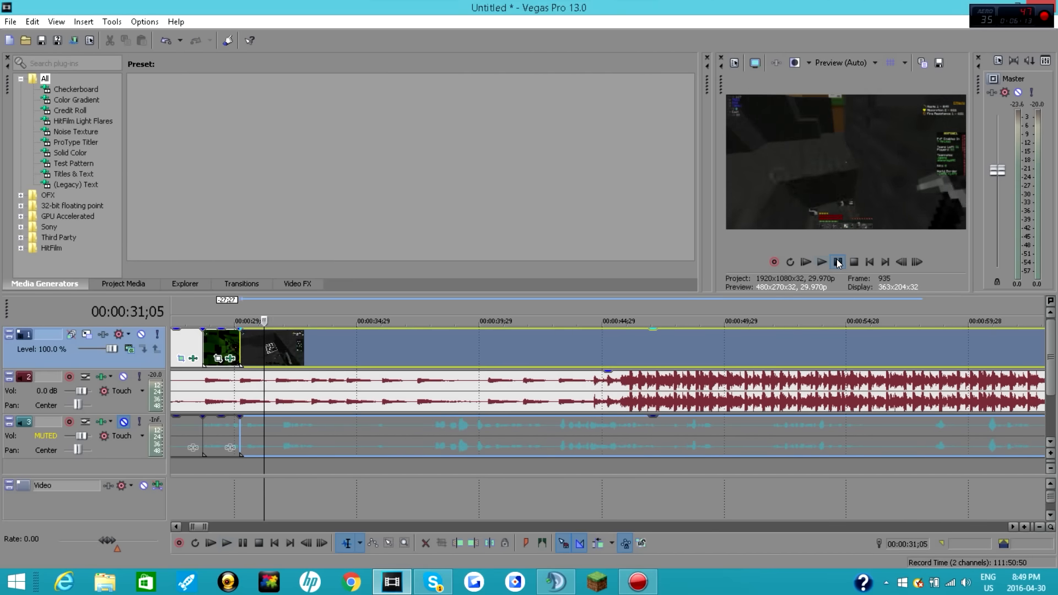
Step: Split the pasted recording after the fifth clip, delete its front piece and move the remainder against the fifth clip's end
click(839, 263)
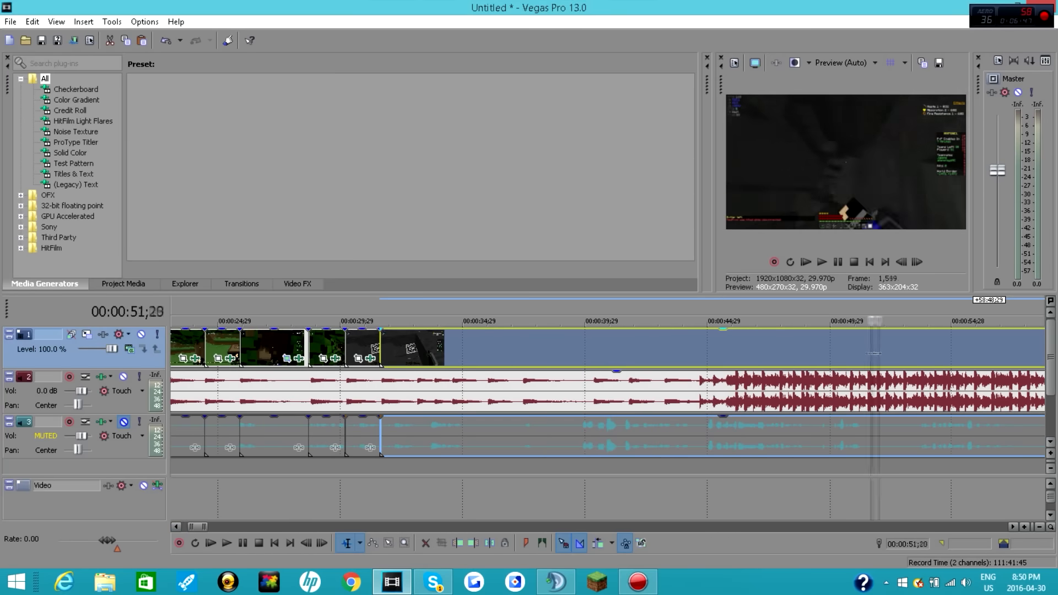
drag(978, 353, 352, 351)
key(s)
click(898, 351)
key(Delete)
Step: Play the sixth gameplay clip from its start, stop at 00:00:33;03 and trim off everything after that point
click(325, 351)
click(822, 262)
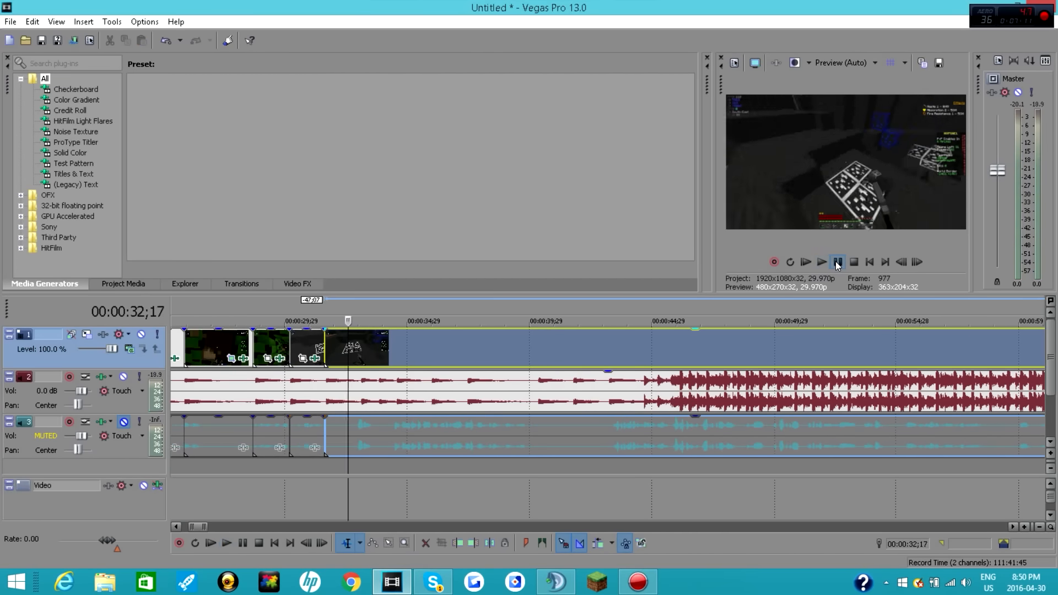
click(837, 262)
click(821, 263)
click(838, 262)
right_click(423, 349)
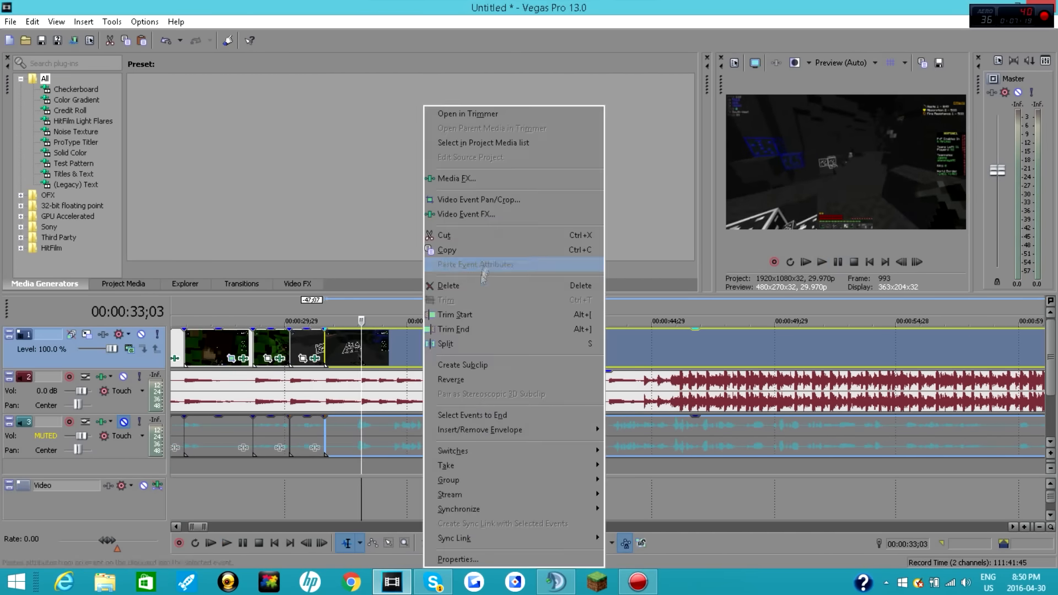
click(474, 328)
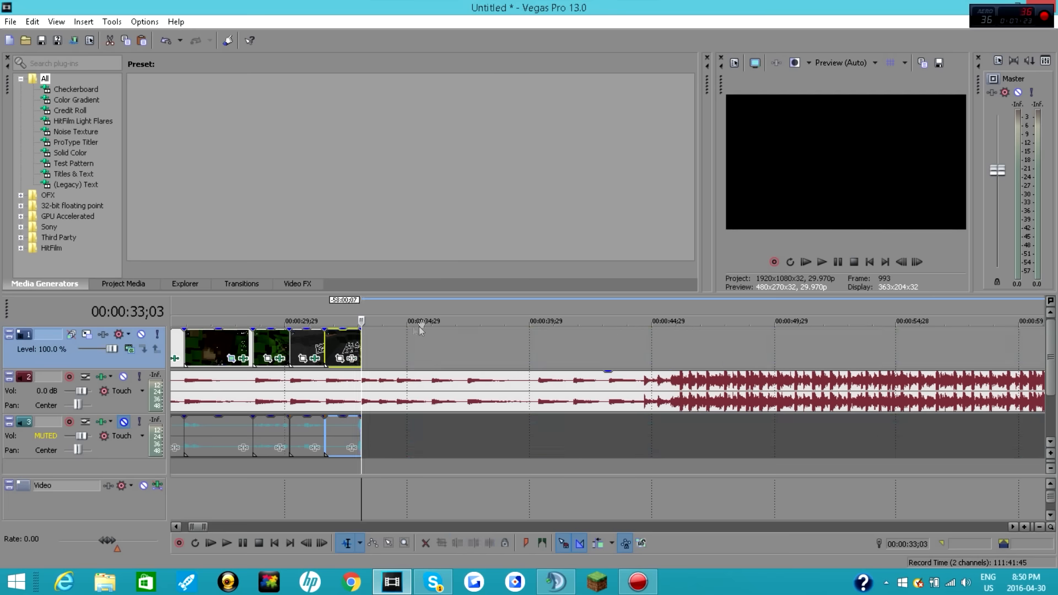
Step: Play back the gameplay clips from the first one at 00:00:22;26 into the sixth clip
drag(199, 527, 198, 527)
drag(261, 346, 274, 347)
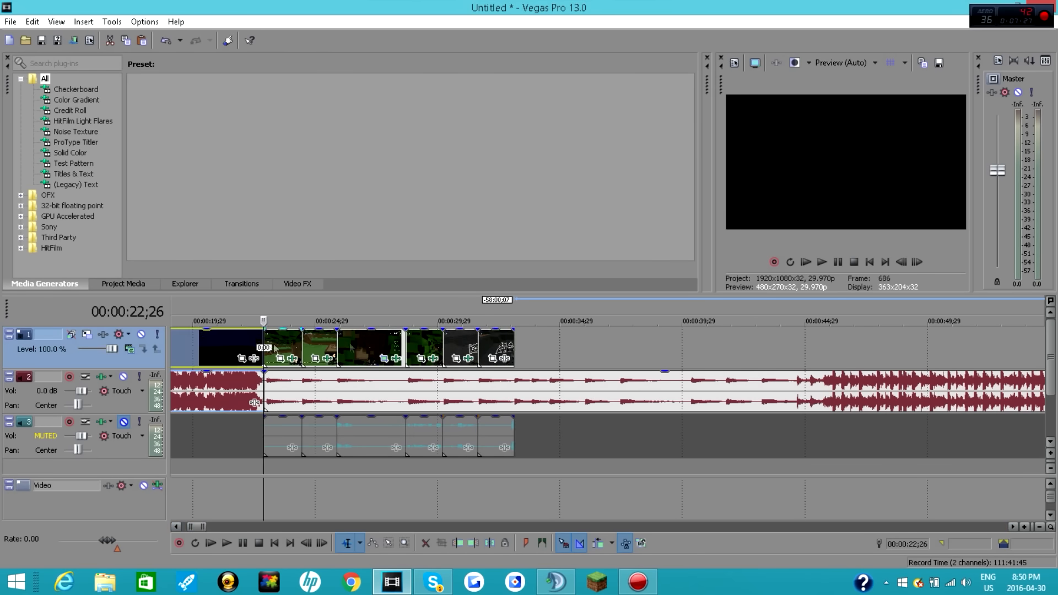
click(837, 263)
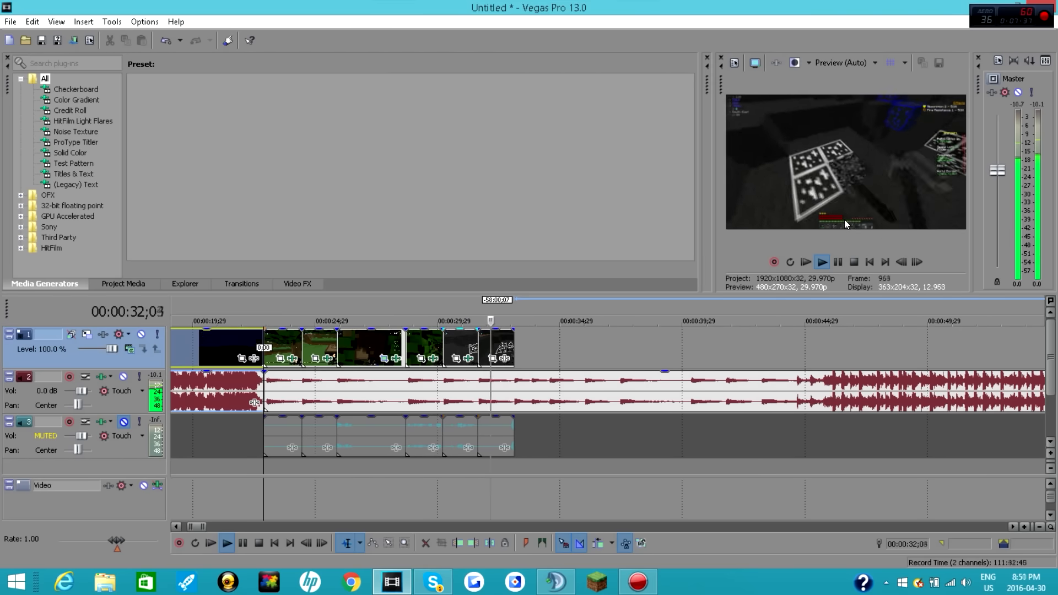
click(835, 263)
click(479, 348)
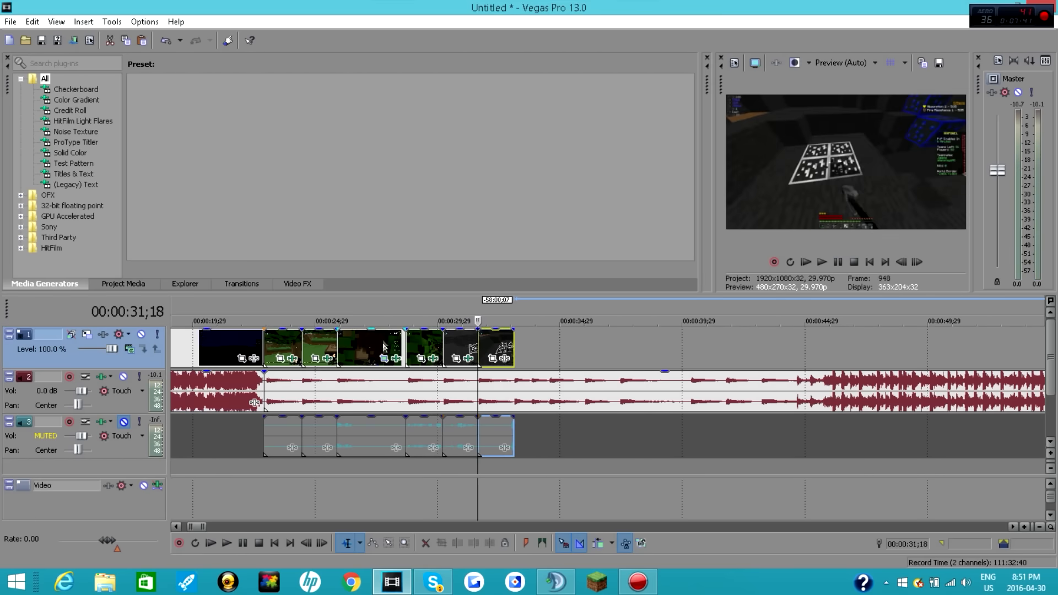
click(508, 356)
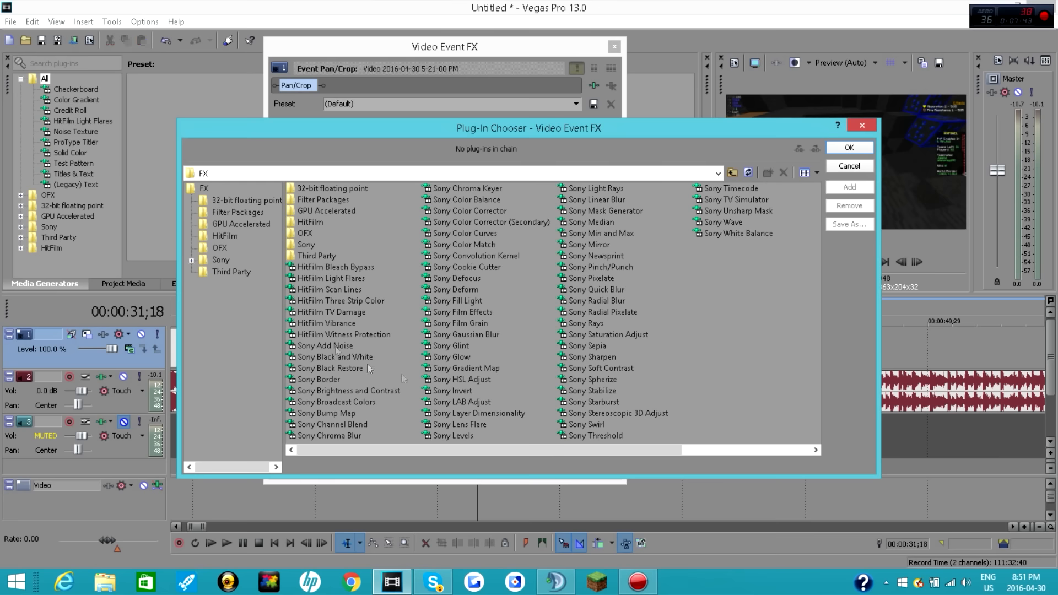
click(863, 128)
click(613, 46)
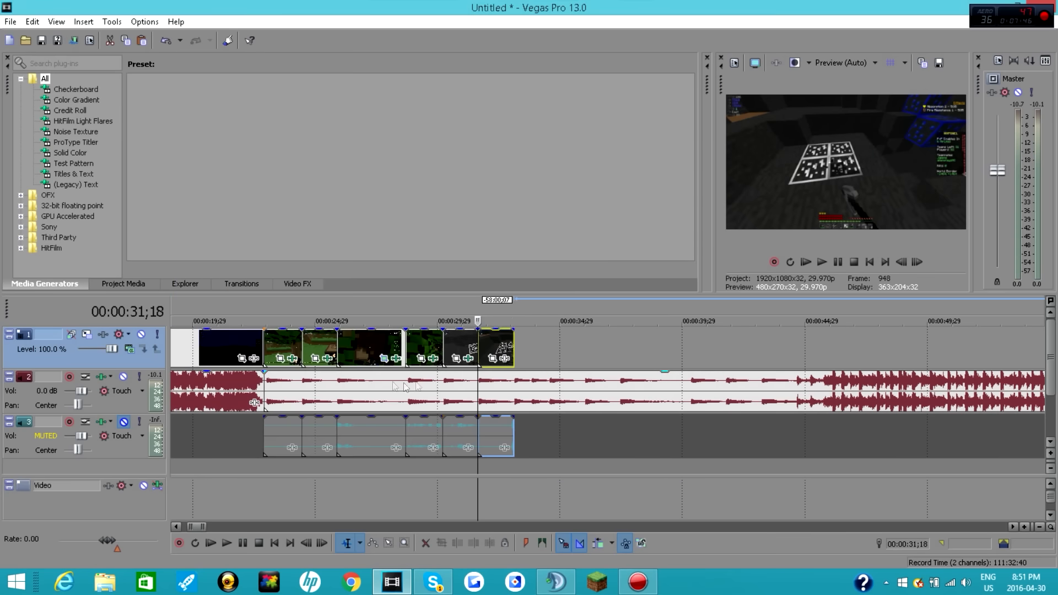
Step: Play back the montage from the first gameplay clip and stop at 00:00:29;13
click(265, 342)
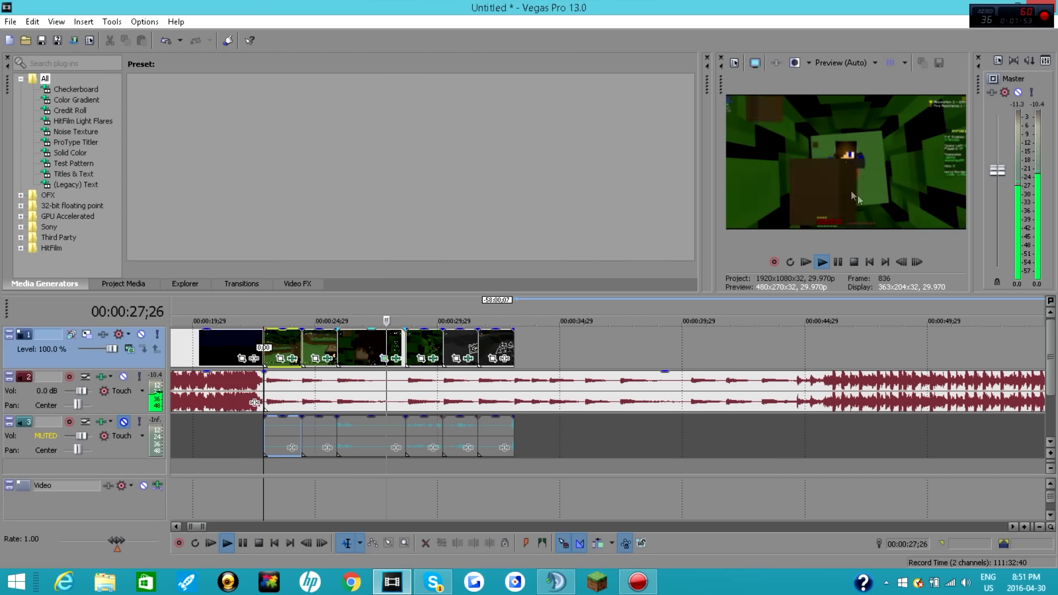
key(Return)
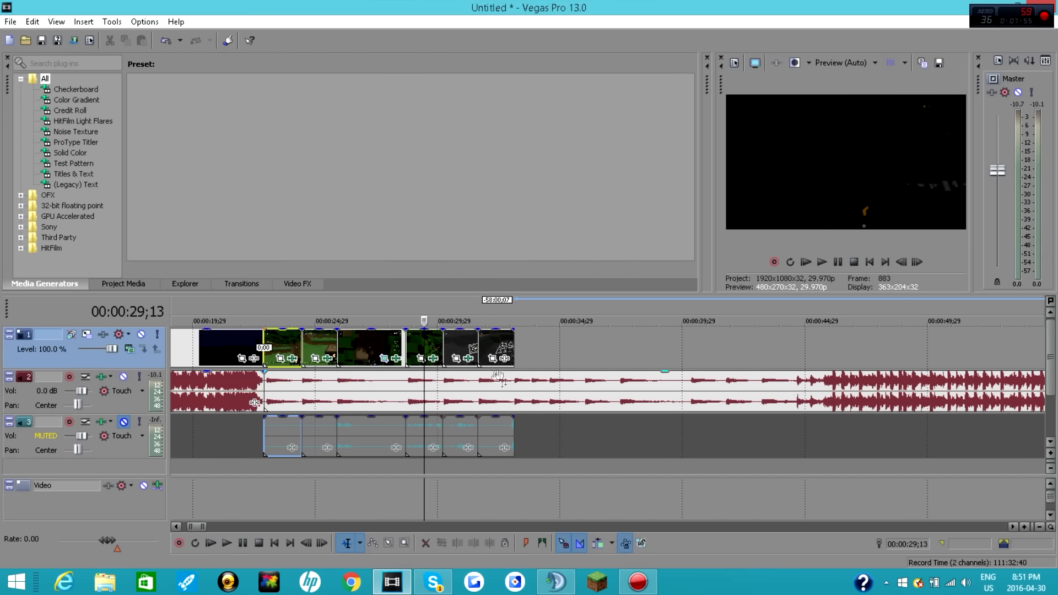
Step: Add Sony Quick Blur to the sixth gameplay clip and animate its blend amount from 0.000 to 1.000 at 00:00:01;15
click(504, 358)
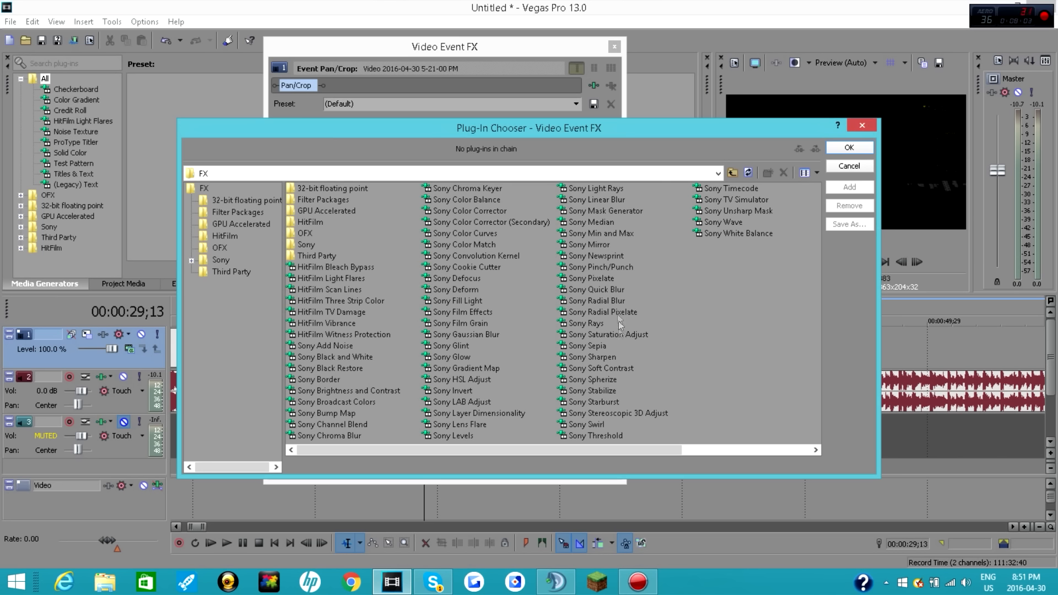
double_click(616, 289)
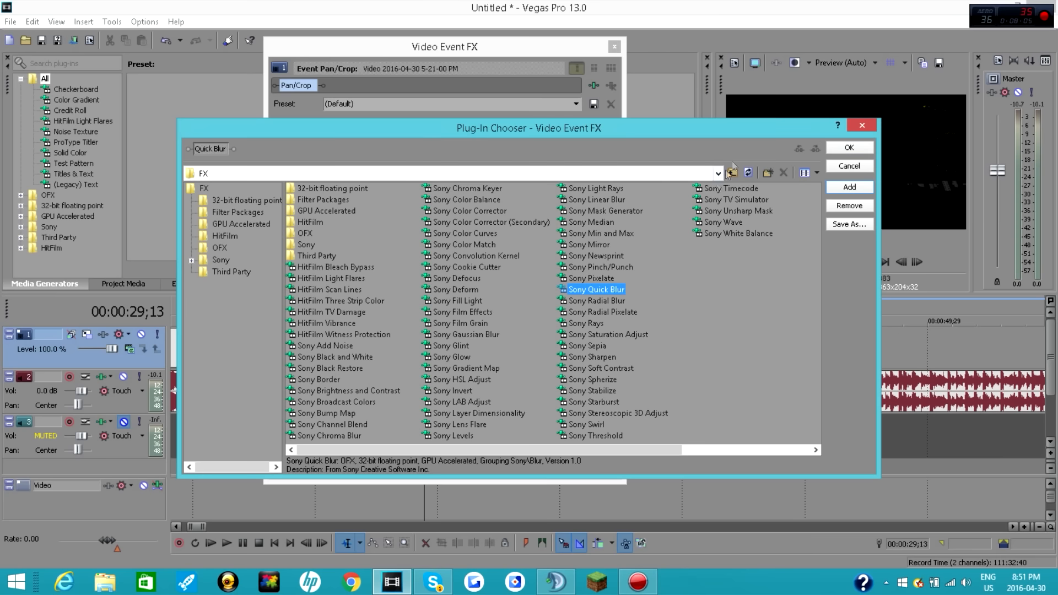
click(849, 149)
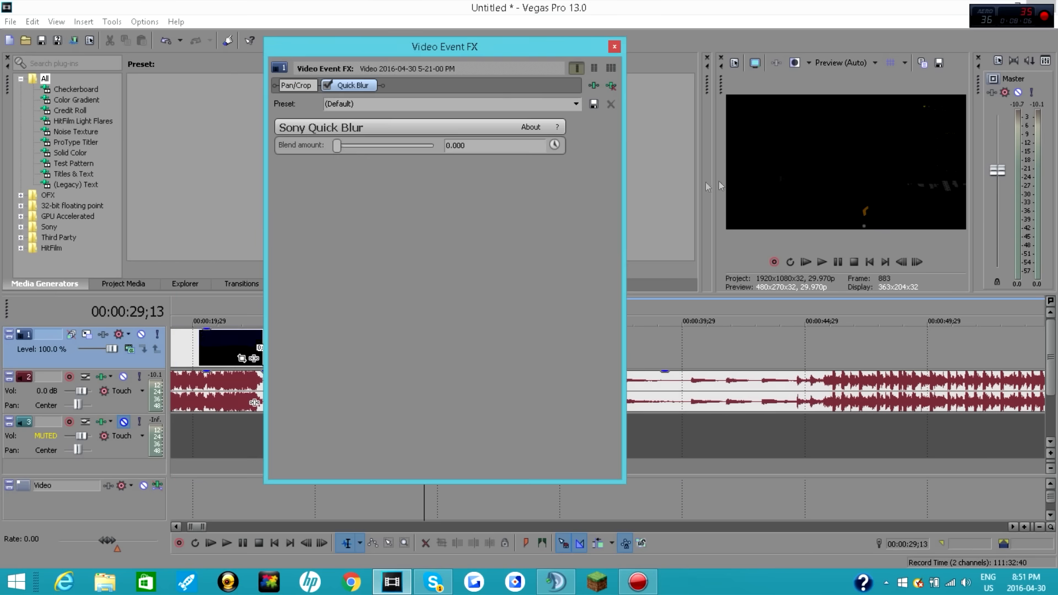
click(554, 144)
drag(339, 358, 627, 359)
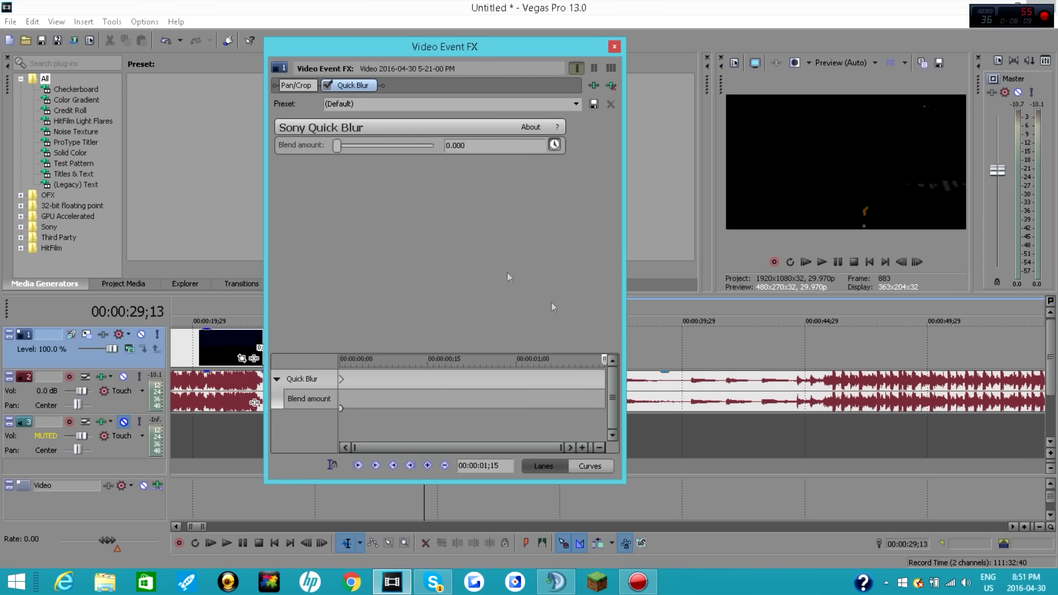
drag(335, 146, 571, 162)
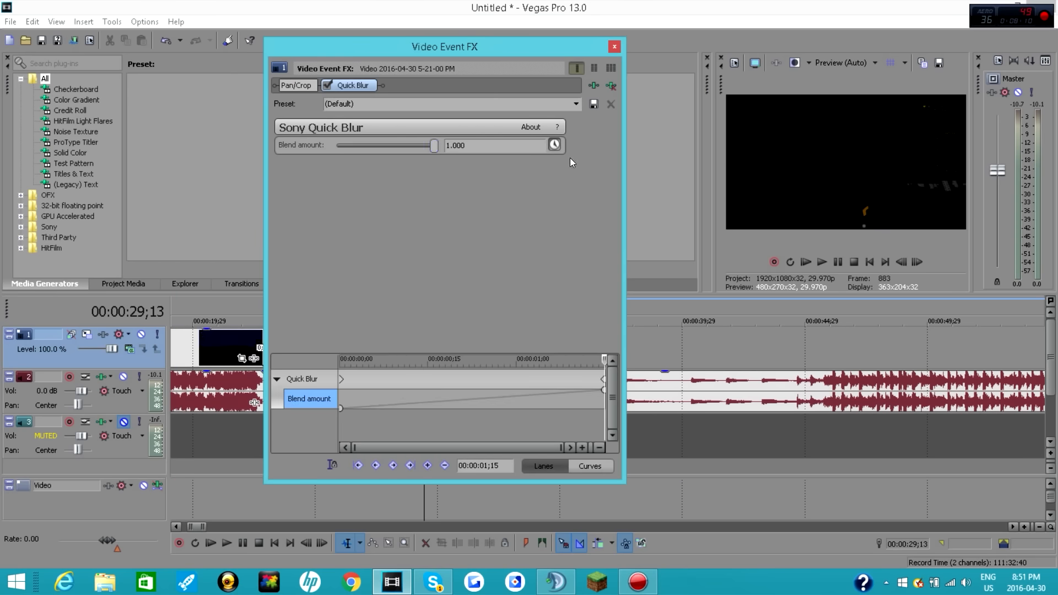
Step: Animate a zoom-in on the sixth clip with Pan/Crop, shrinking the frame to about 1,416.7 by 777.8 at 00:00:01;15
click(296, 85)
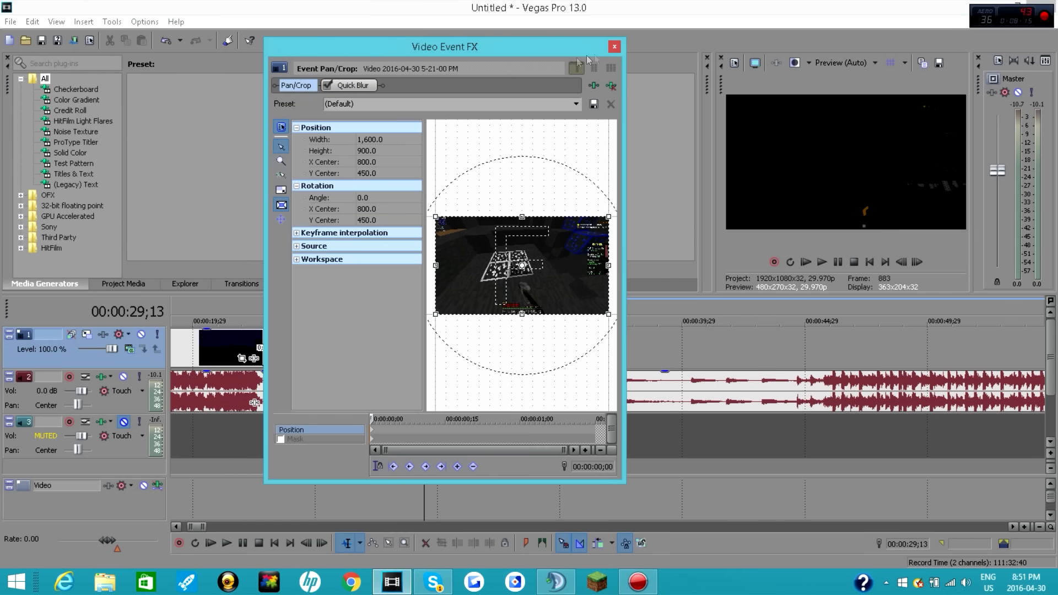
click(615, 48)
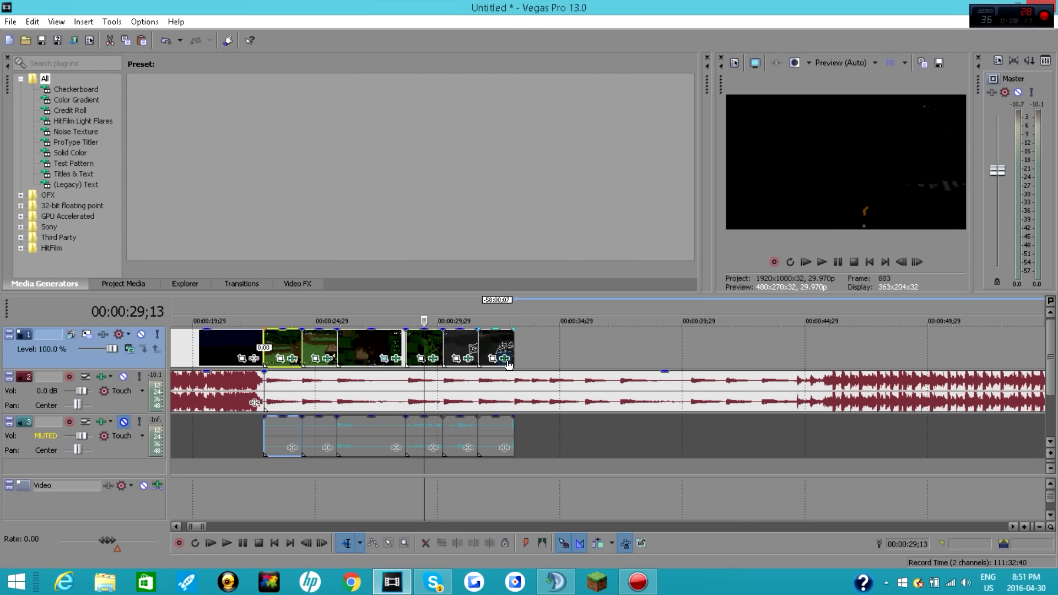
click(504, 358)
click(296, 85)
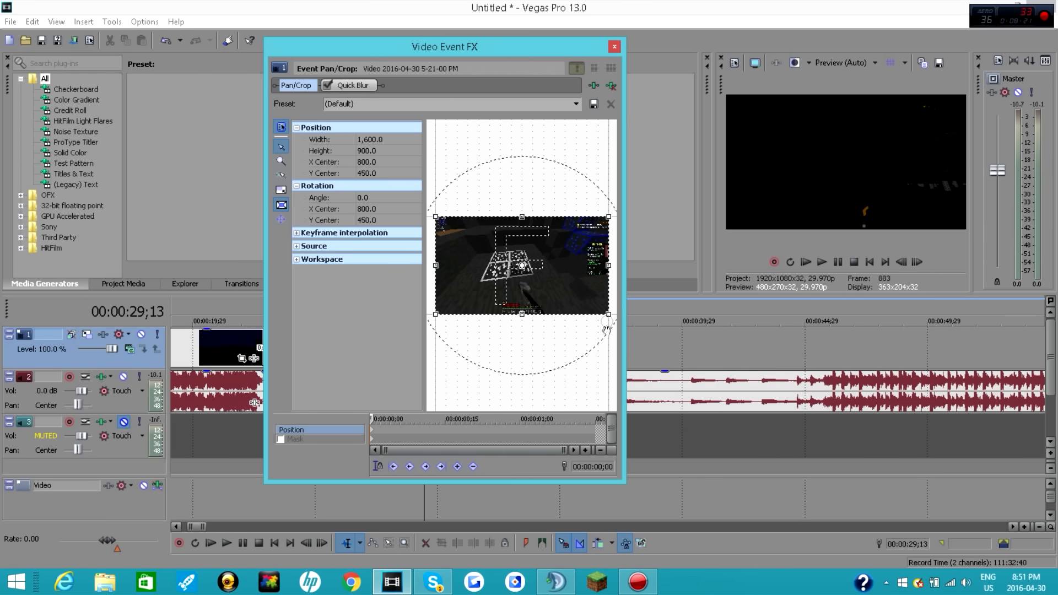
drag(370, 418, 602, 413)
drag(608, 312, 598, 305)
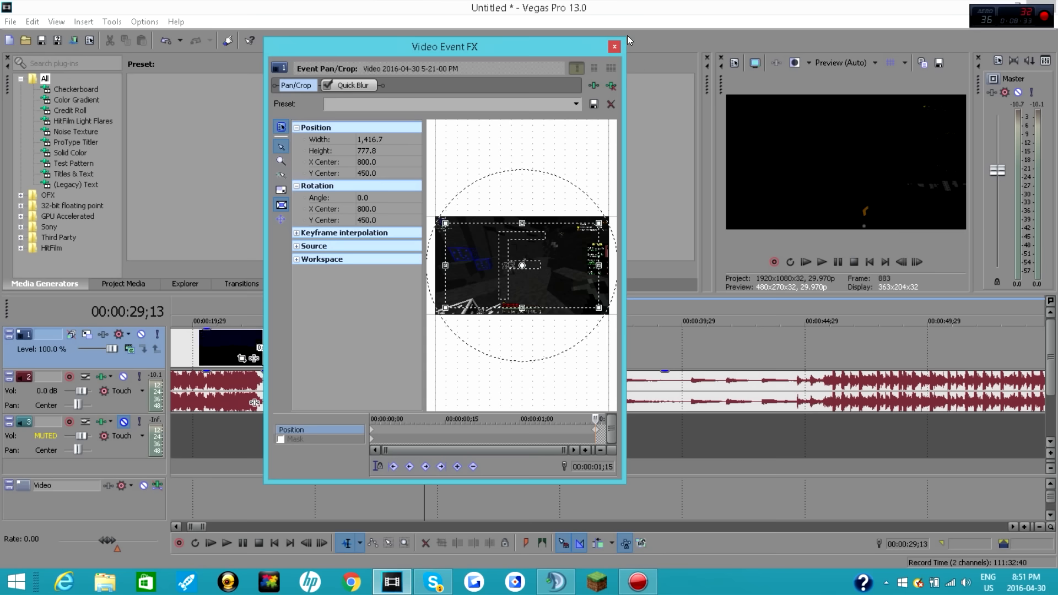
click(615, 47)
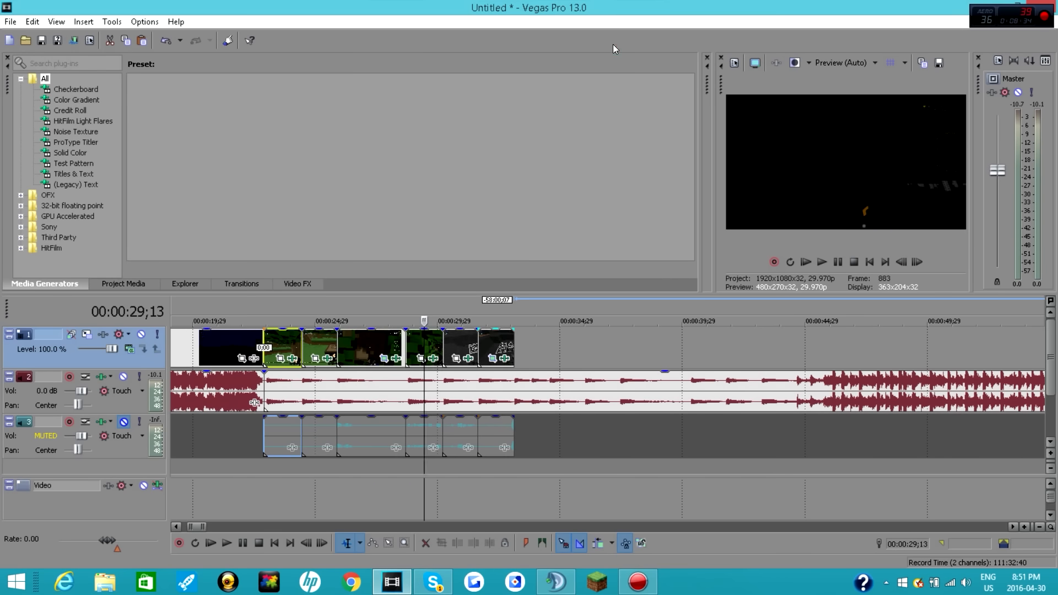
Step: Play back the montage from the end of the intro to just past the sixth gameplay clip
click(258, 340)
click(822, 262)
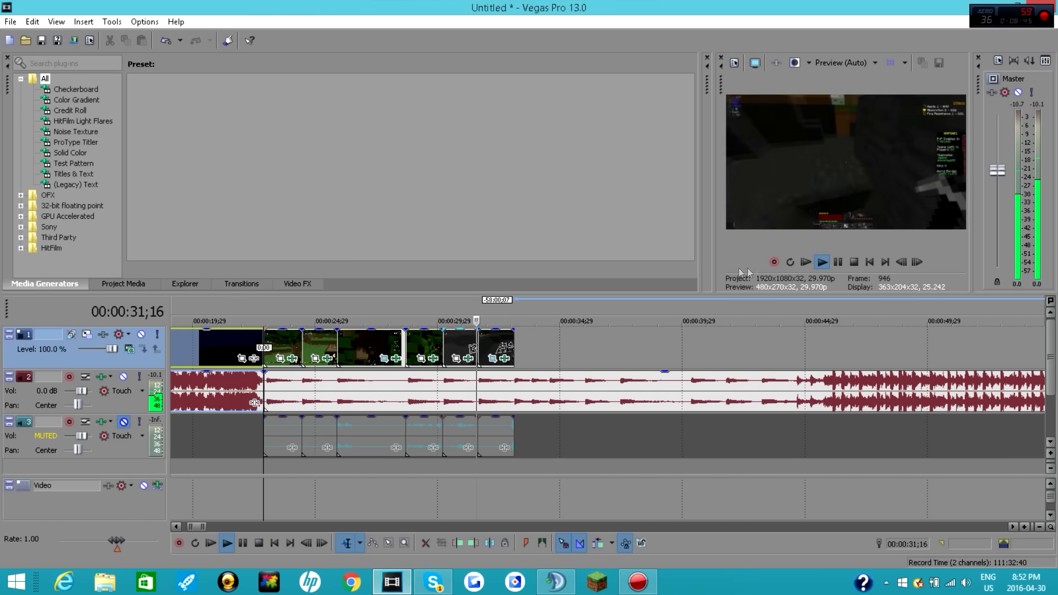
click(836, 263)
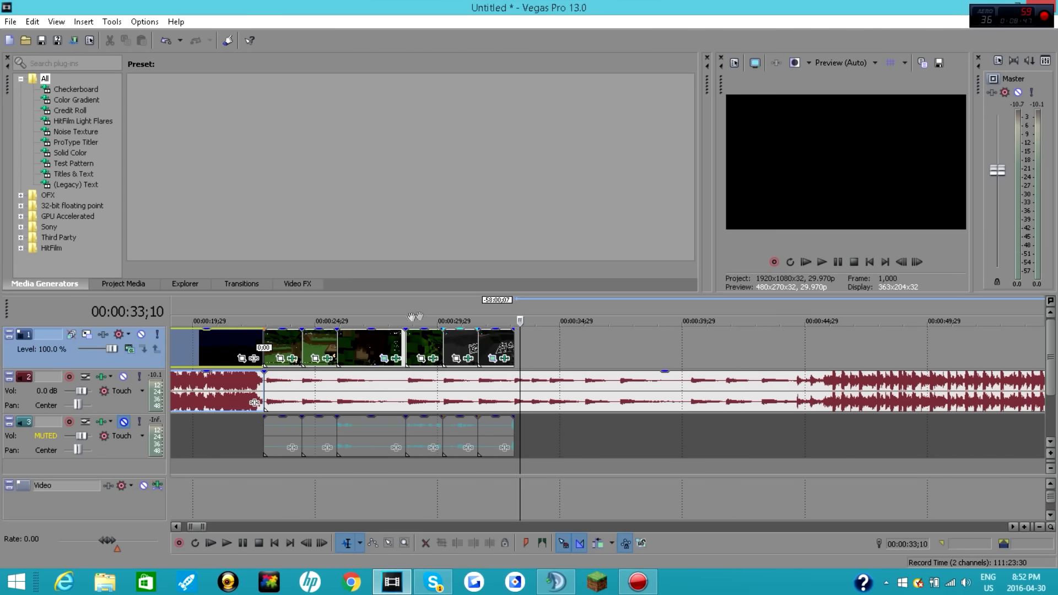
Step: Paste the copied recording at the end of the sixth gameplay clip, at 00:00:33;03
click(336, 344)
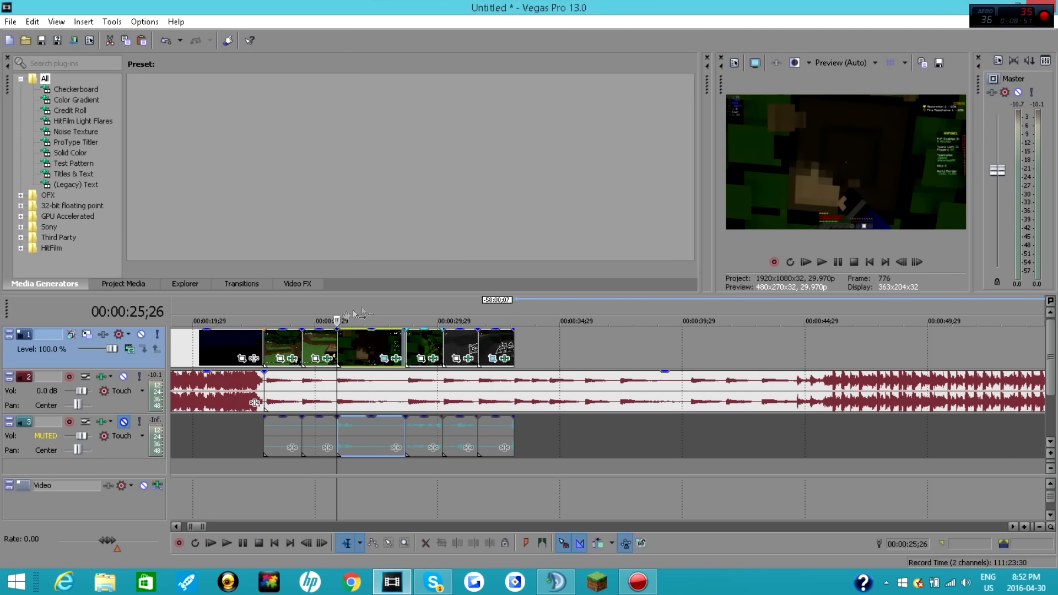
click(478, 345)
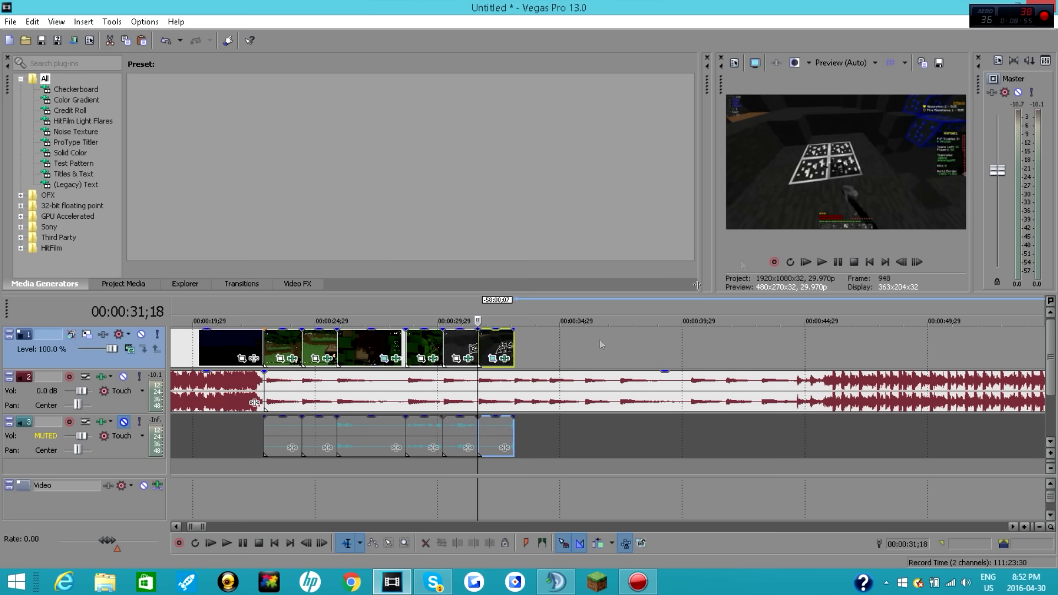
key(End)
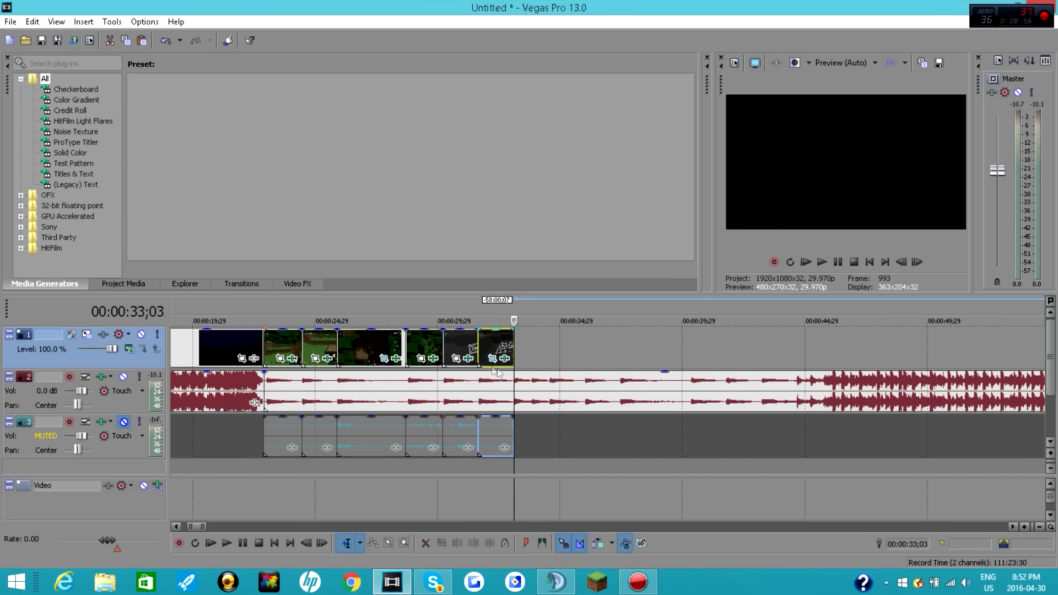
right_click(570, 348)
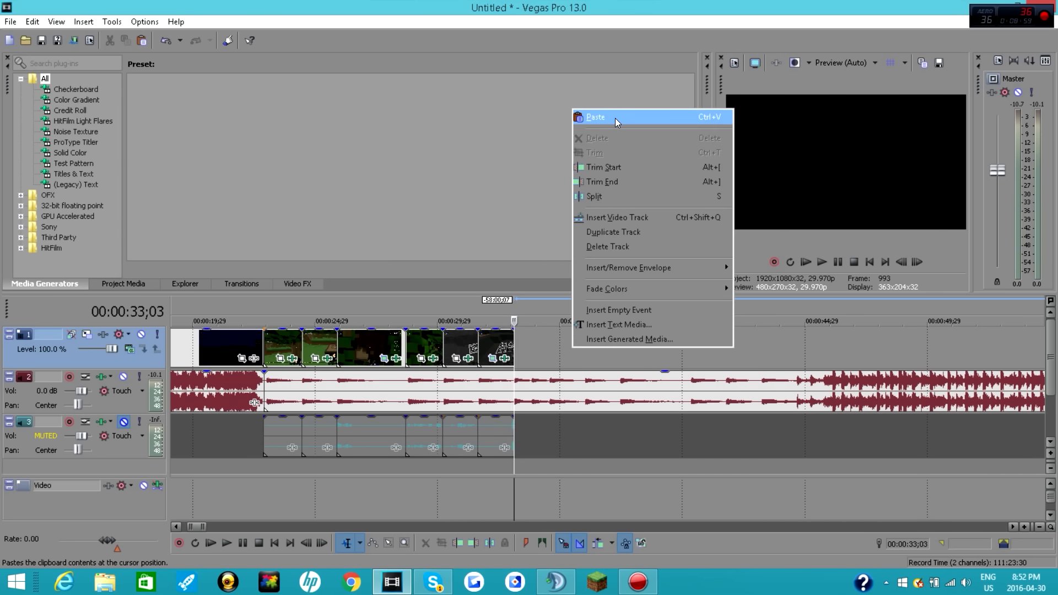
click(615, 118)
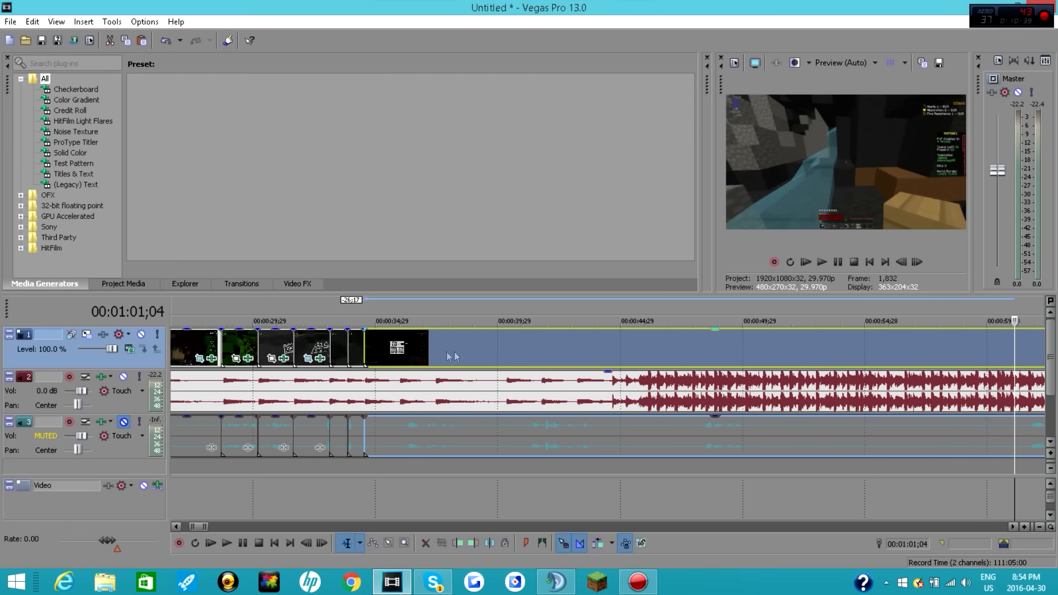
Step: Play from the sixth gameplay clip through the following short clips and the louder music section, stopping at 00:00:46;21
click(364, 349)
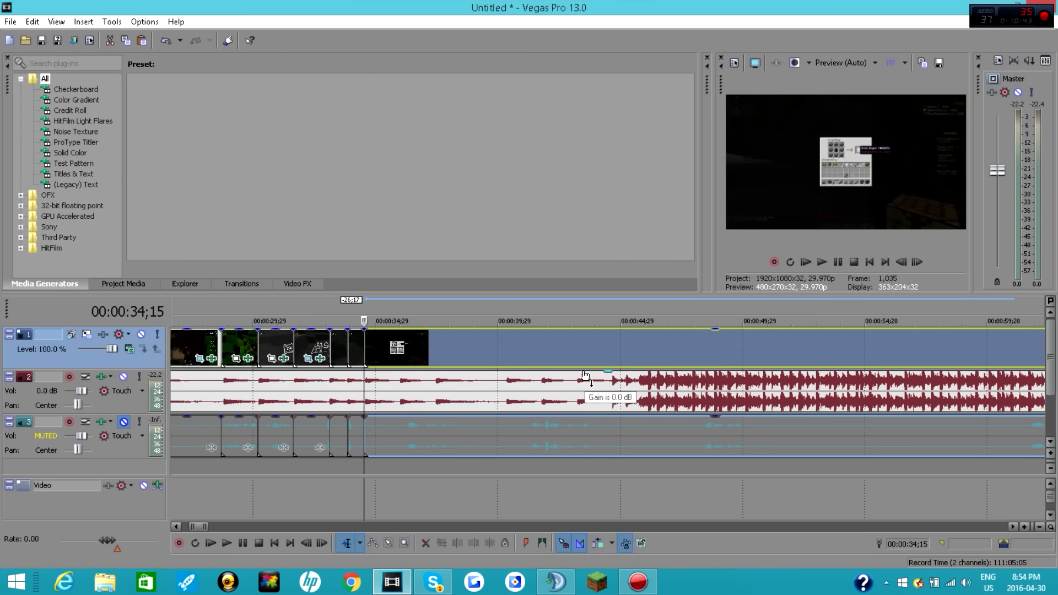
click(304, 347)
click(840, 259)
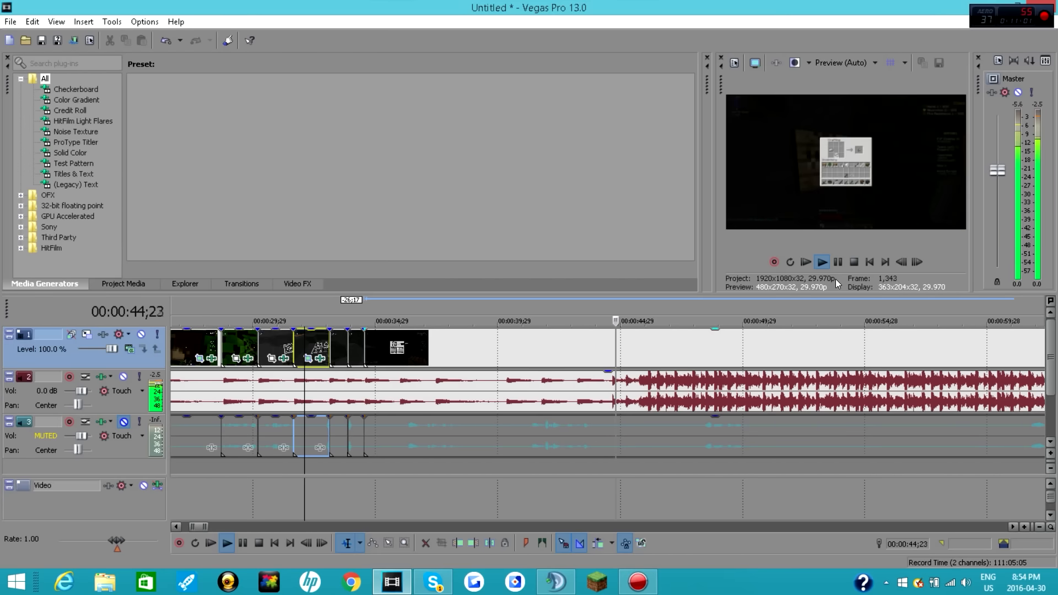
click(837, 263)
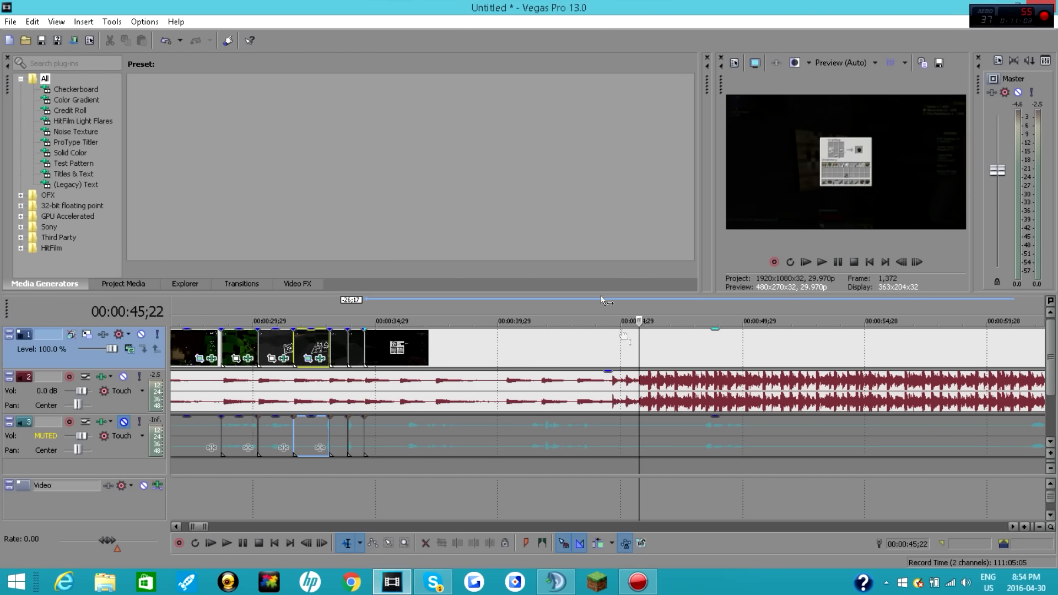
click(837, 262)
click(838, 264)
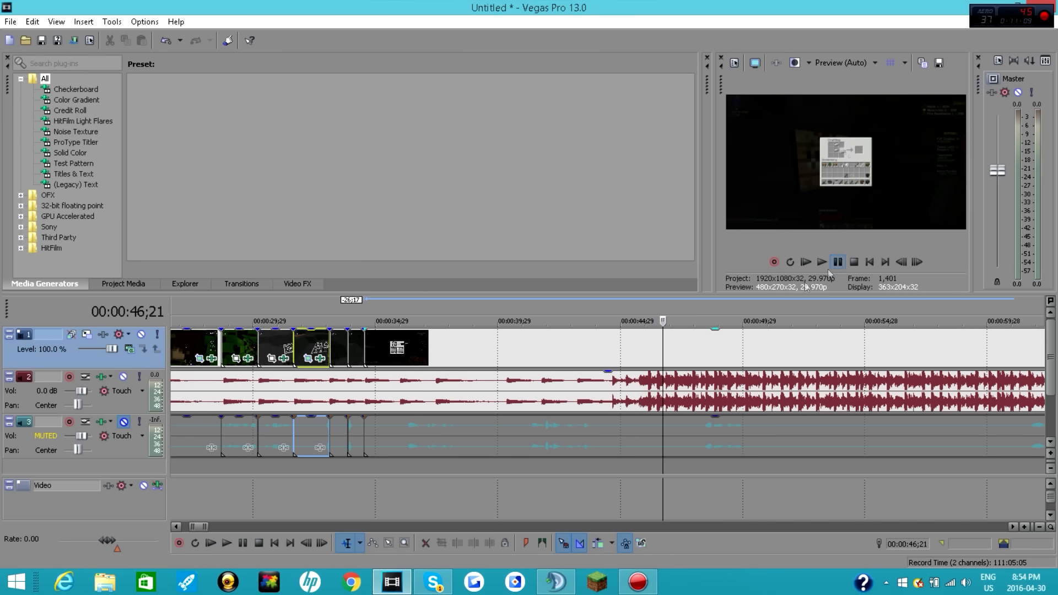
Step: Find the music beat at 00:00:35;29, cut the last gameplay clip there and delete the rest of the recording
click(368, 348)
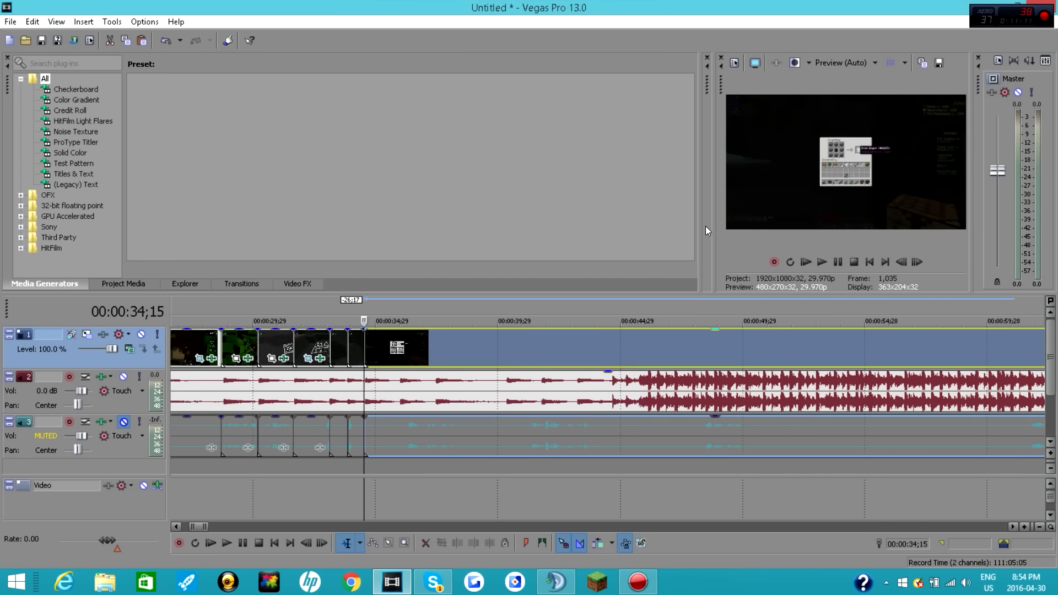
click(838, 264)
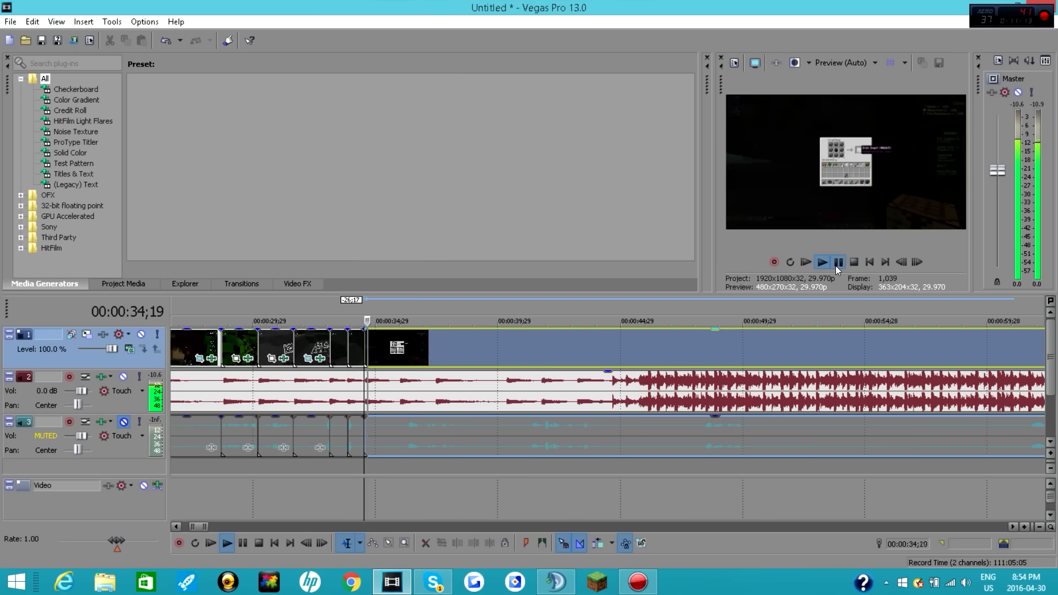
click(837, 263)
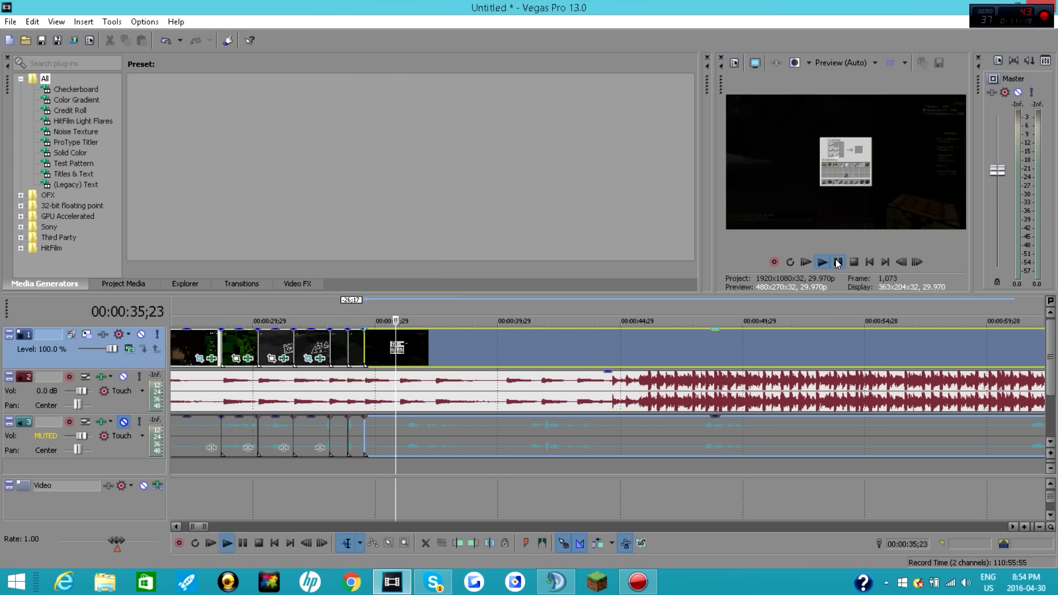
click(837, 265)
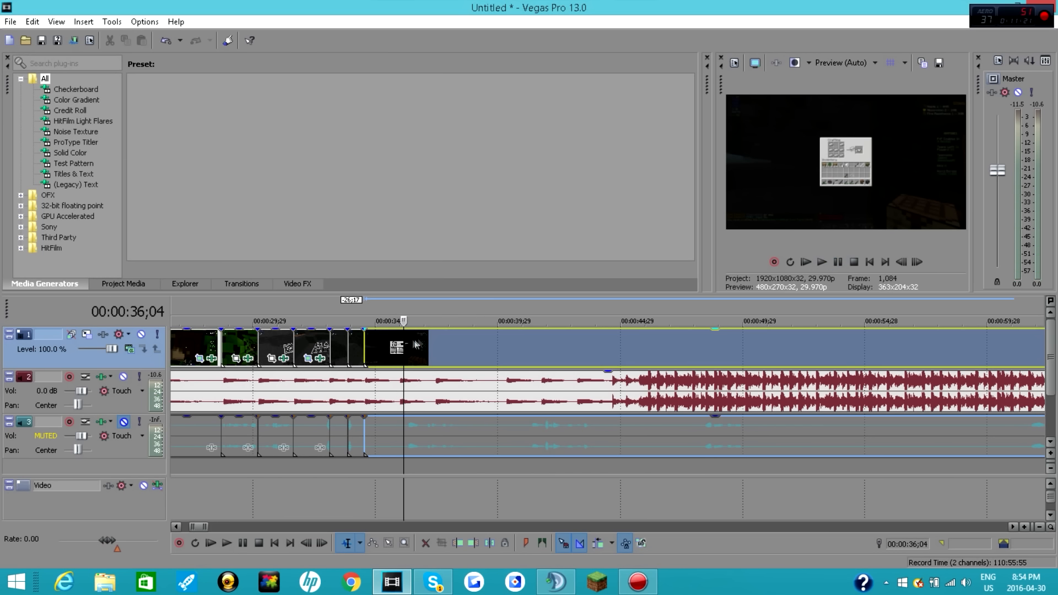
click(400, 343)
click(838, 262)
click(838, 263)
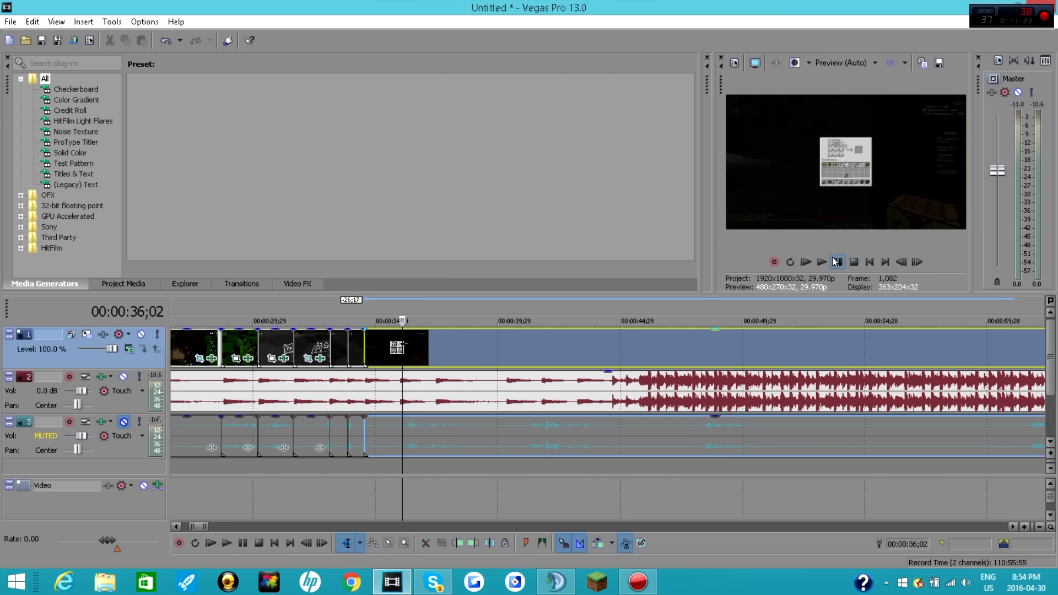
click(398, 344)
click(837, 263)
click(837, 263)
click(398, 344)
click(838, 263)
click(838, 263)
click(837, 264)
click(837, 263)
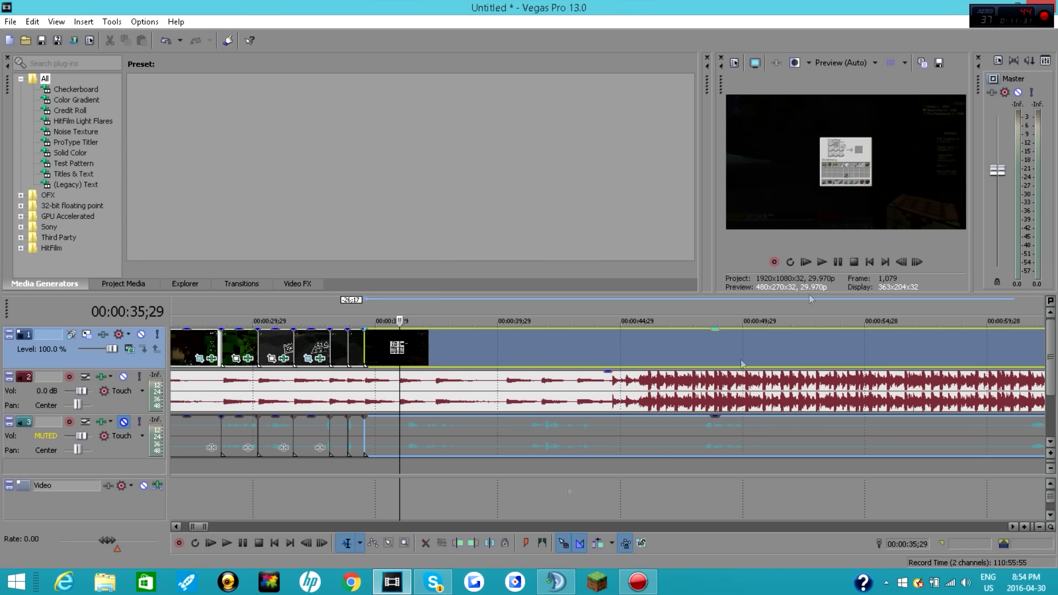
right_click(446, 361)
click(494, 247)
Step: Set the newest clip's Pan/Crop frame to 1,400 wide by 700 high at its start, adding no effect plug-in
click(394, 359)
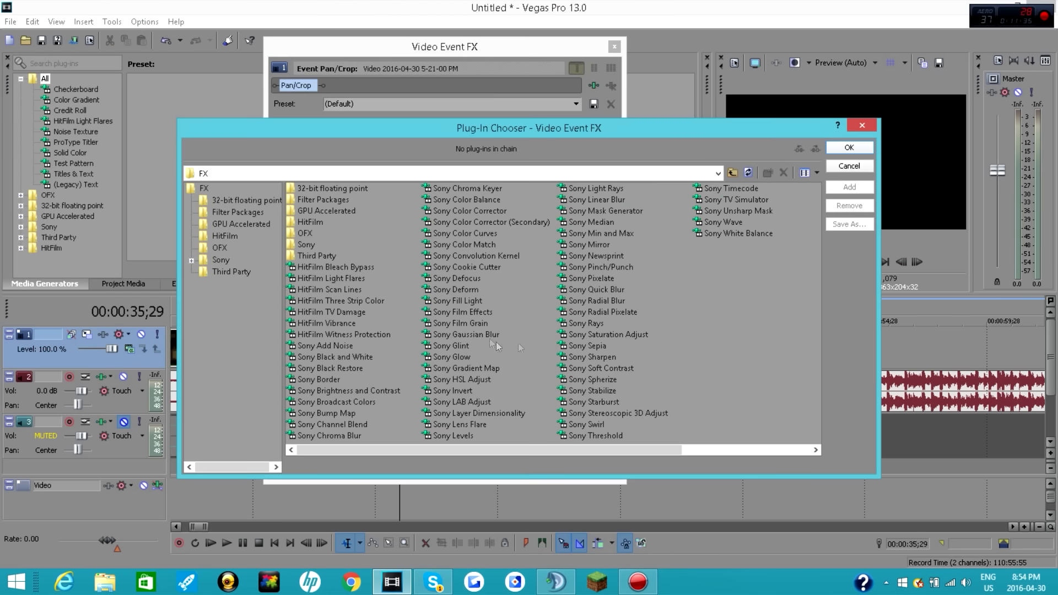
click(862, 126)
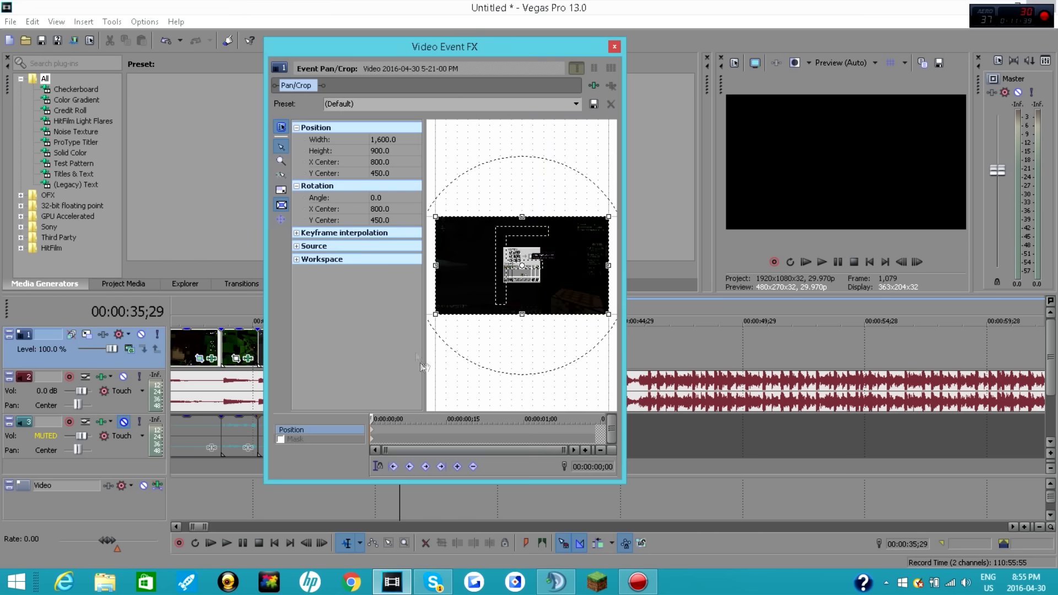
click(388, 139)
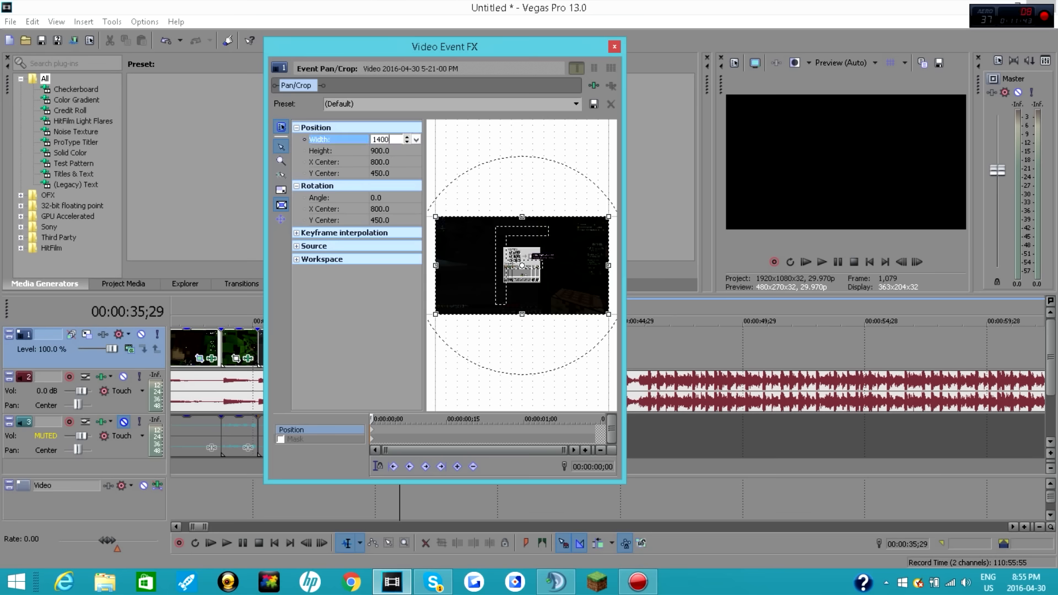
text(1400)
key(Return)
click(388, 152)
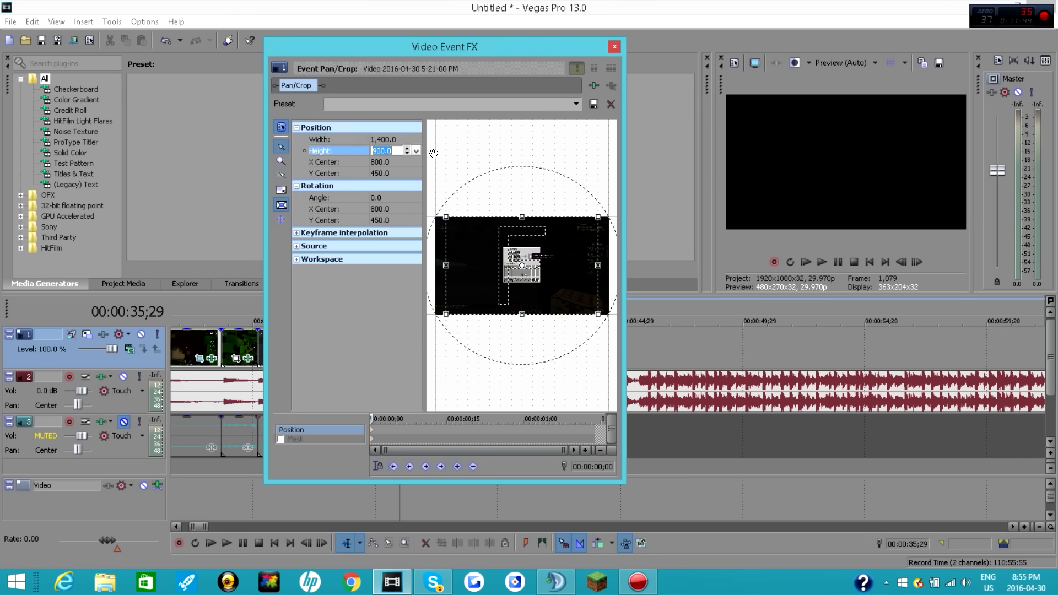
text(700)
key(Return)
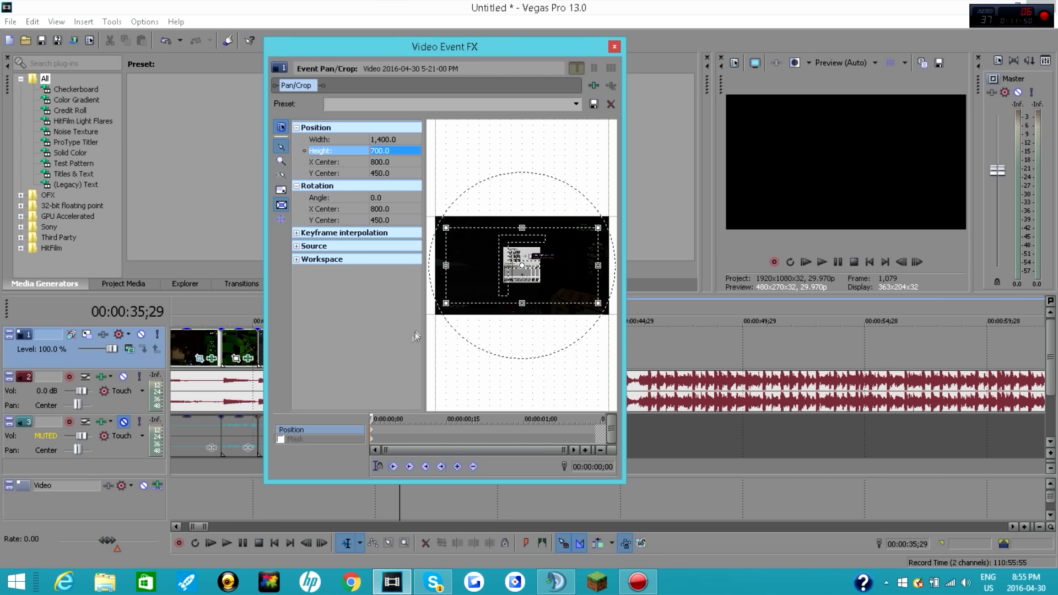
Step: Animate the newest clip's Pan/Crop back out to a 1,600 by 900 frame at 00:00:00;14
drag(370, 419, 431, 418)
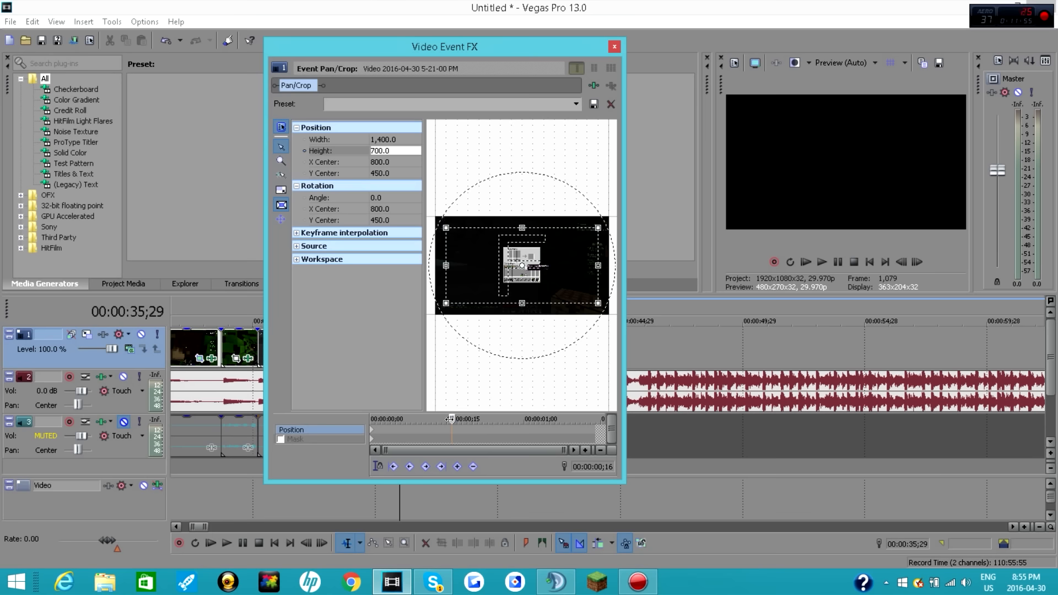
click(400, 140)
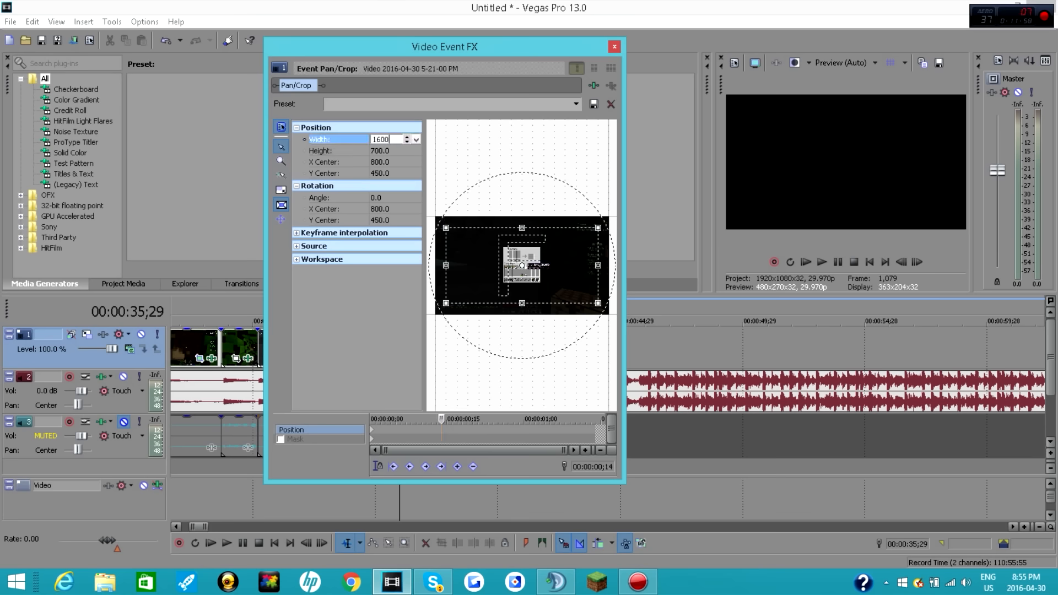
key(Return)
click(394, 150)
key(BackSpace)
text(900)
key(Return)
click(613, 46)
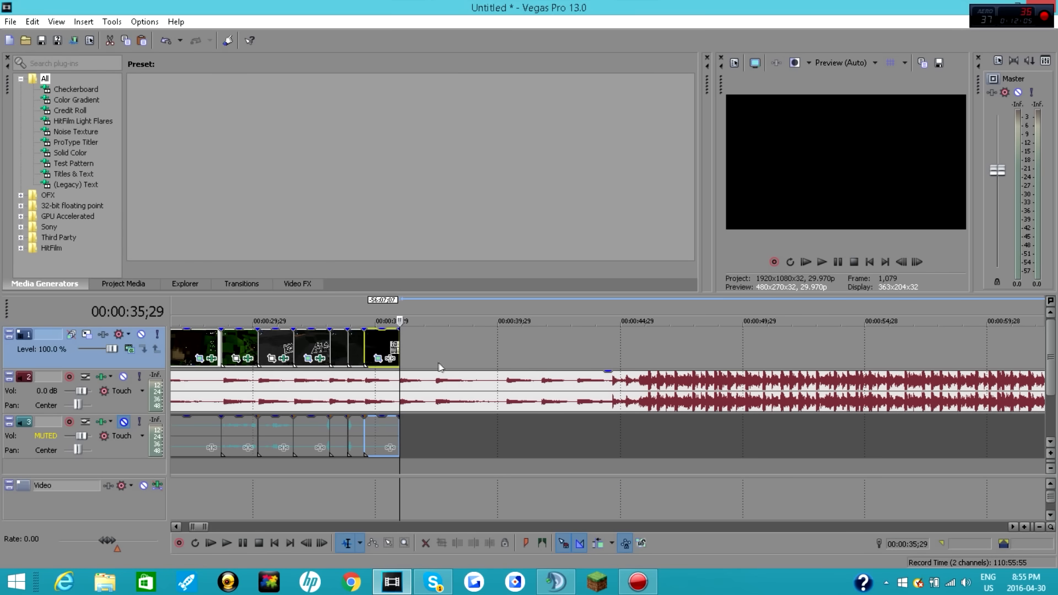
Step: Play back the last two short clips from about 00:00:33;25, stopping on the music at 00:00:37;13
click(355, 336)
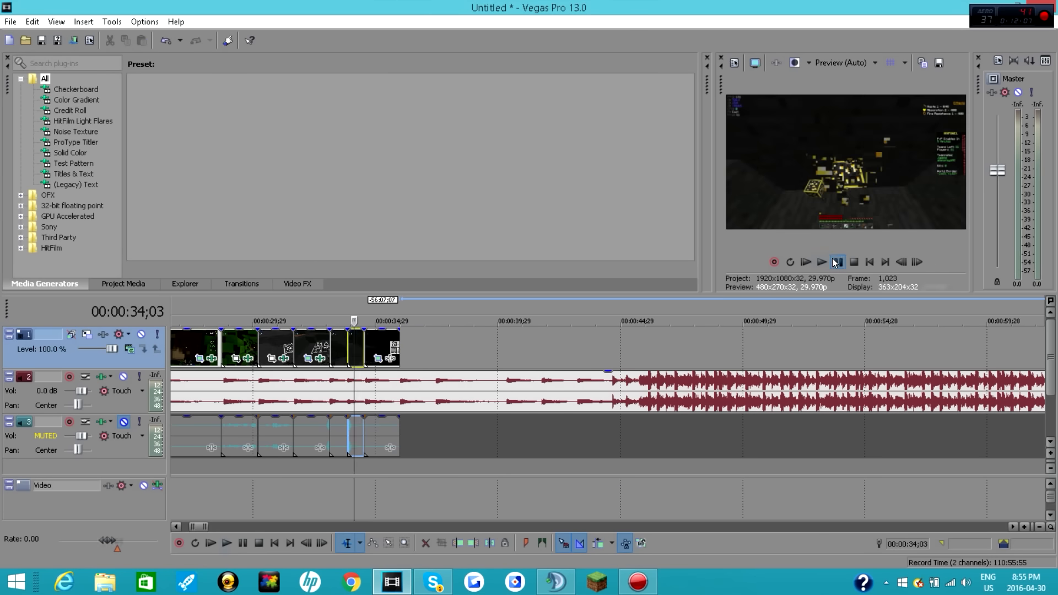
key(space)
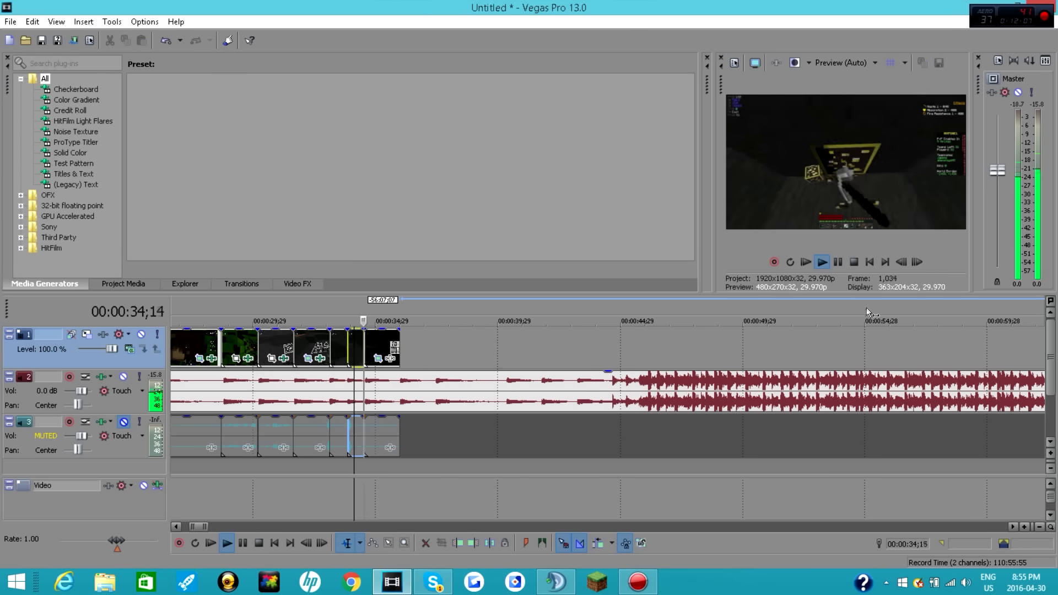
click(837, 262)
click(366, 343)
click(350, 341)
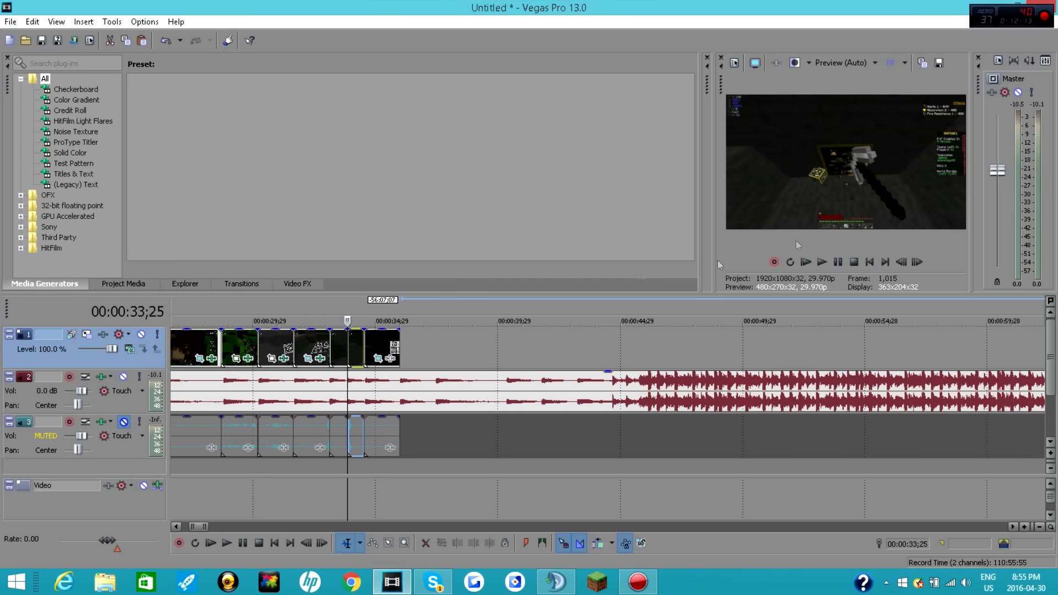
click(822, 262)
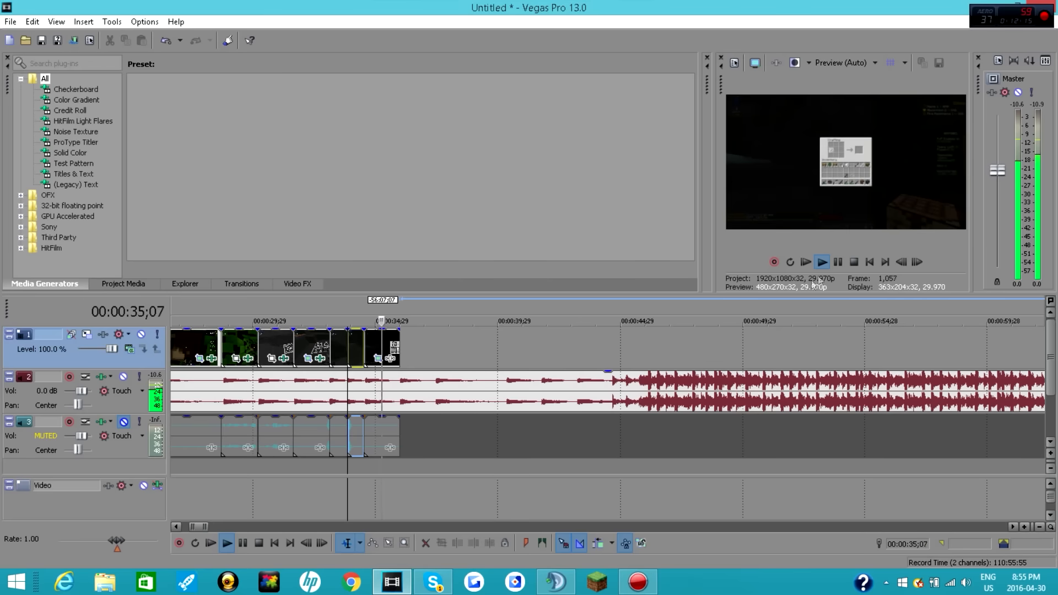
click(838, 262)
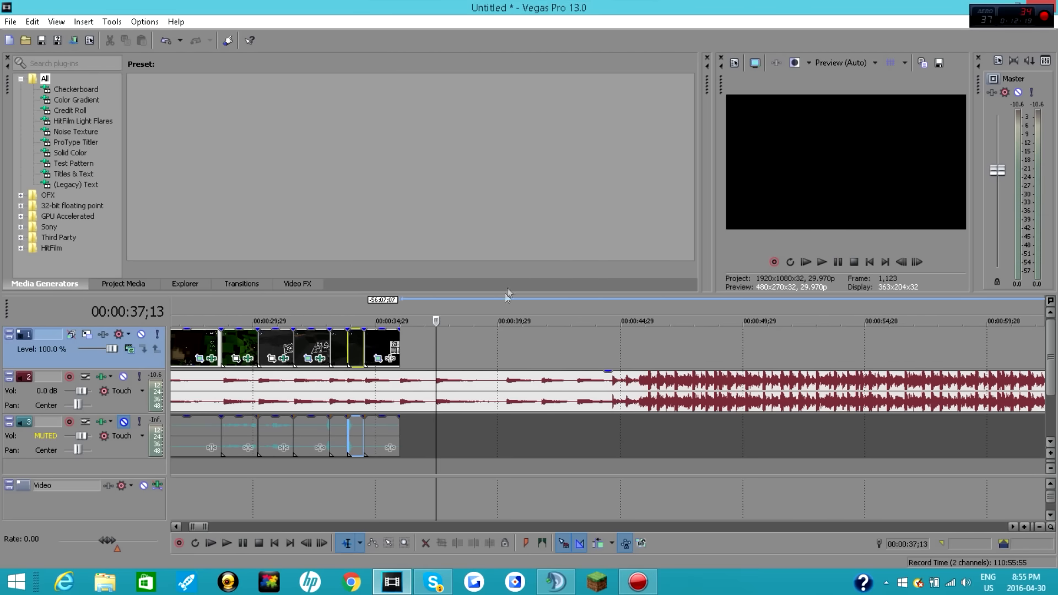
Step: Paste the copied recording at the end of the last gameplay clip, at 00:00:44;20
right_click(500, 342)
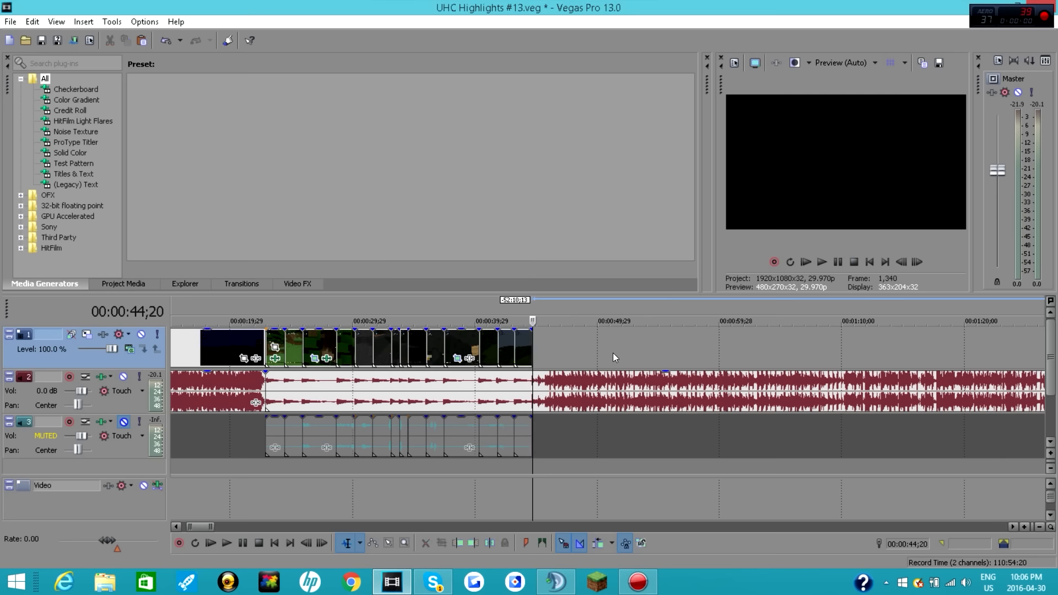
right_click(612, 353)
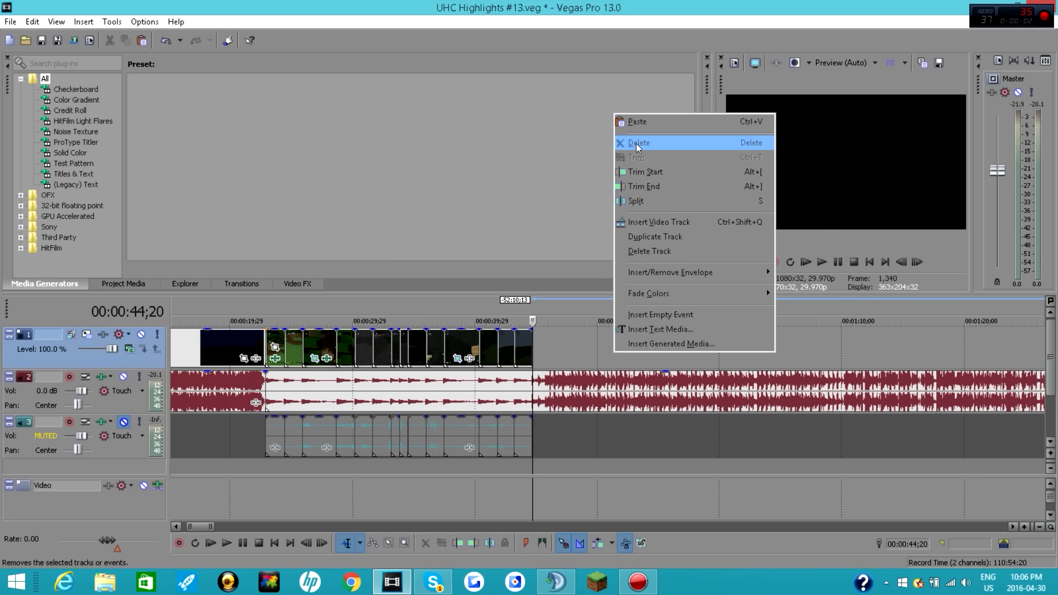
click(673, 124)
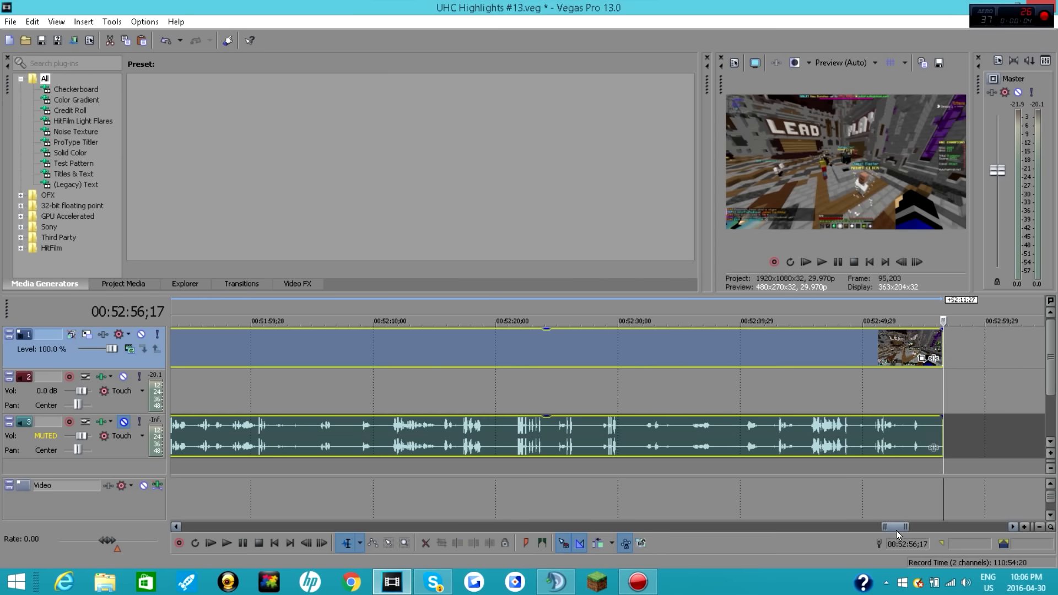
drag(895, 527, 201, 521)
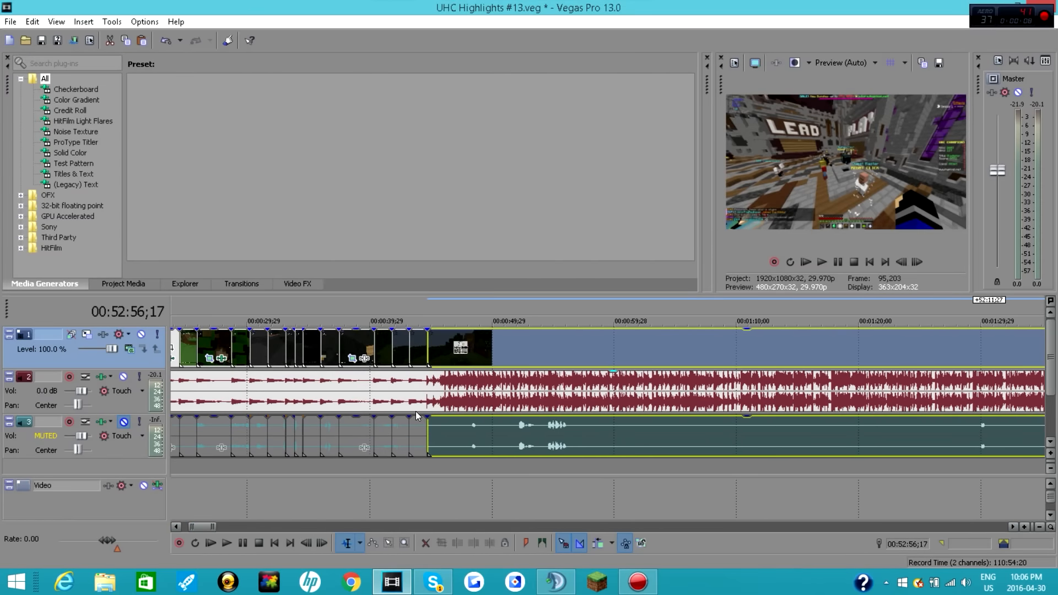
Step: Play the start of the pasted recording repeatedly from 00:00:44;20 to check it against the louder music section
click(409, 343)
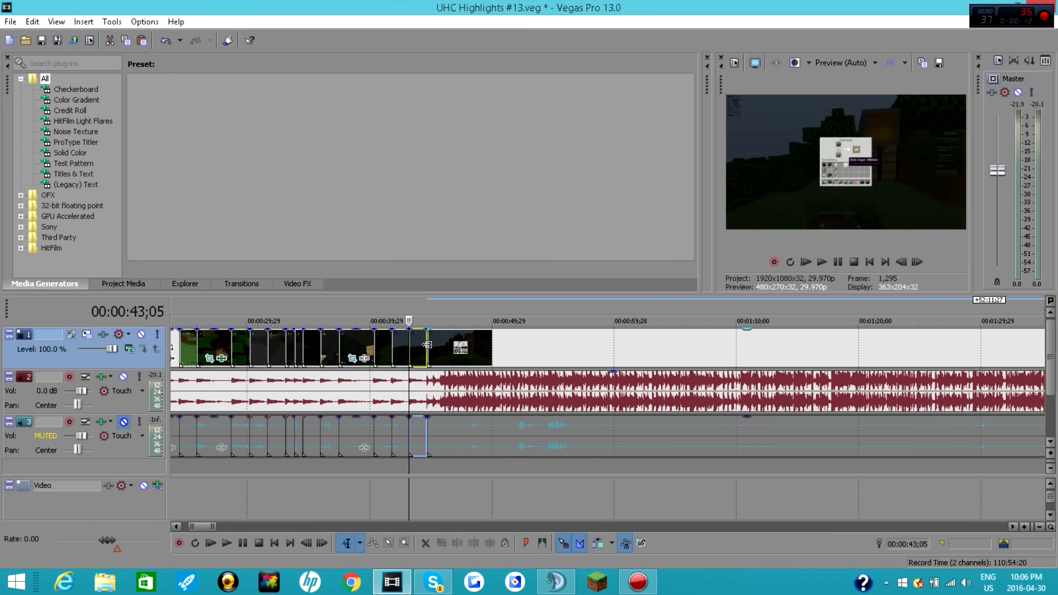
click(428, 344)
click(821, 262)
click(834, 265)
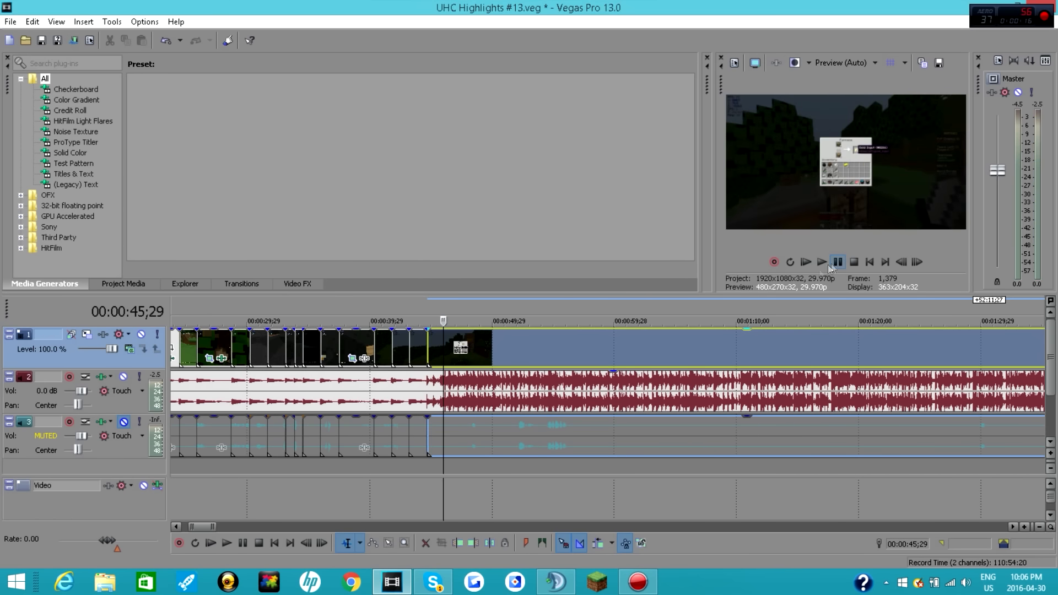
click(426, 348)
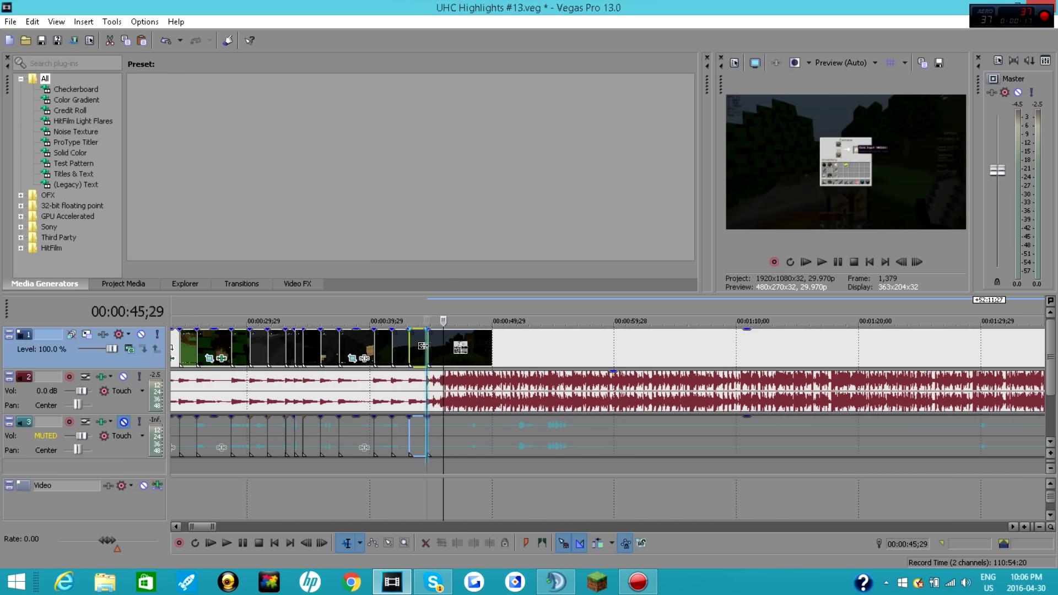
click(836, 262)
click(836, 263)
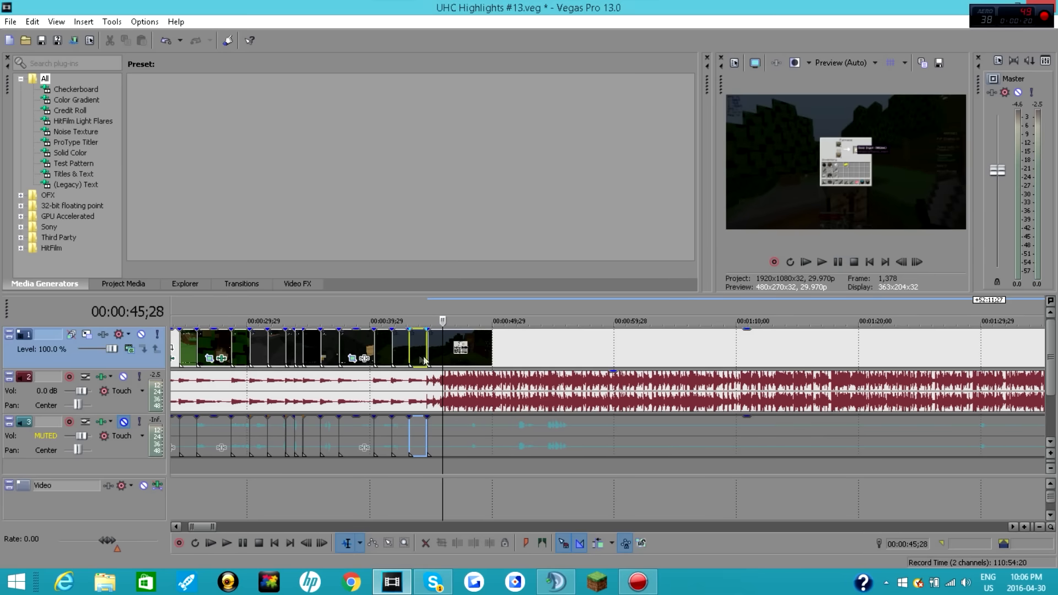
click(428, 352)
click(838, 262)
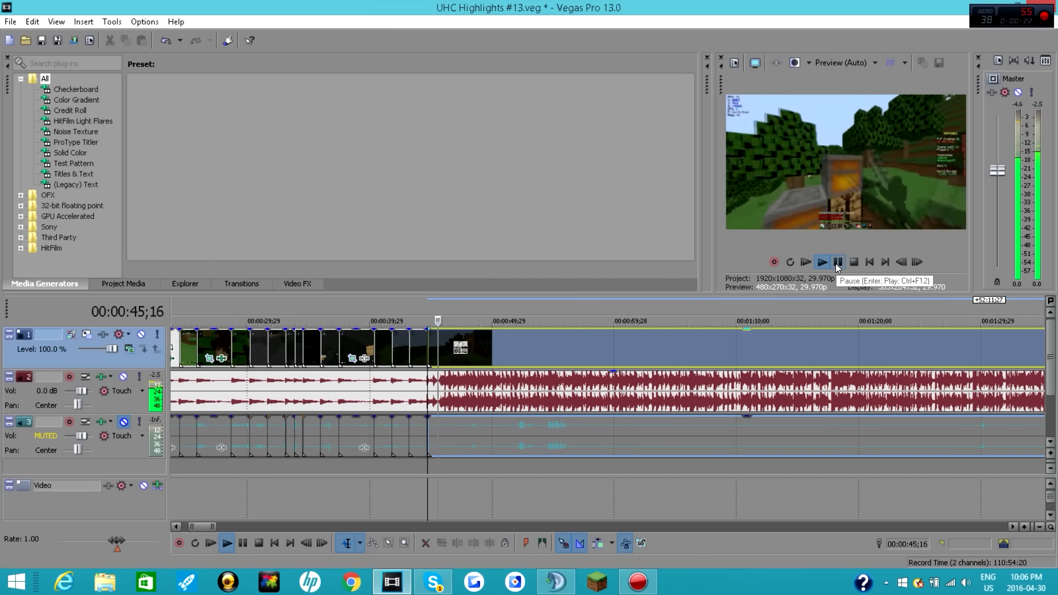
click(418, 349)
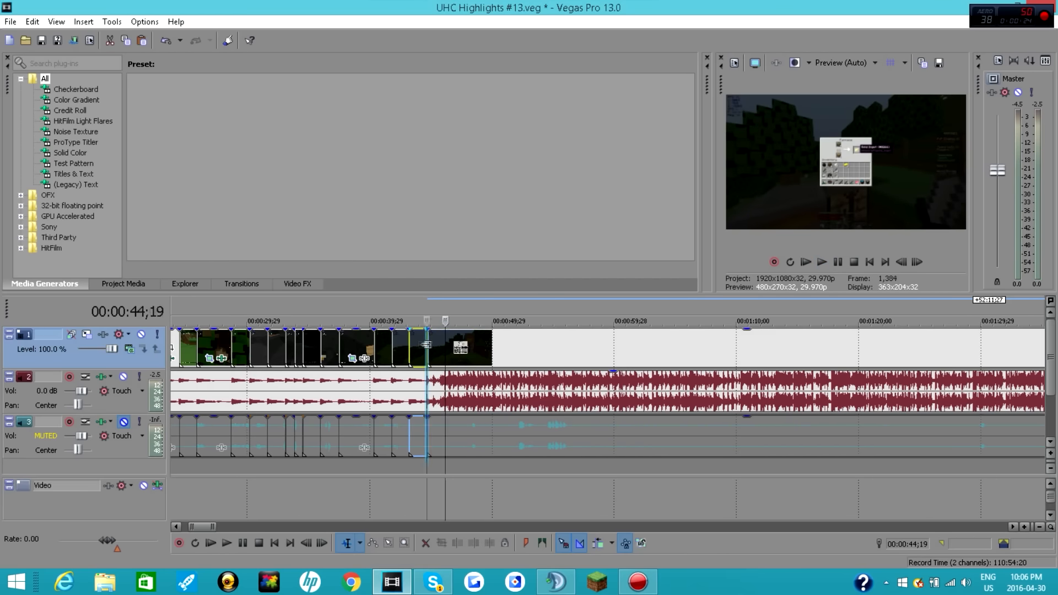
click(839, 263)
click(839, 263)
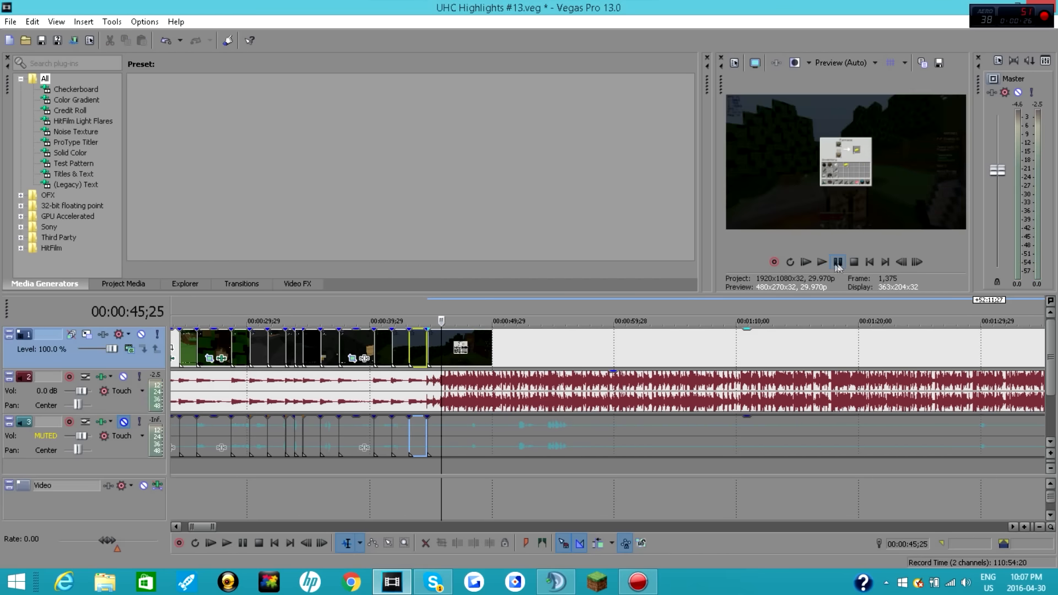
click(429, 356)
key(space)
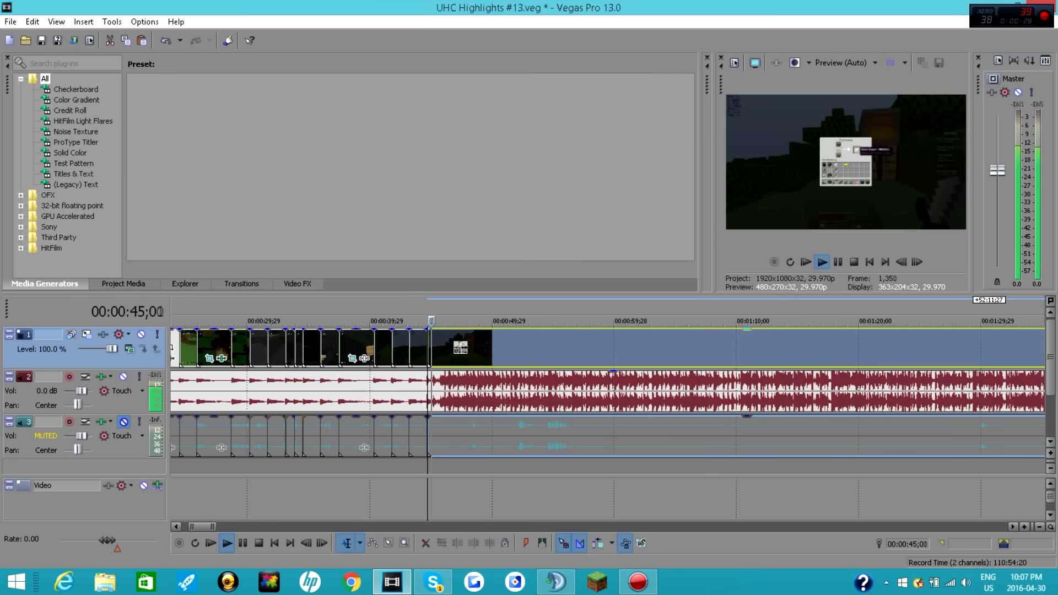
key(Return)
Step: Cut away the pasted recording's footage before 00:00:58;06 and move the remainder back against the end of the last gameplay clip
drag(434, 345, 590, 357)
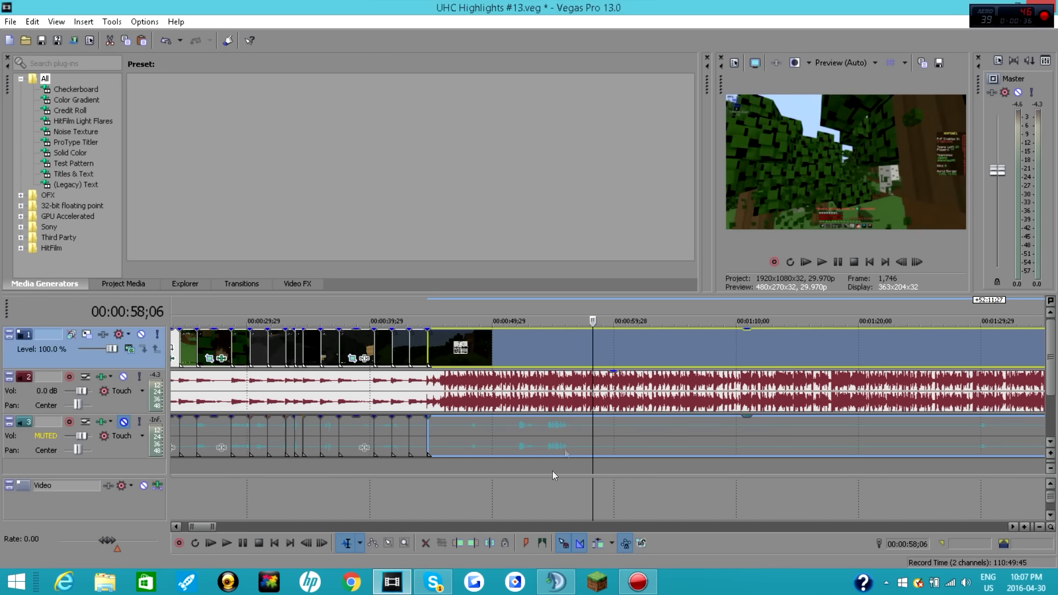
drag(616, 355, 435, 353)
click(427, 349)
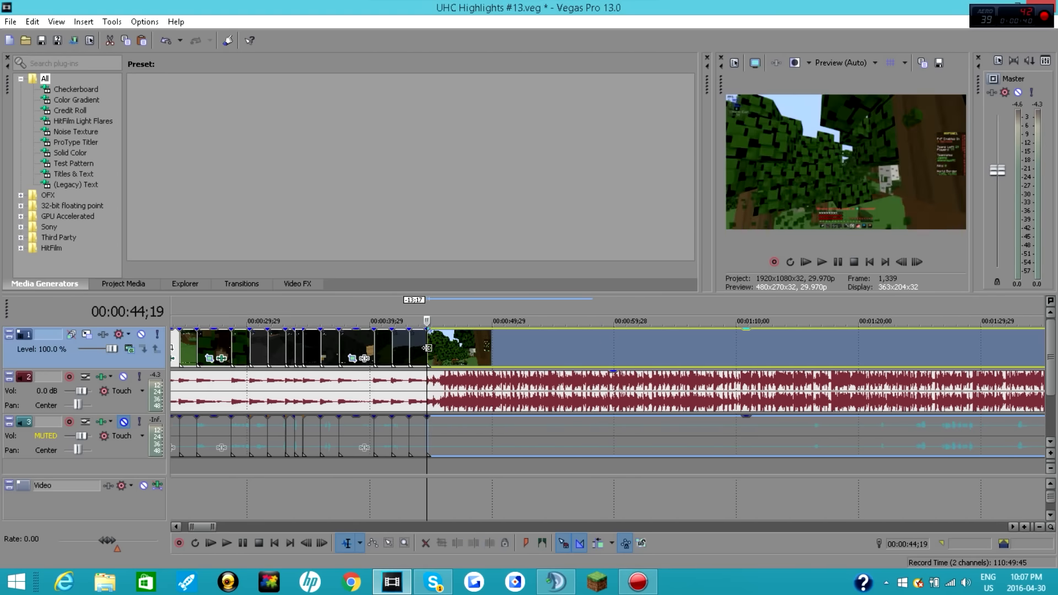
key(space)
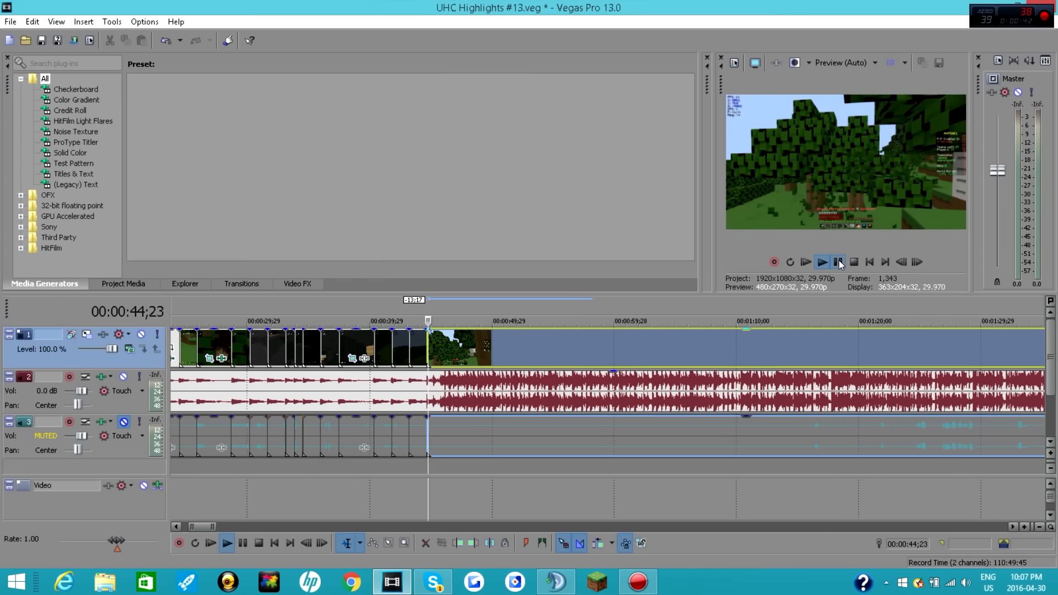
click(838, 262)
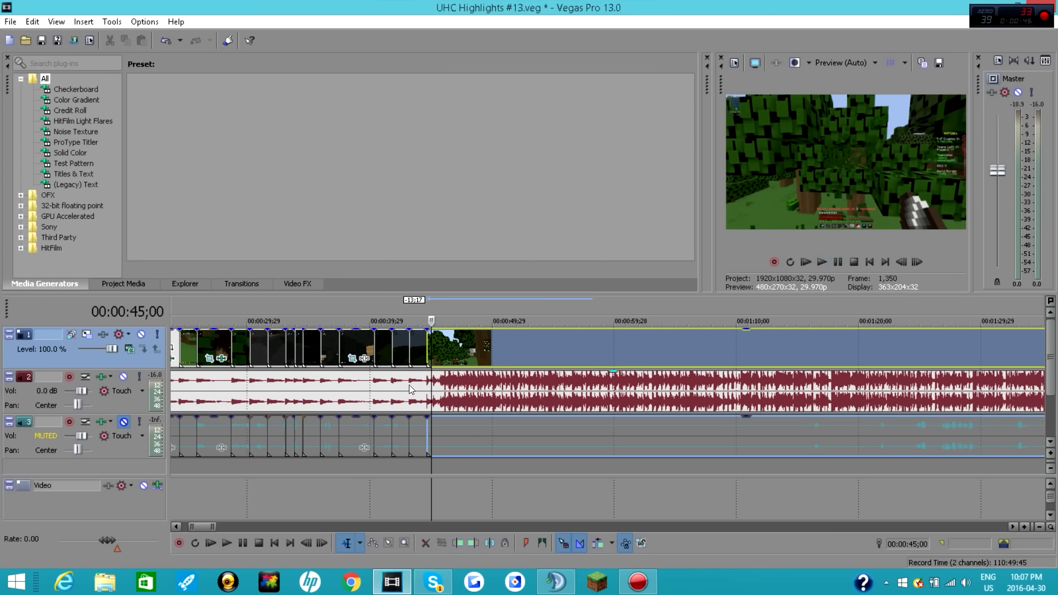
Step: Cut the remaining recording after 00:00:45;00 off the timeline, keeping only the short clip before it
right_click(474, 349)
click(506, 245)
click(470, 542)
scroll(590, 348, up, 4)
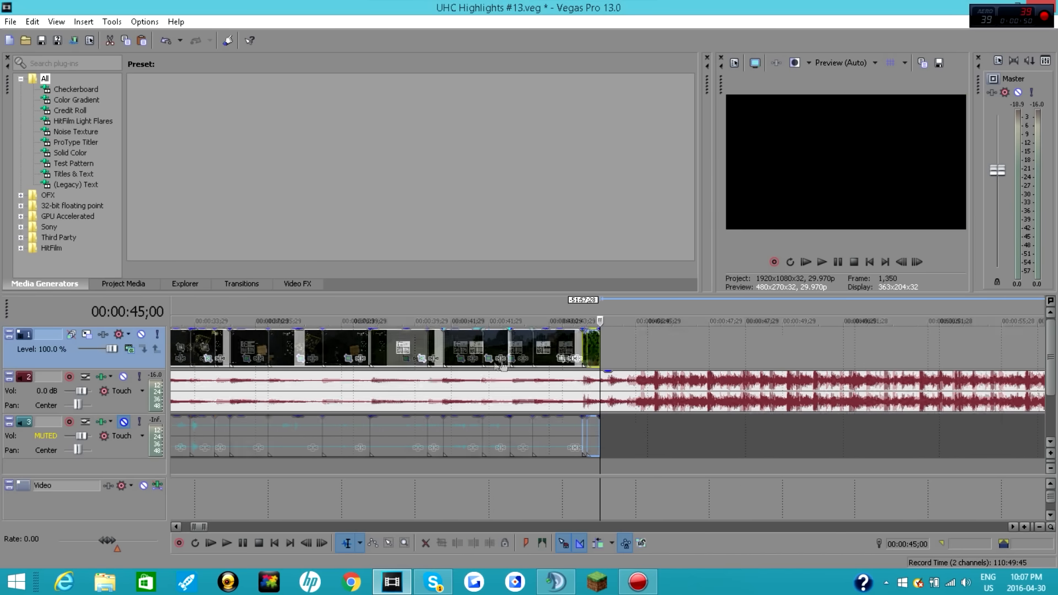
Step: Open the pan/crop settings of the last short clip ending at 00:00:45;00
right_click(592, 351)
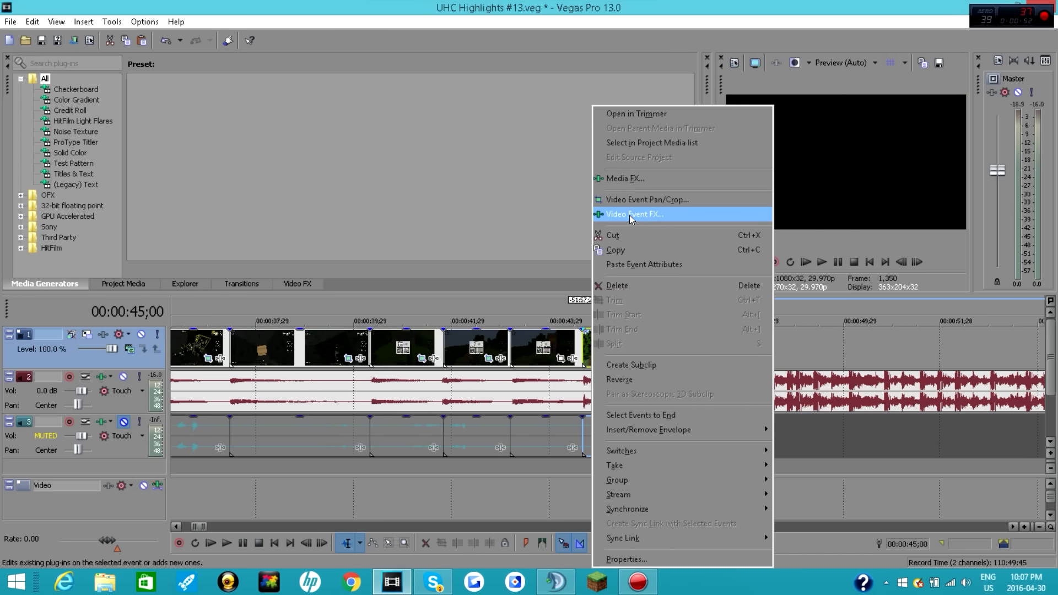
click(632, 219)
click(866, 128)
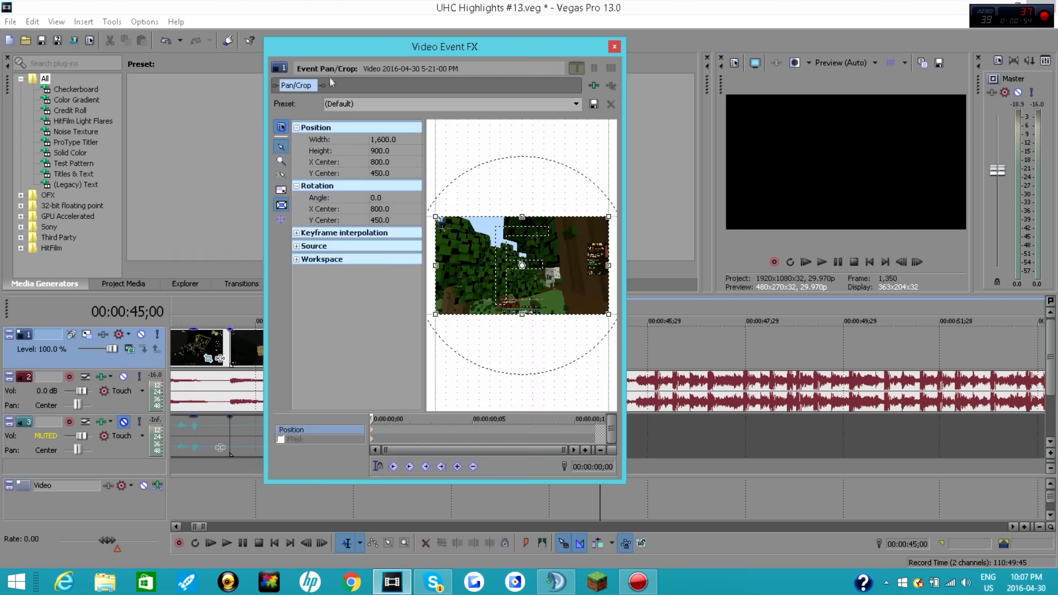
Step: Try a crop width of 1,350 at the clip's start, and return the width to 1,600
click(381, 139)
key(BackSpace)
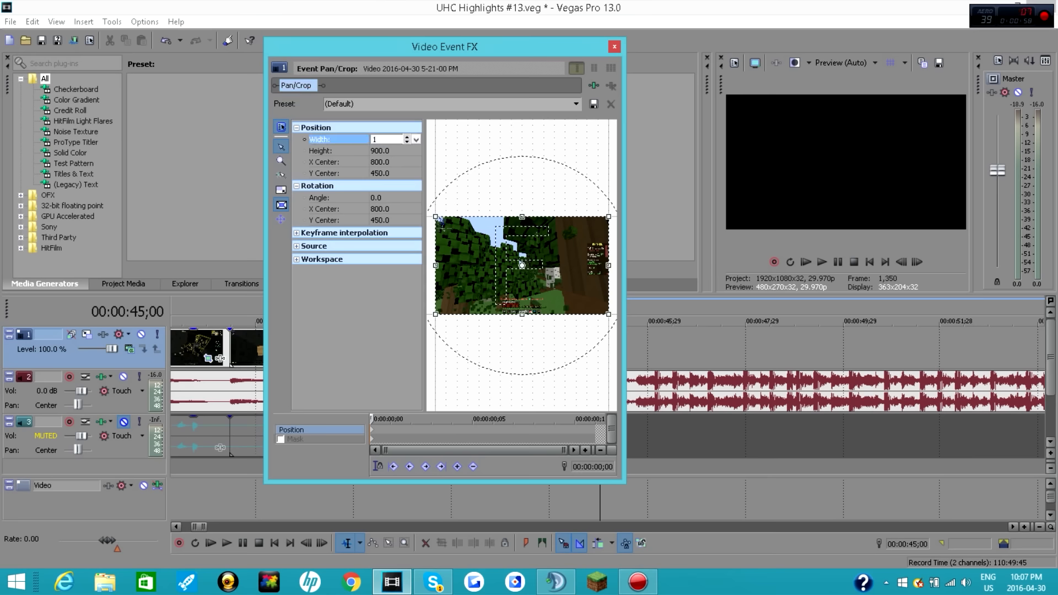
key(Return)
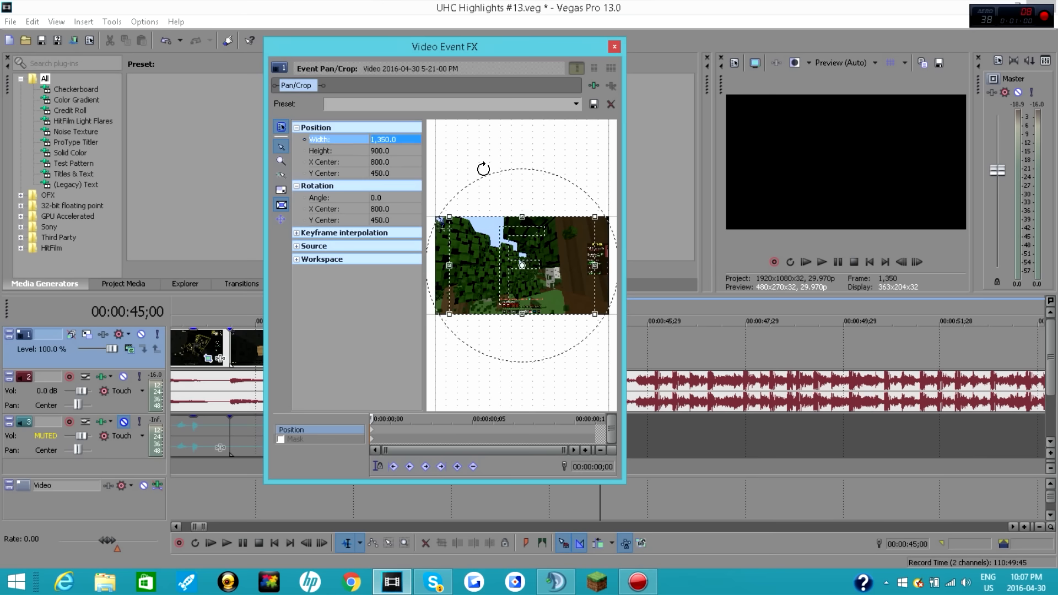
click(405, 141)
text(1)
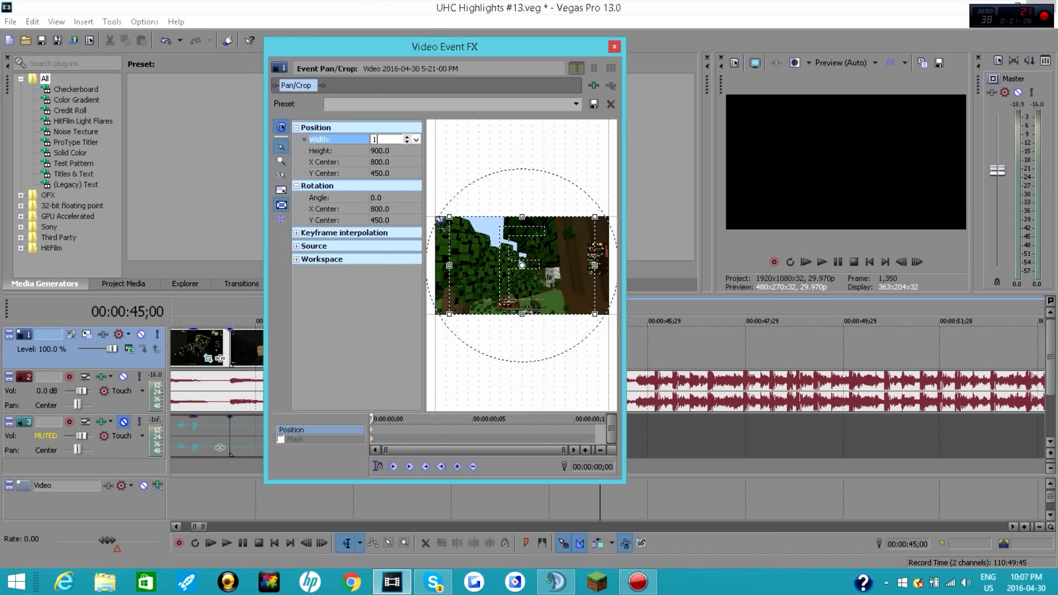
text(,600)
key(Return)
Step: Animate the clip's crop height from 650 at its start to 900 at 00:00:00;07, and close the effect settings
click(382, 151)
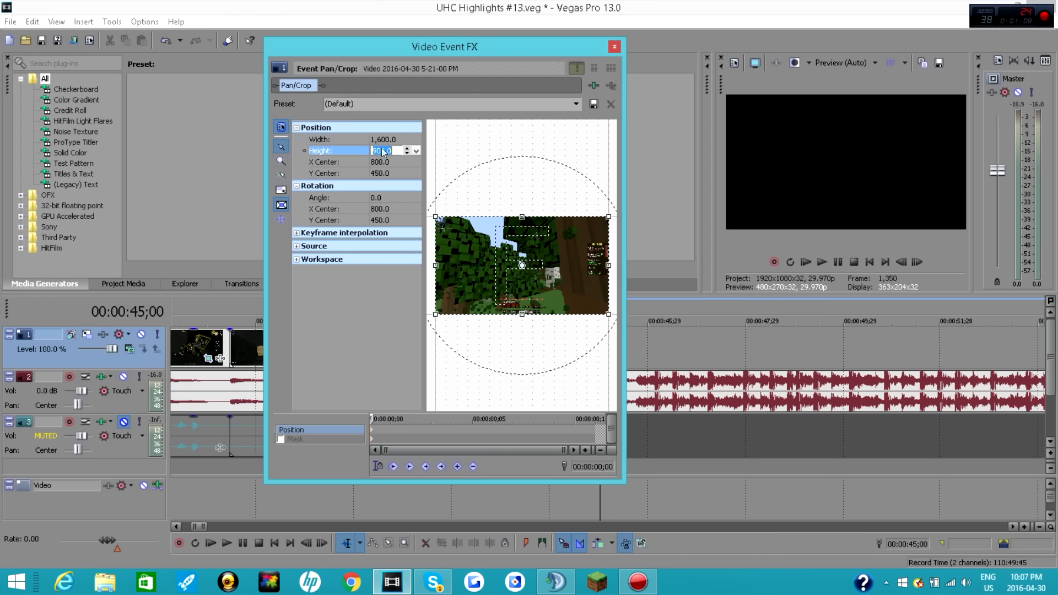
key(BackSpace)
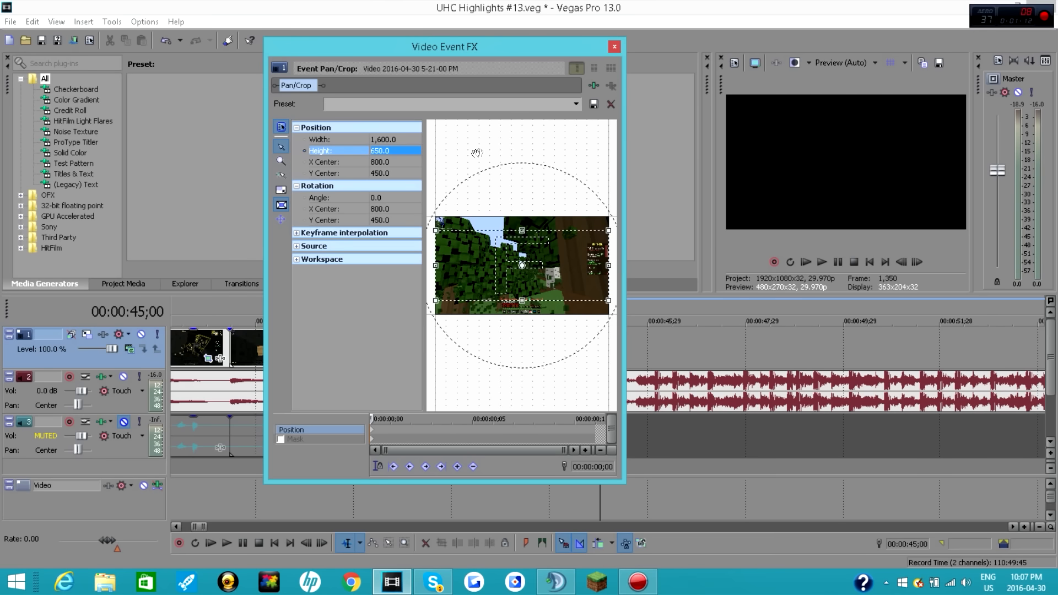
click(390, 418)
drag(390, 419, 512, 419)
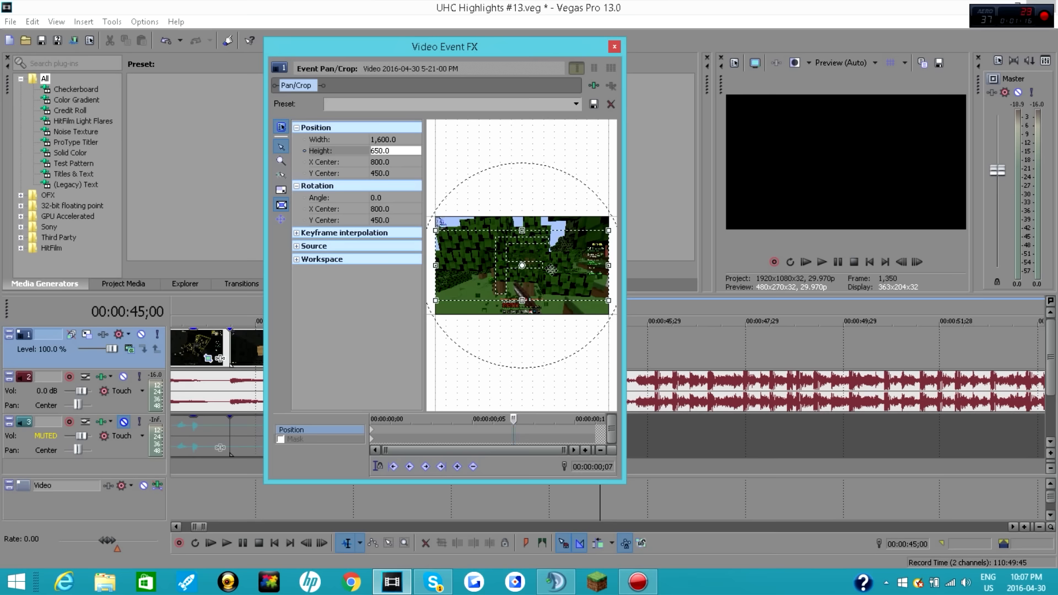
click(393, 151)
text(900)
key(Return)
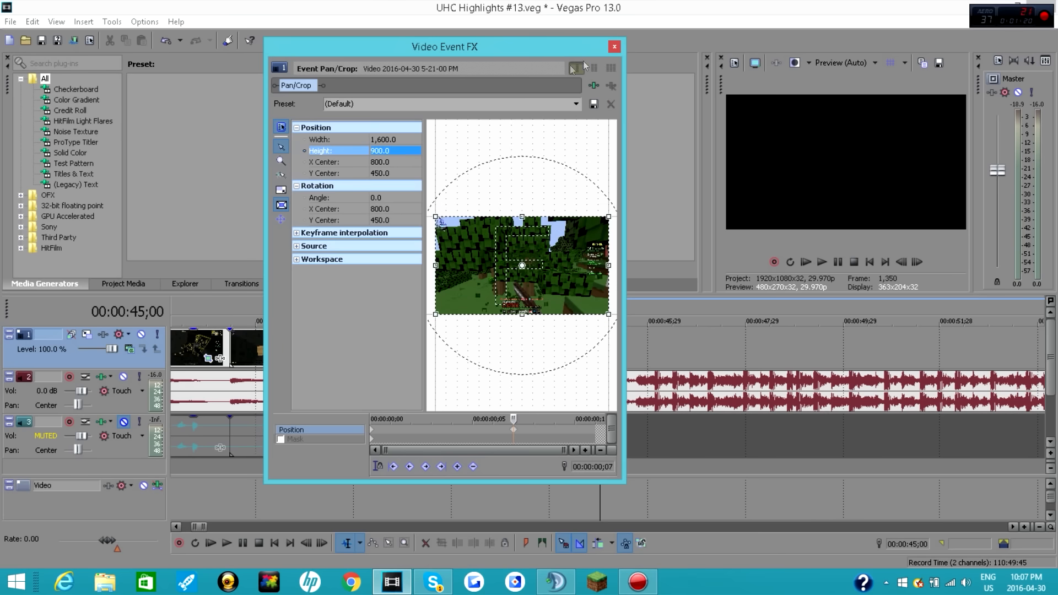
click(614, 47)
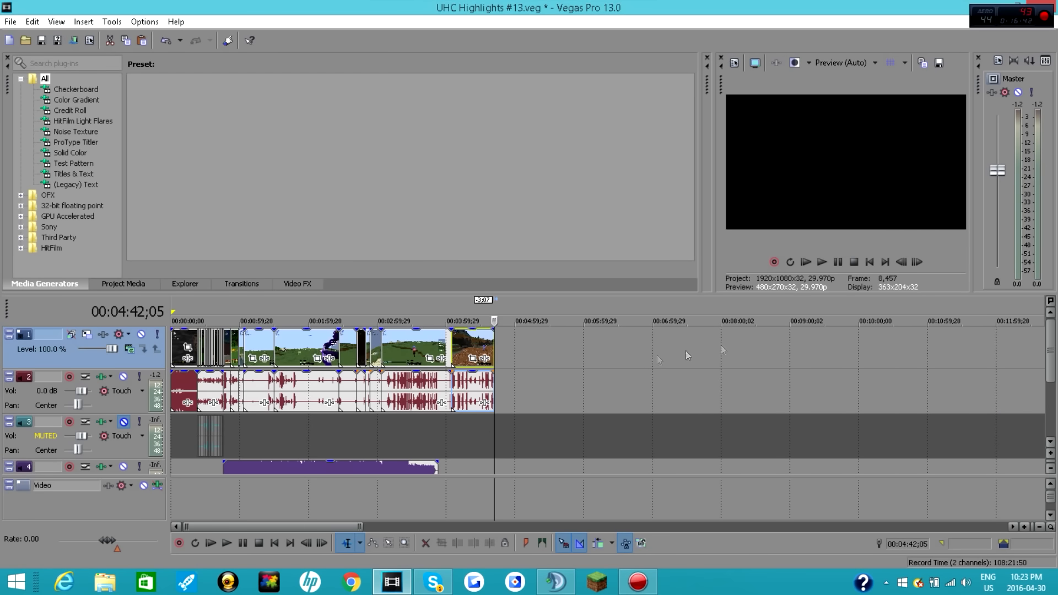
Step: Add a Soft Shadow legacy text title on a new track above the gameplay clips, starting at about 00:00:26
scroll(311, 371, up, 4)
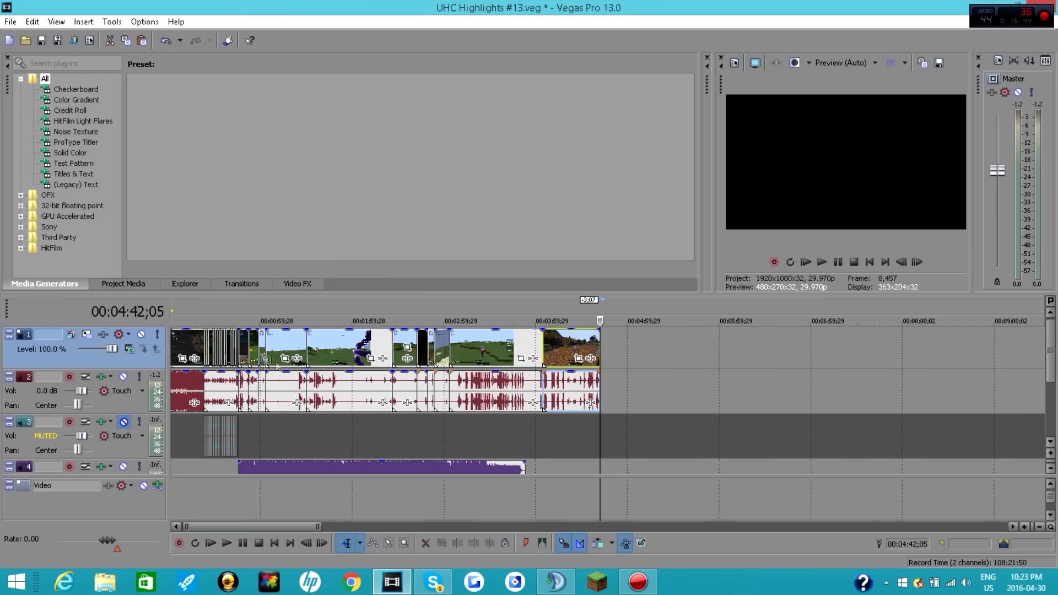
drag(254, 526, 220, 523)
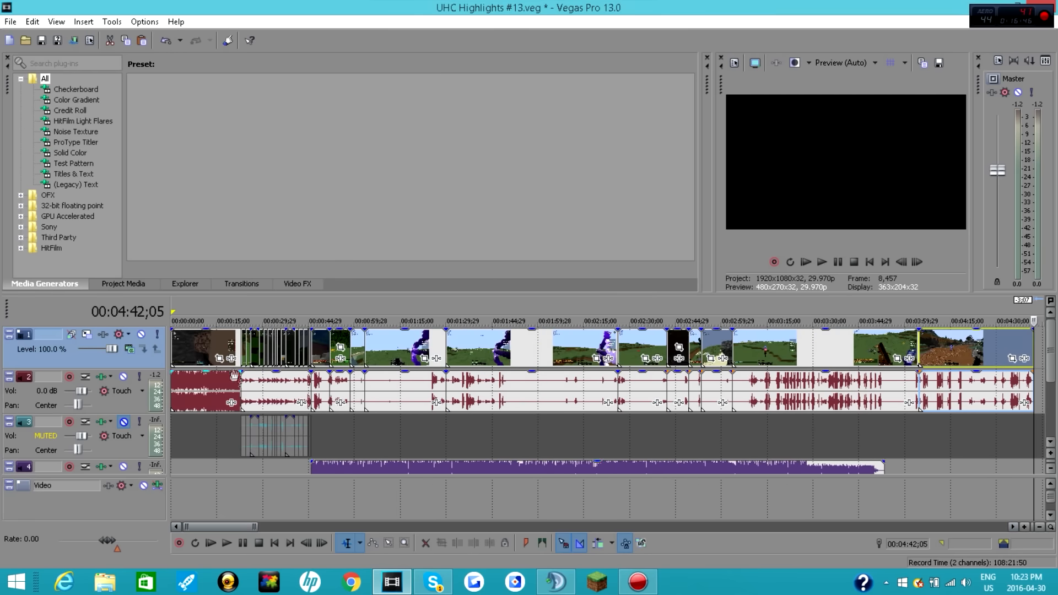
click(242, 350)
scroll(241, 350, up, 6)
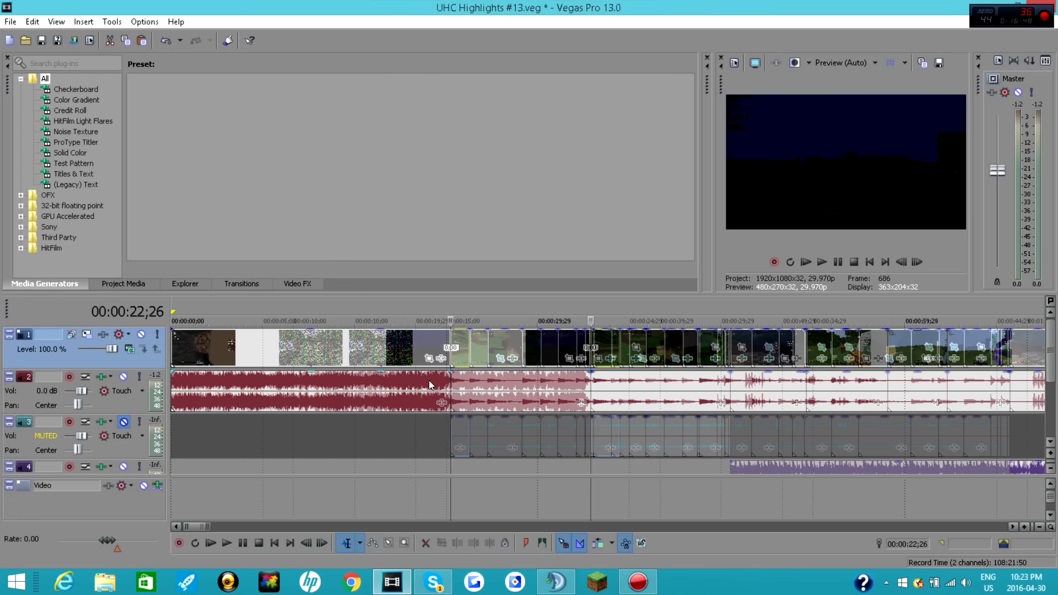
drag(197, 529, 201, 528)
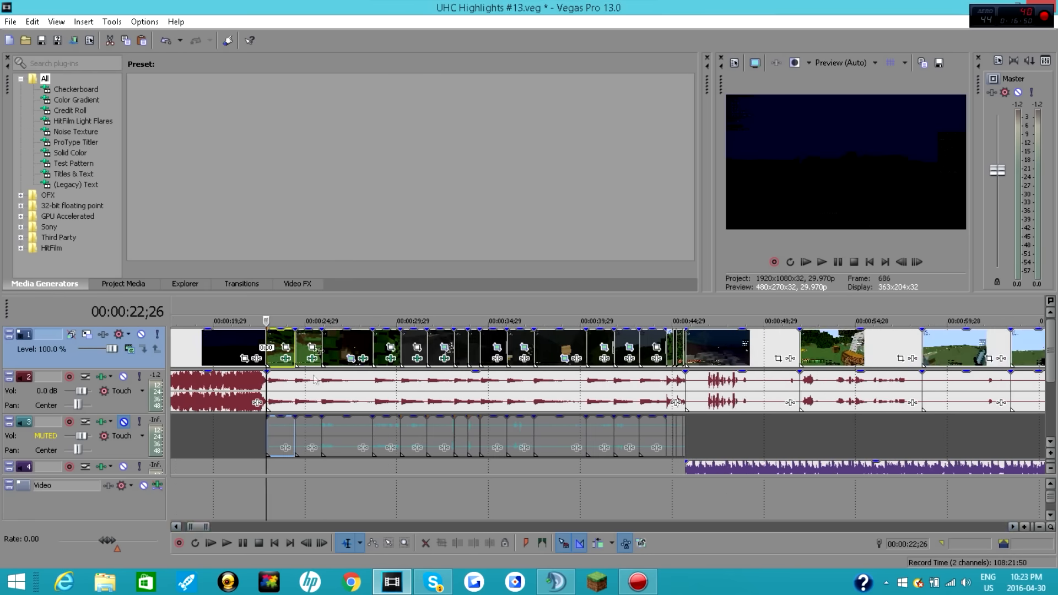
click(79, 185)
drag(380, 97, 335, 328)
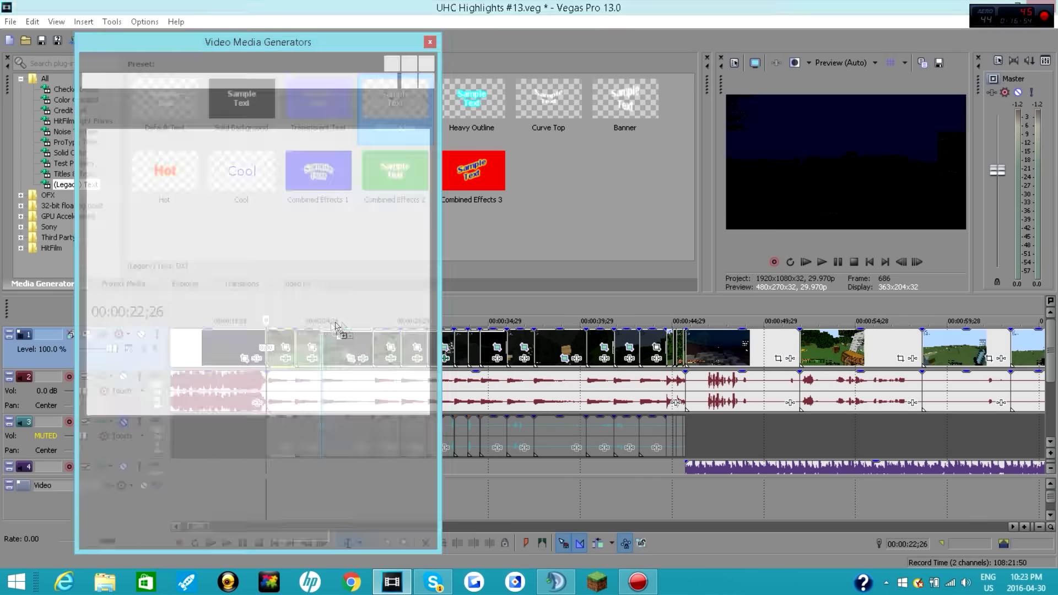
Step: Replace the title's sample text with "UHC Highlights" and "Episode #13" on two lines
drag(140, 192, 330, 267)
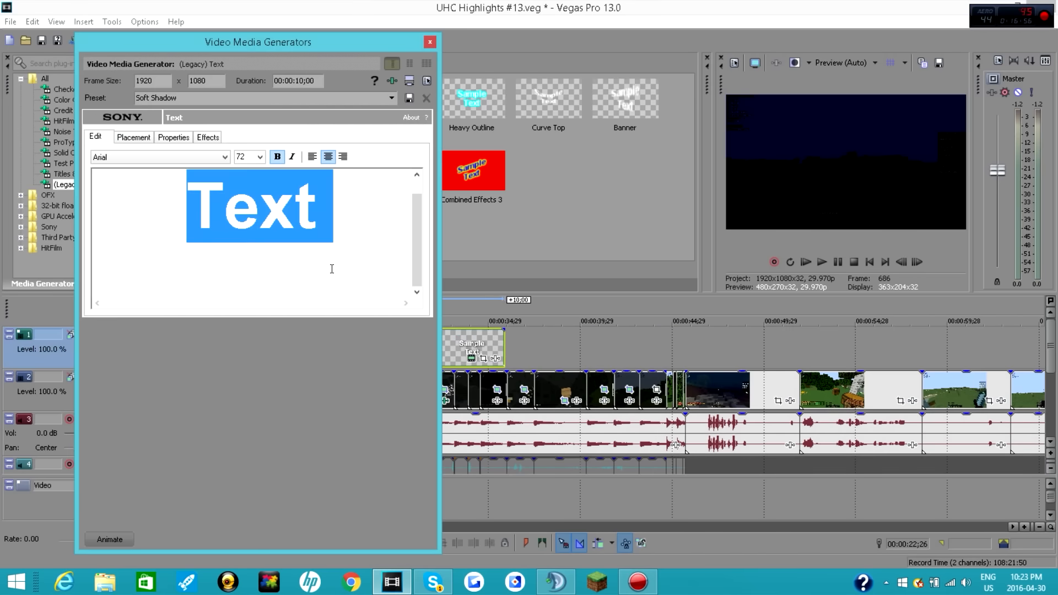
key(BackSpace)
text(UHC C)
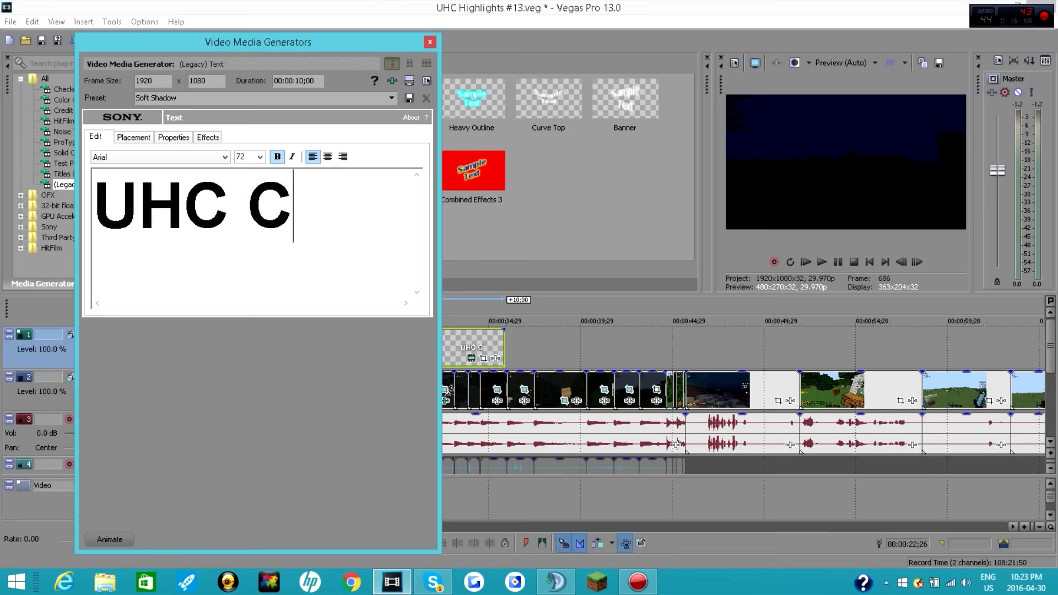
key(BackSpace)
text(Highlights)
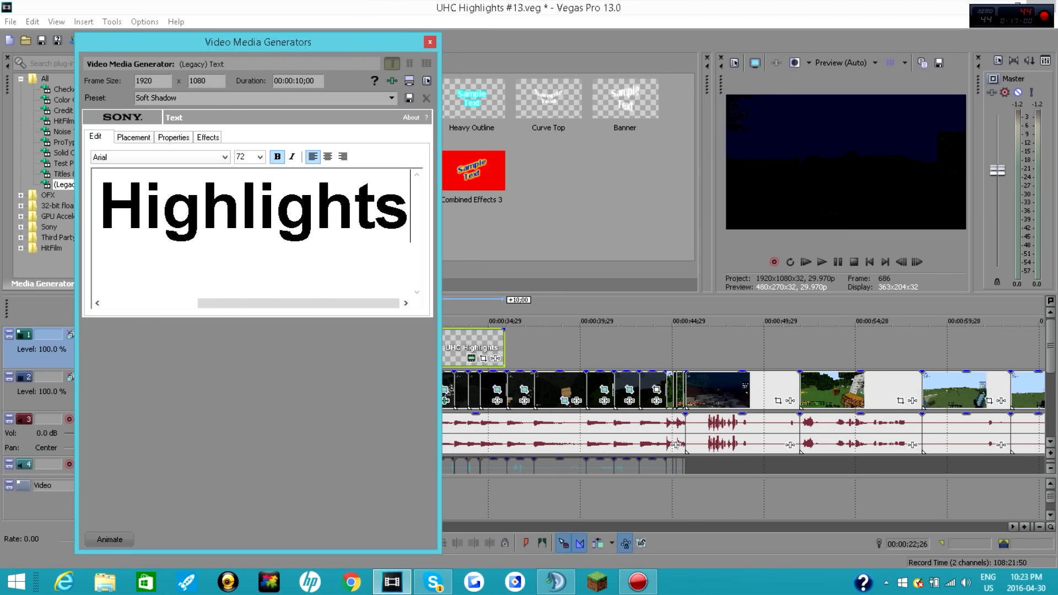
key(Return)
text(Epid)
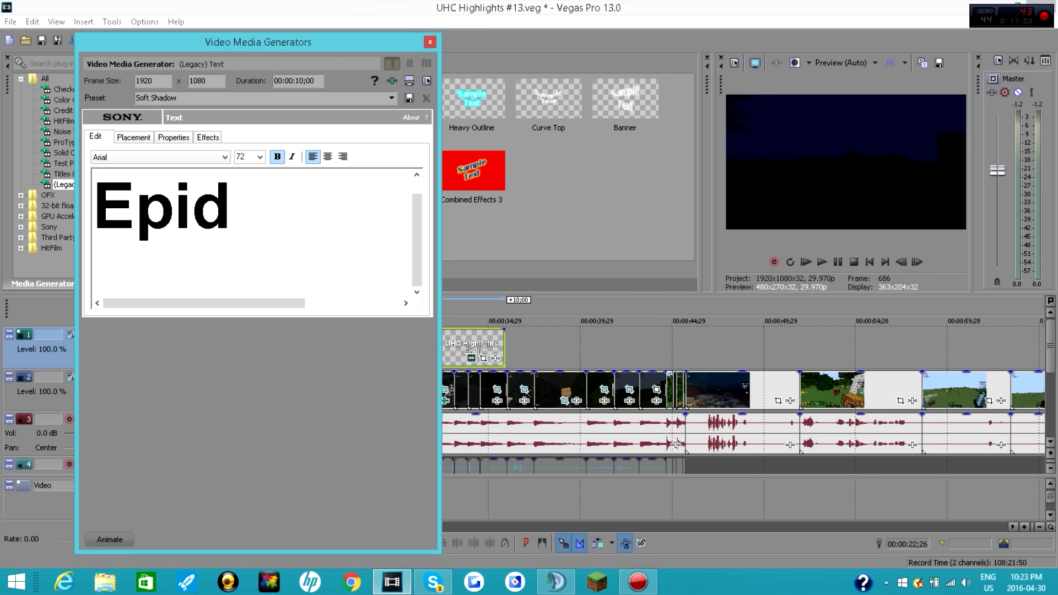
key(BackSpace)
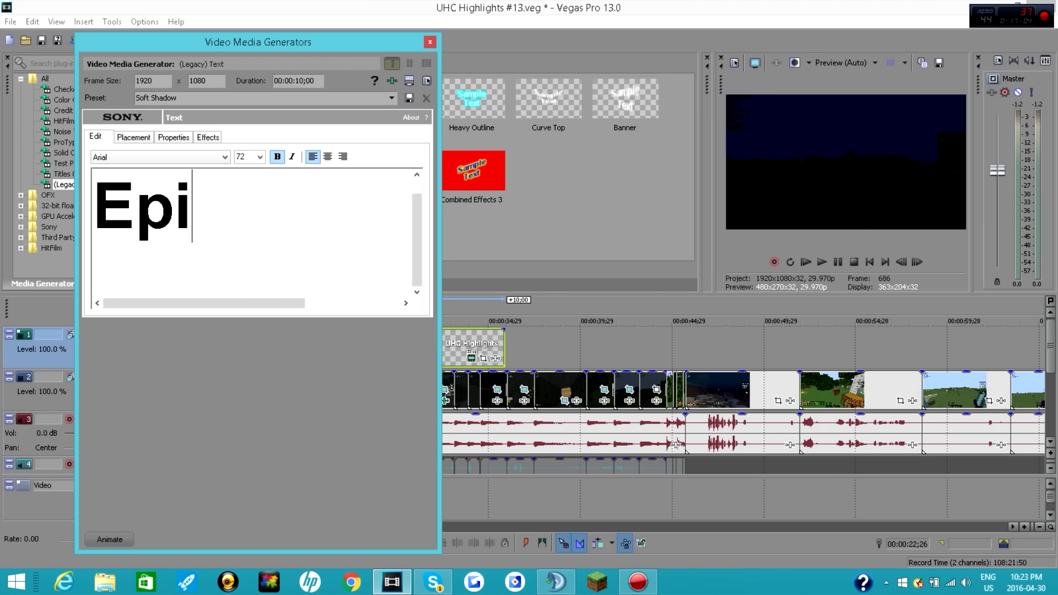
text(sode )
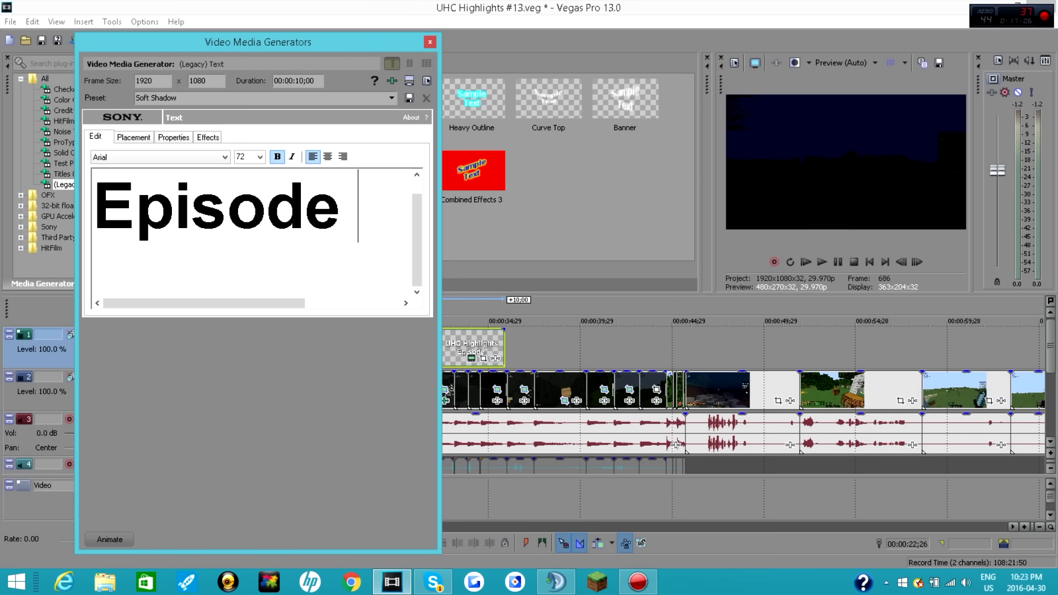
text(#13)
Step: Format the whole title in Chocolate Bar Demo at size 60 and close the text generator
drag(390, 198, 95, 176)
click(165, 159)
scroll(168, 316, down, 1)
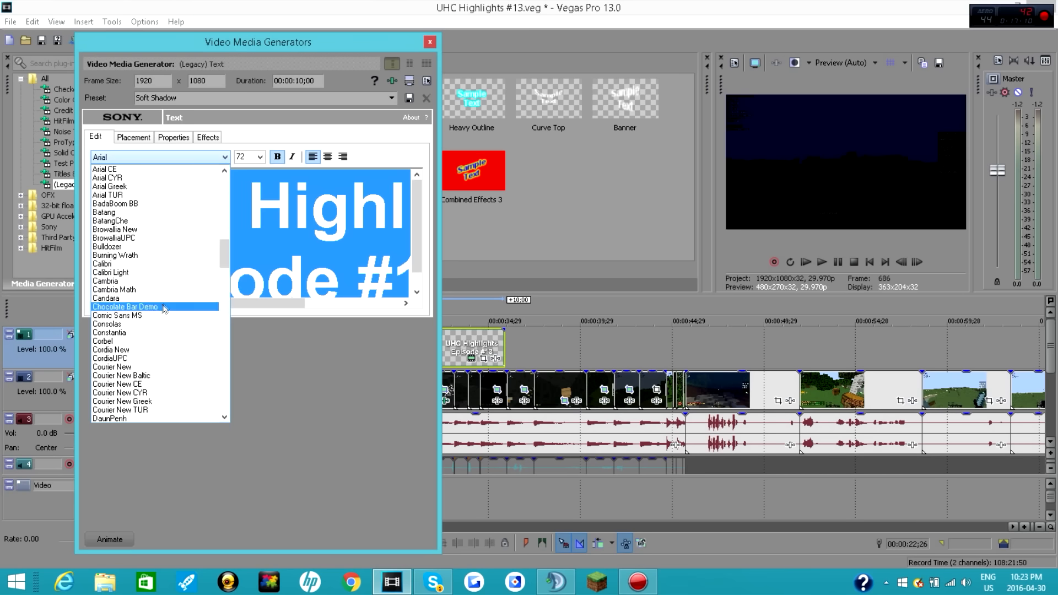
click(165, 307)
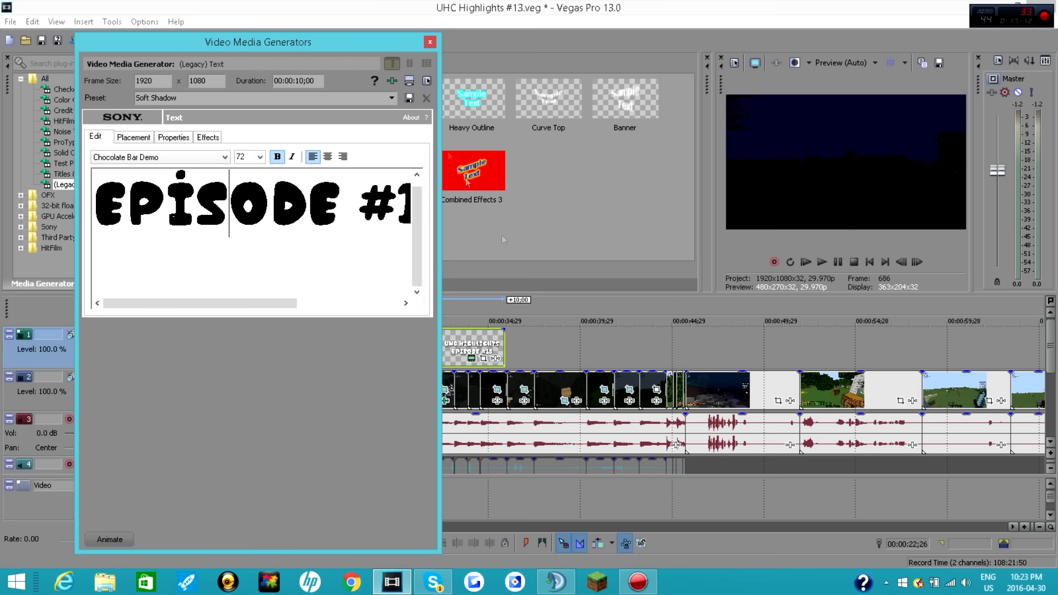
click(259, 157)
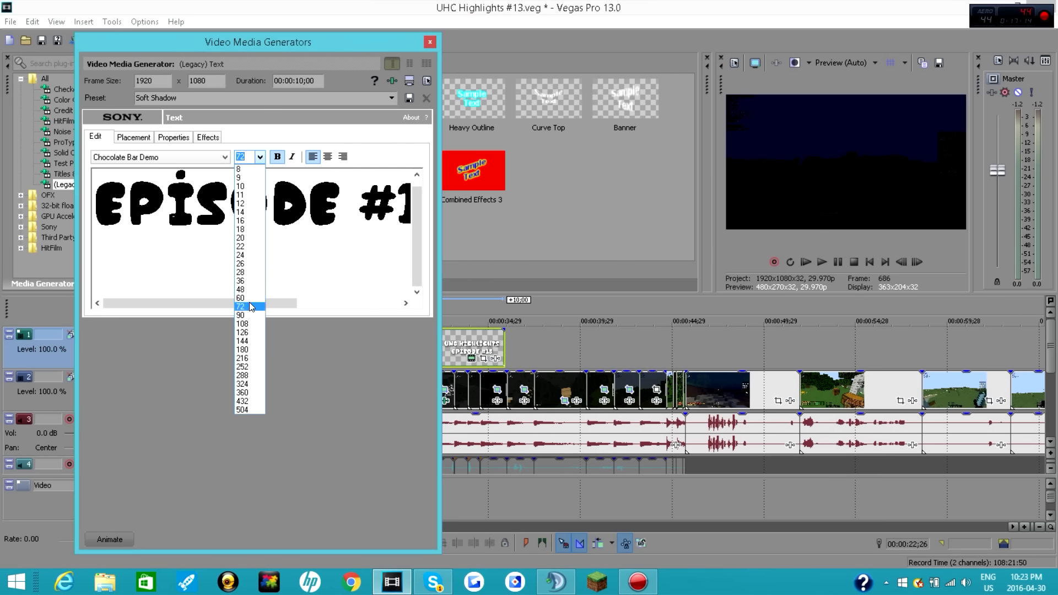
click(242, 298)
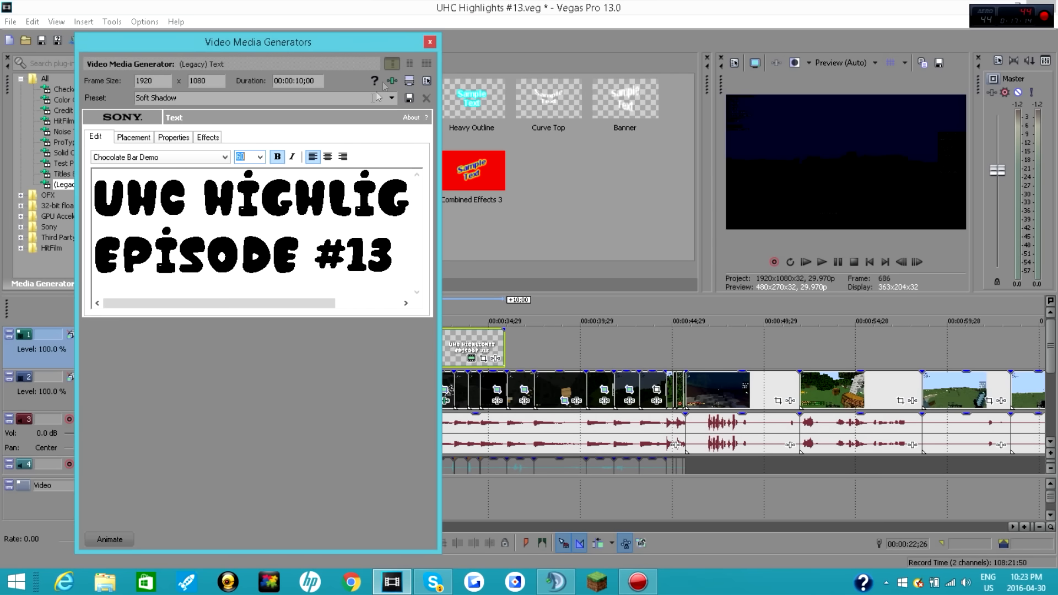
click(430, 42)
Step: Trim the title's end to the clip cut at about 00:00:28;20 and play back the section to 00:00:31;22
drag(504, 346, 372, 340)
click(304, 347)
click(837, 267)
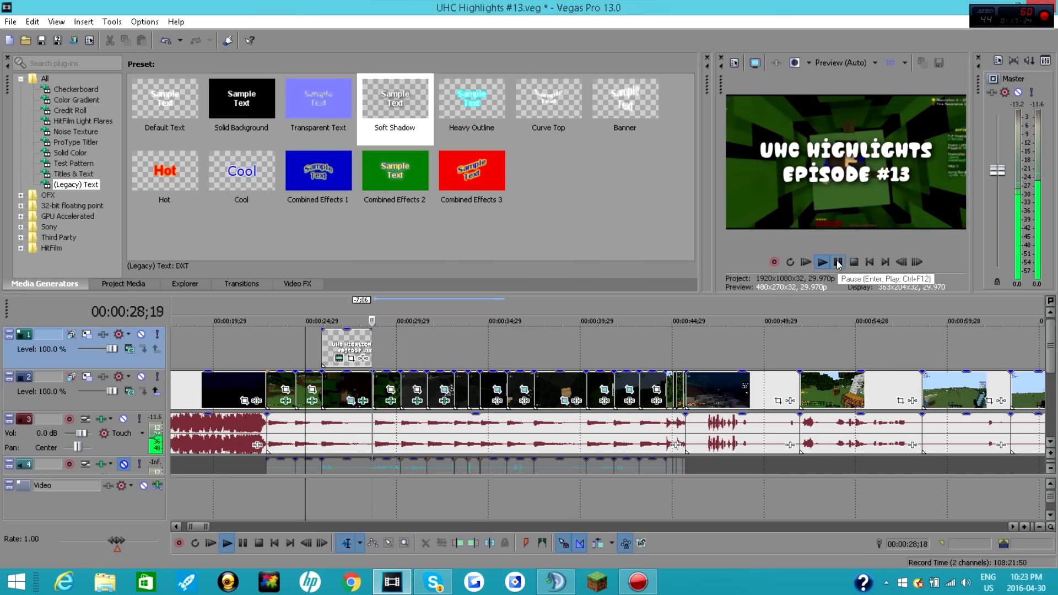
click(837, 262)
click(837, 262)
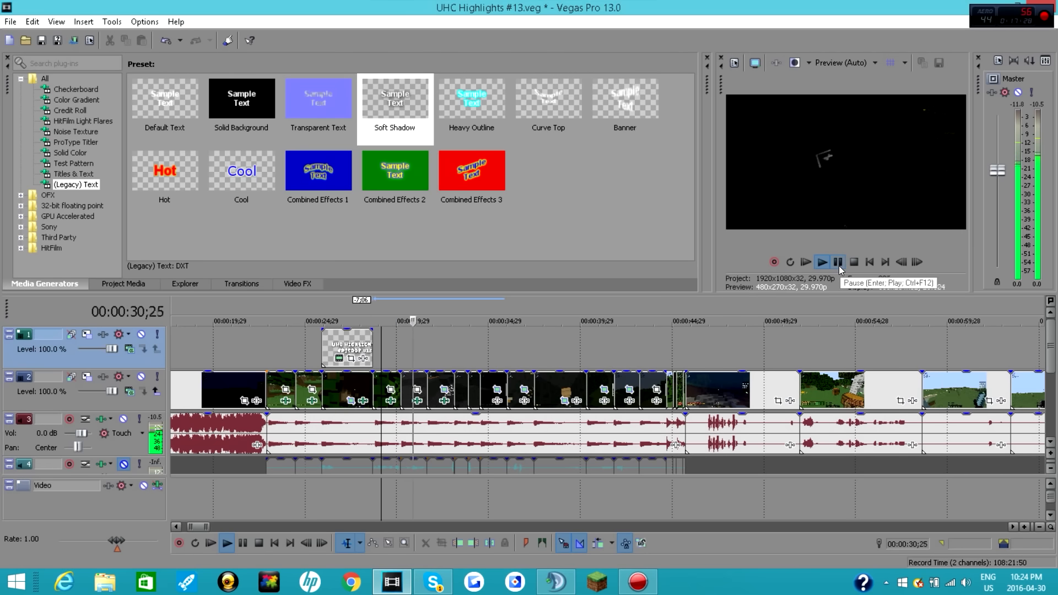
click(839, 266)
Step: Add a second Soft Shadow title at about 00:00:31;22 reading "w/" and the two featured players' names joined by "&" over two lines
drag(395, 110, 438, 356)
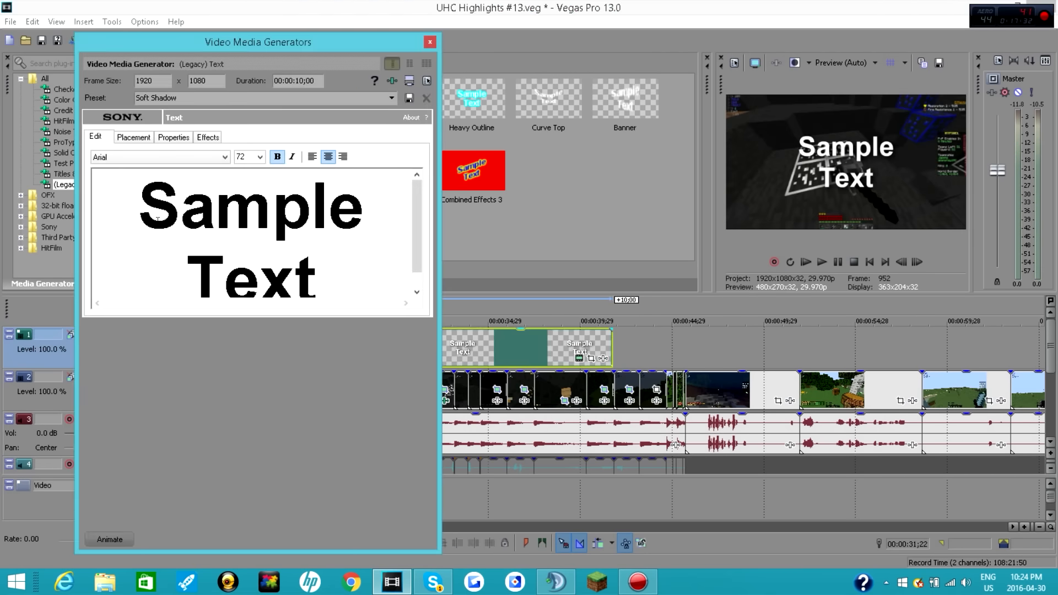
drag(150, 217, 342, 285)
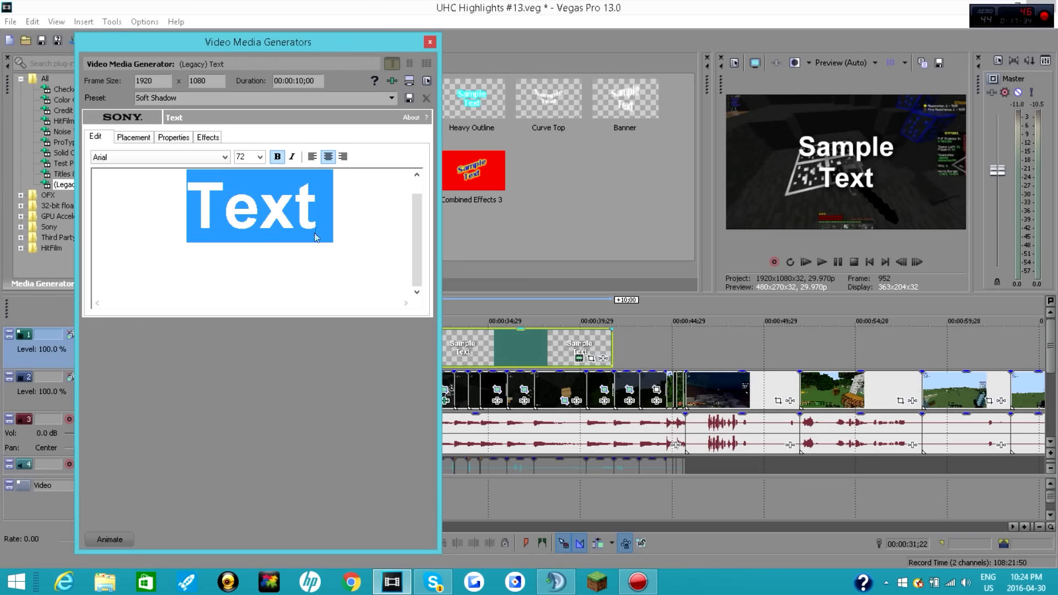
key(BackSpace)
text(W/ Japple)
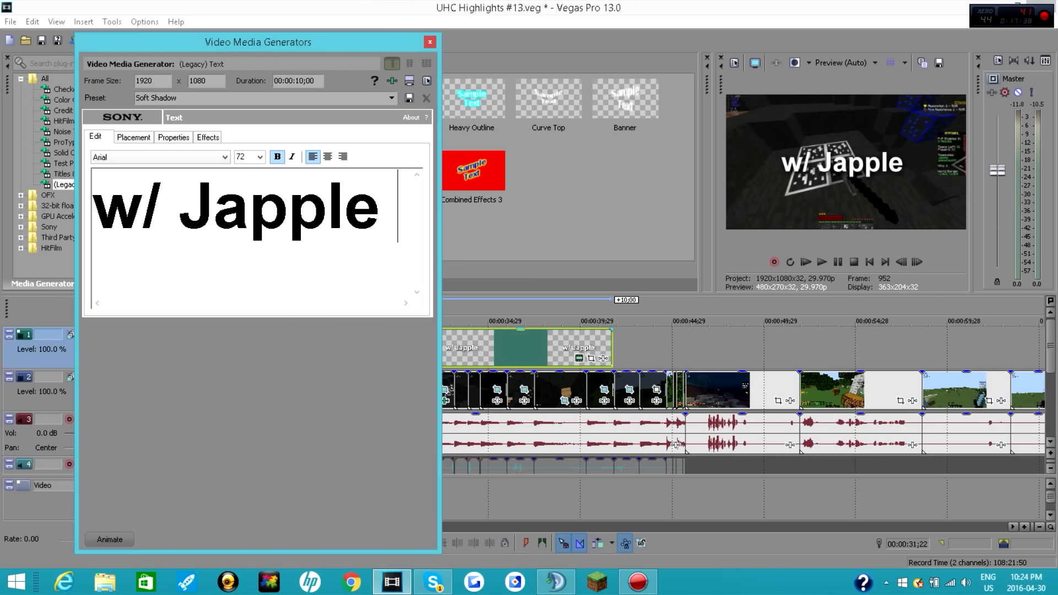
text( &)
key(Return)
text(Alien)
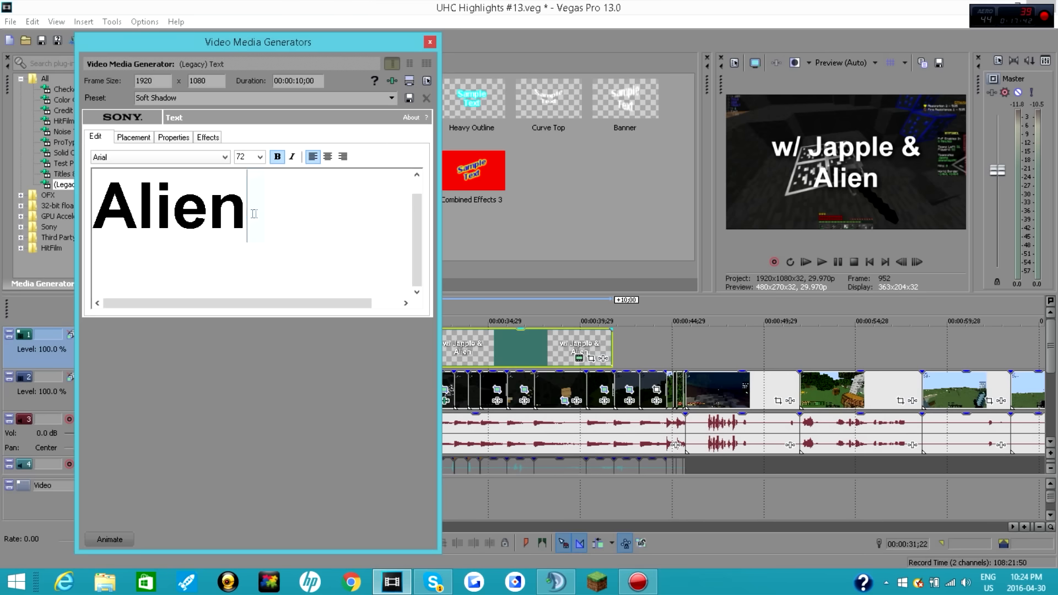
Step: Set the font of all the second title's text to Feast of Flesh BB
key(ctrl+a)
click(157, 157)
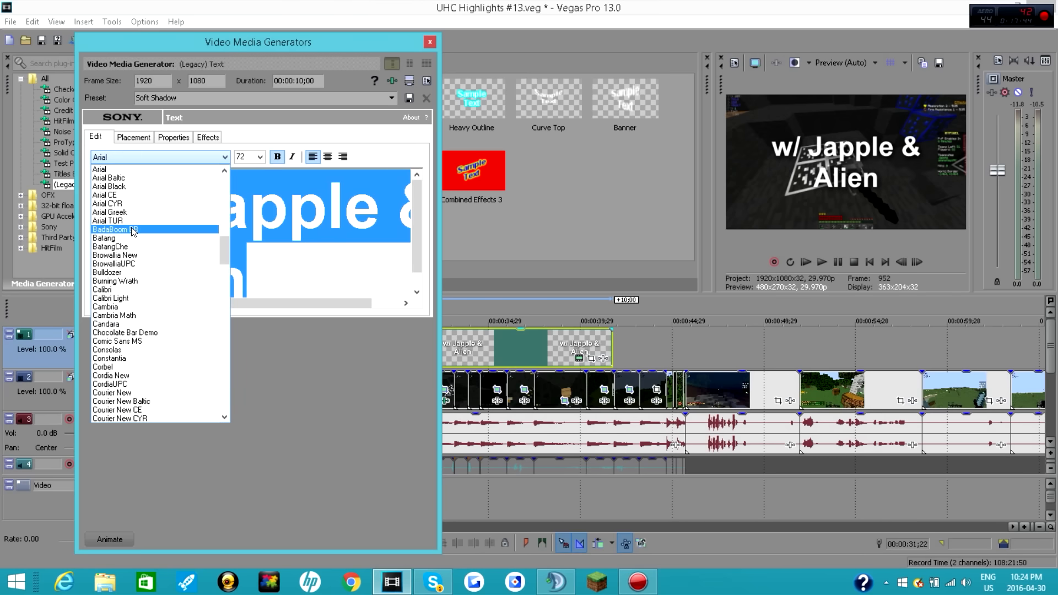
scroll(152, 286, down, 6)
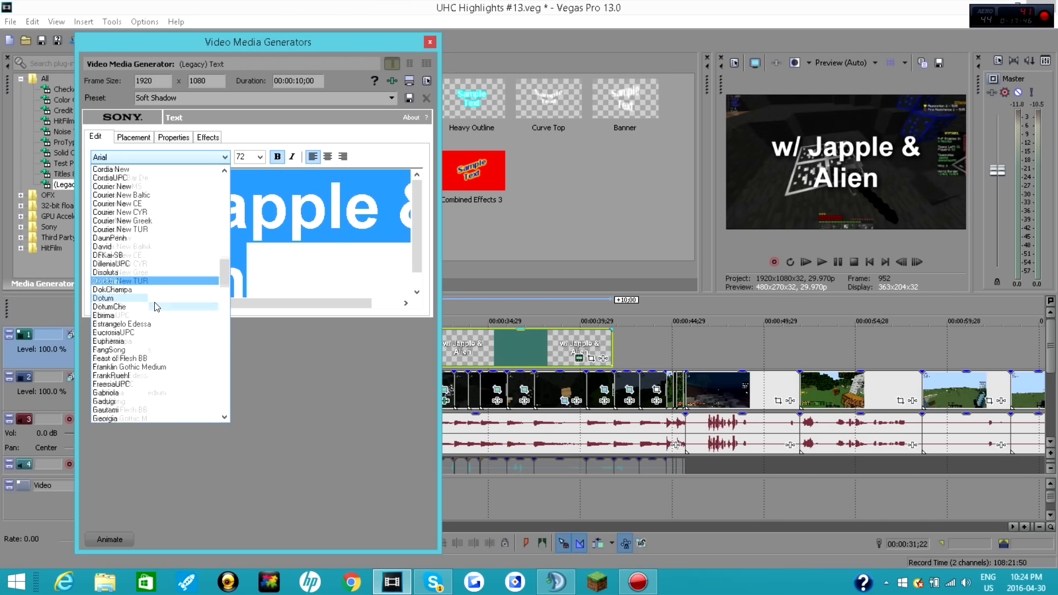
scroll(156, 306, down, 4)
click(153, 307)
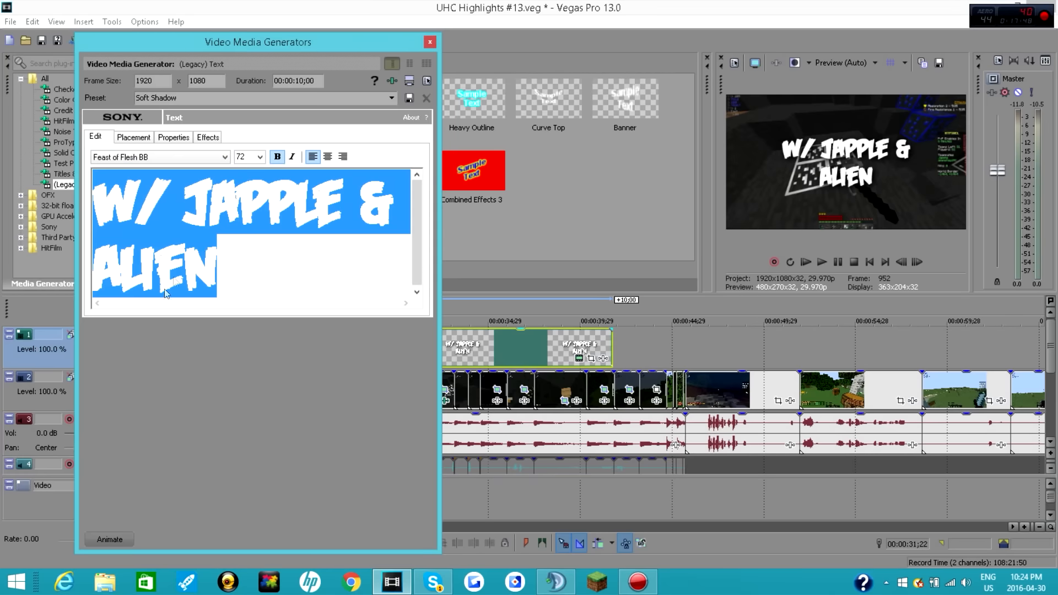
Step: Close the second title's text generator and trim the title's end back to the next clip cut after 00:00:31;22
click(278, 259)
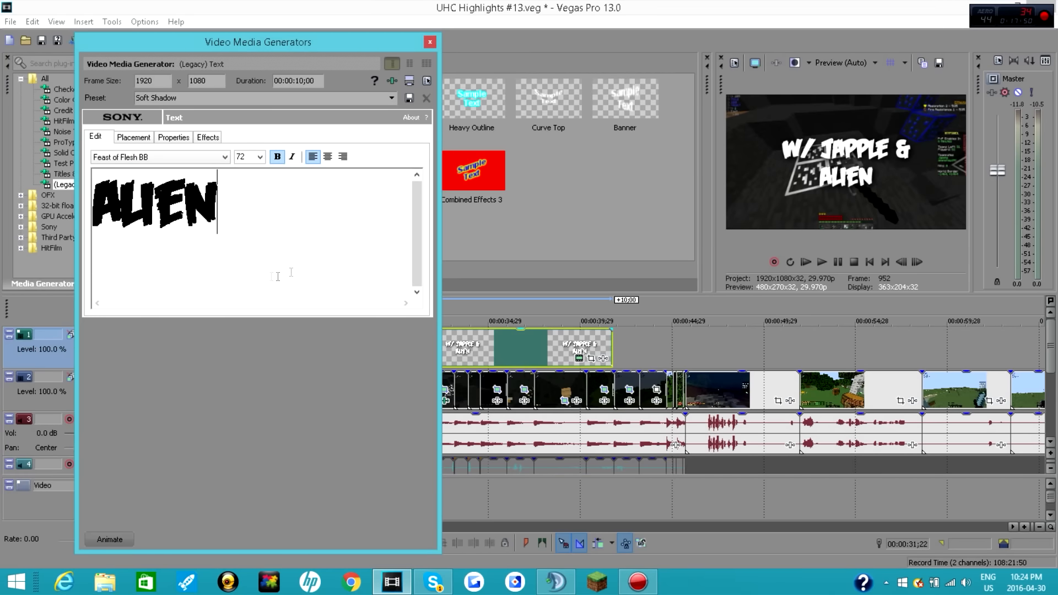
click(430, 42)
drag(610, 344, 454, 346)
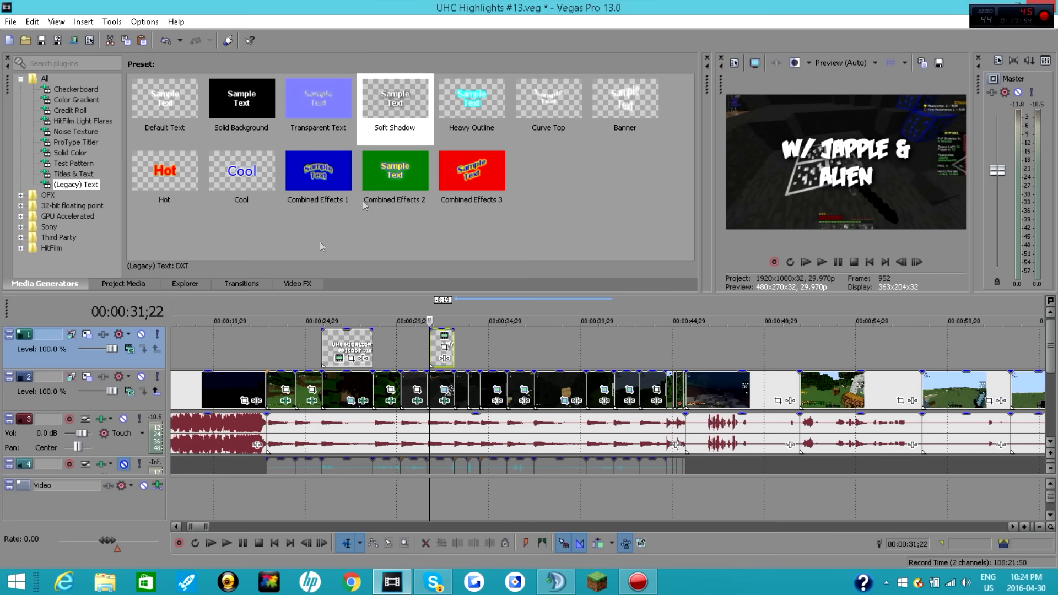
Step: Start rendering the project as UHC Highlights #13.mp4 with the MainConcept AVC/AAC Internet HD 1080p template
click(11, 22)
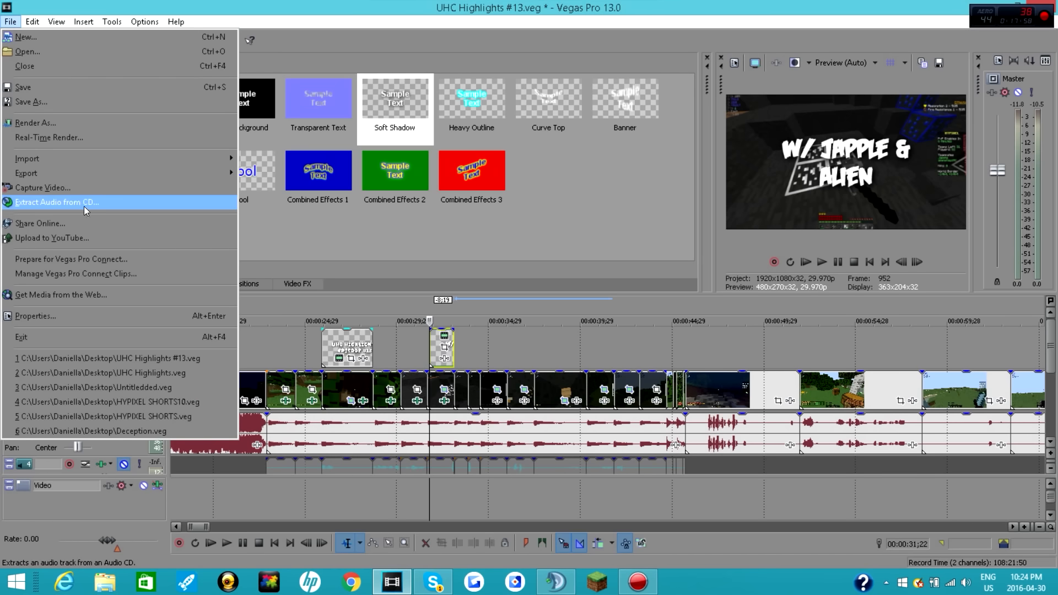
click(64, 119)
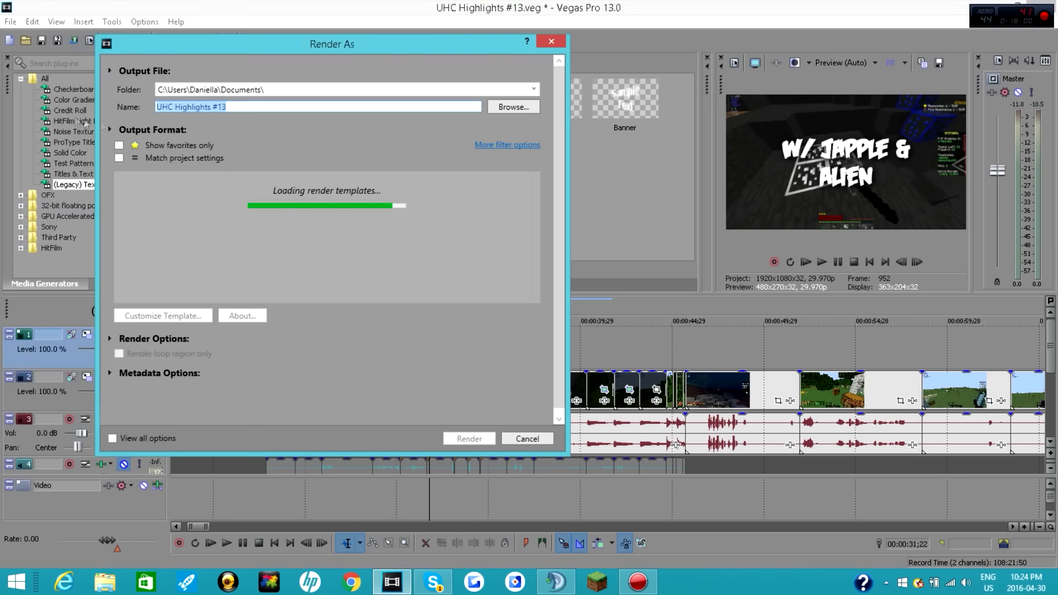
click(272, 105)
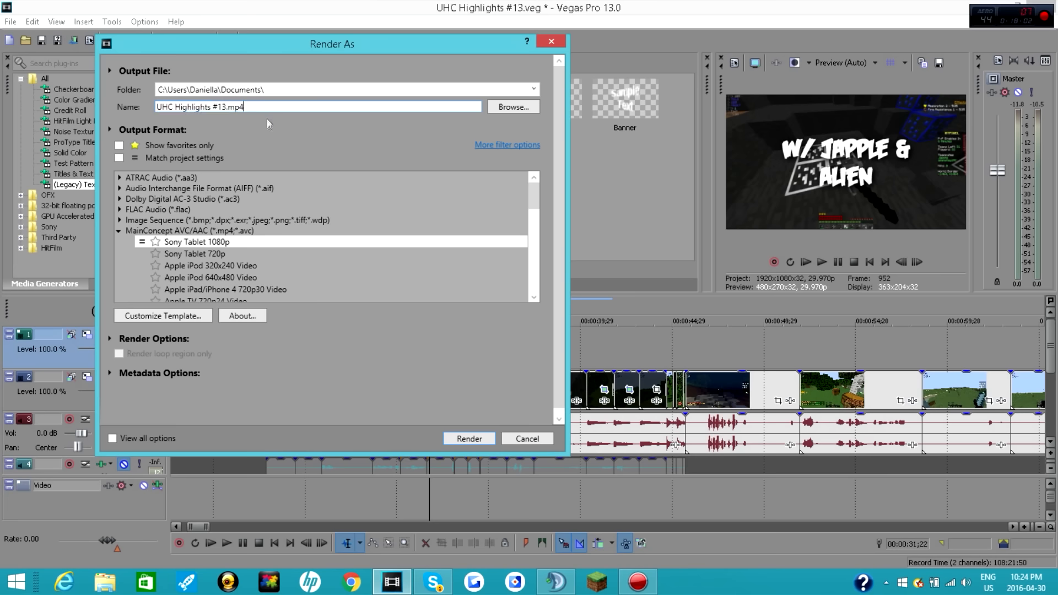
scroll(333, 251, down, 2)
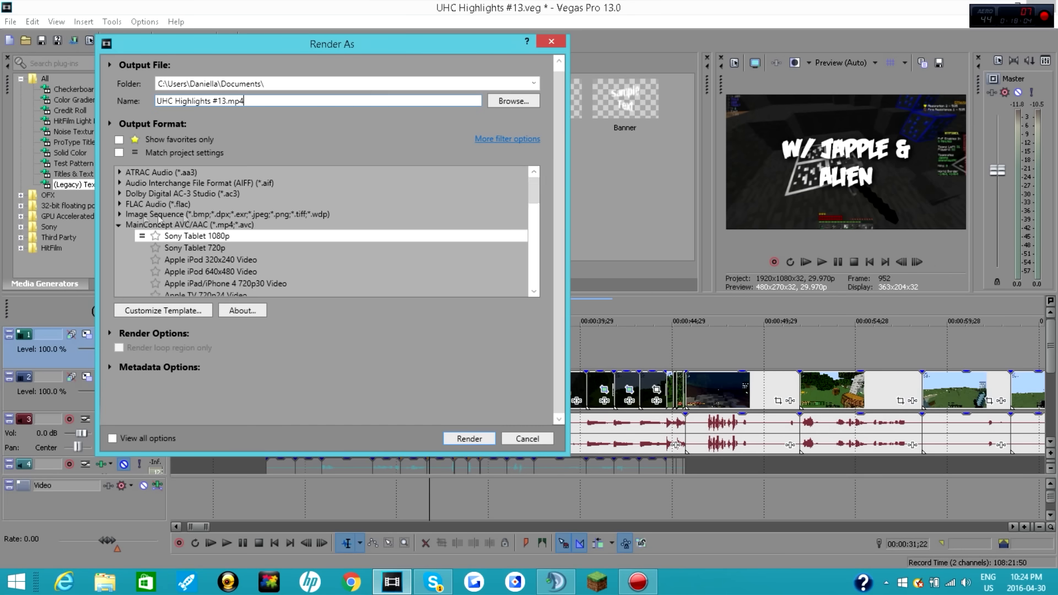
scroll(214, 227, down, 3)
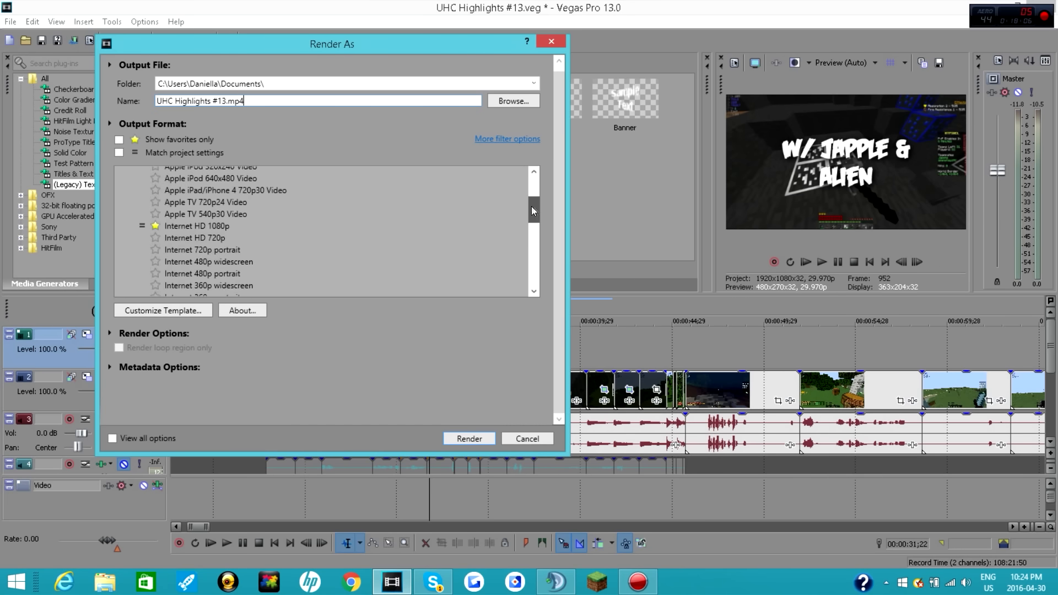
click(214, 227)
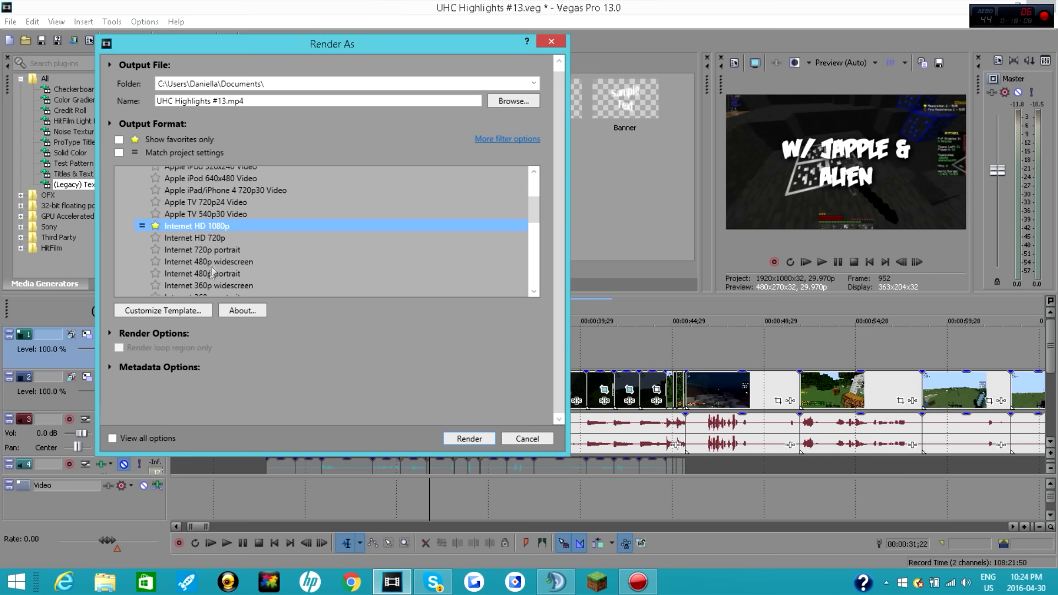
Step: Customize the Internet HD 1080p render template with video rendering quality set to Best
click(191, 311)
click(370, 229)
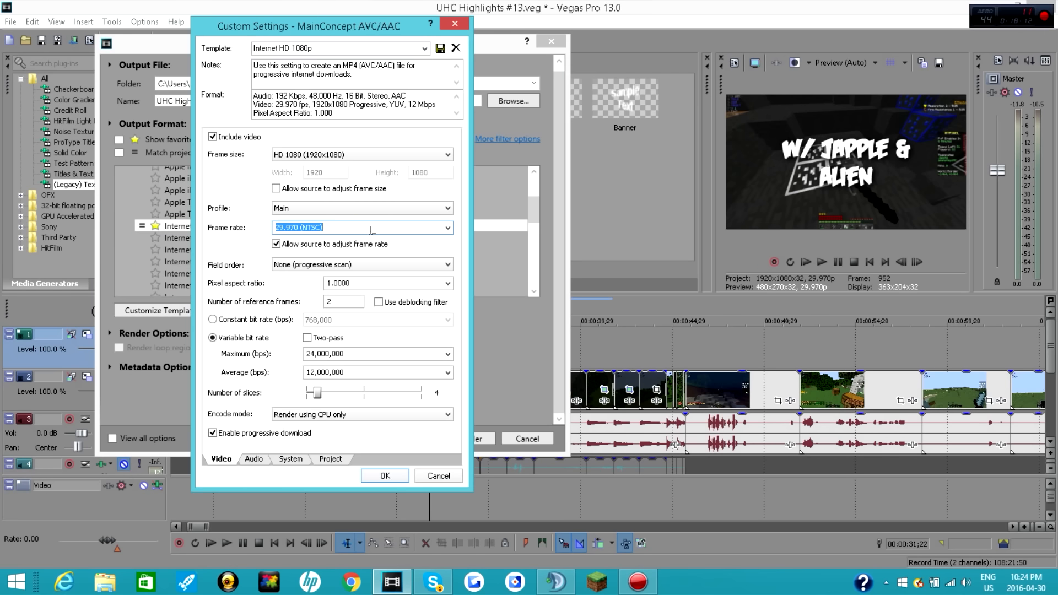
key(BackSpace)
right_click(356, 231)
click(331, 459)
click(331, 459)
click(354, 142)
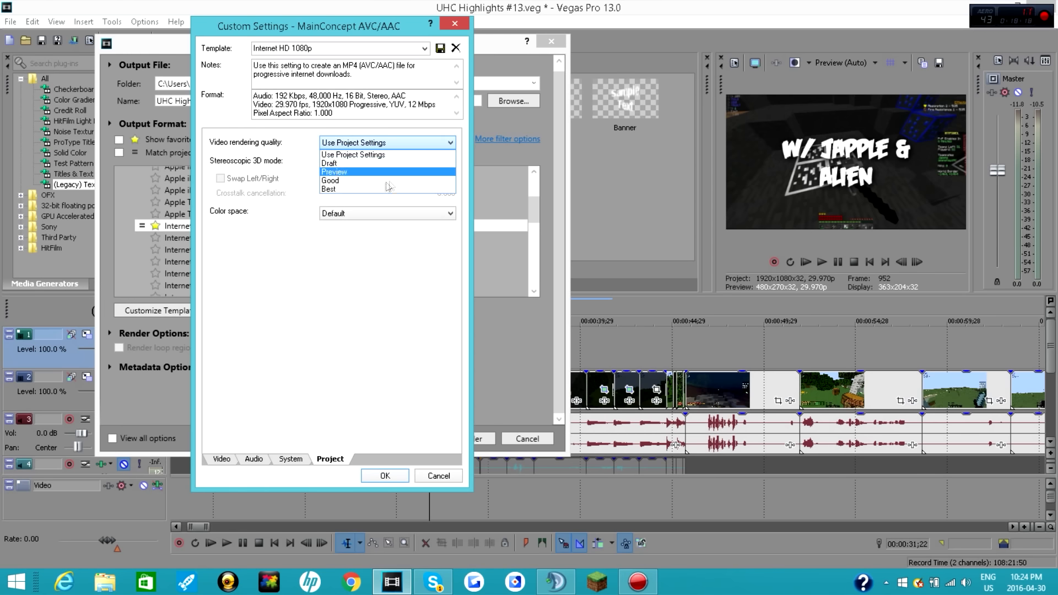
click(359, 188)
click(385, 476)
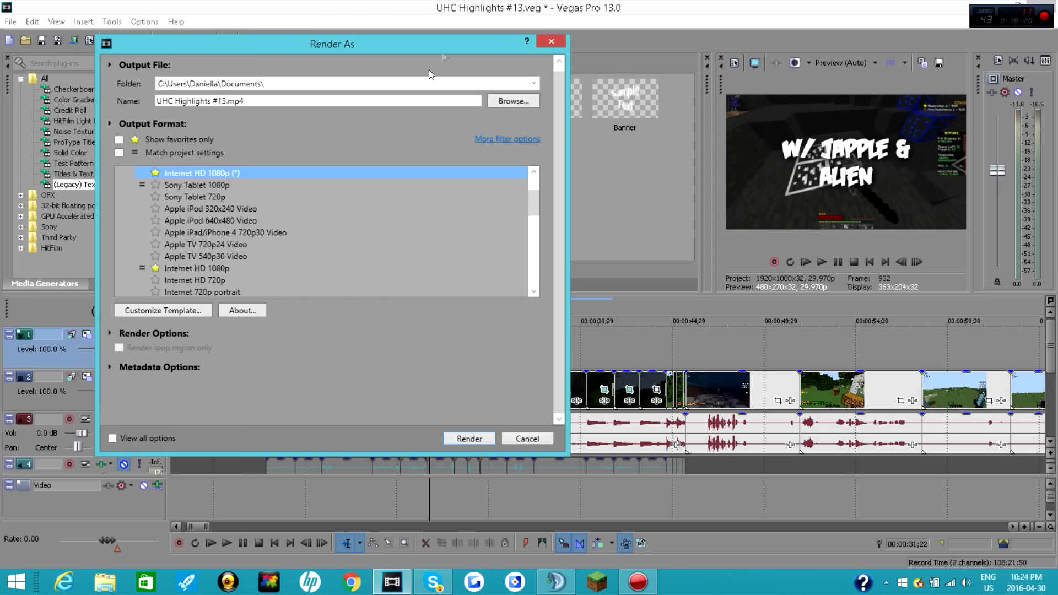